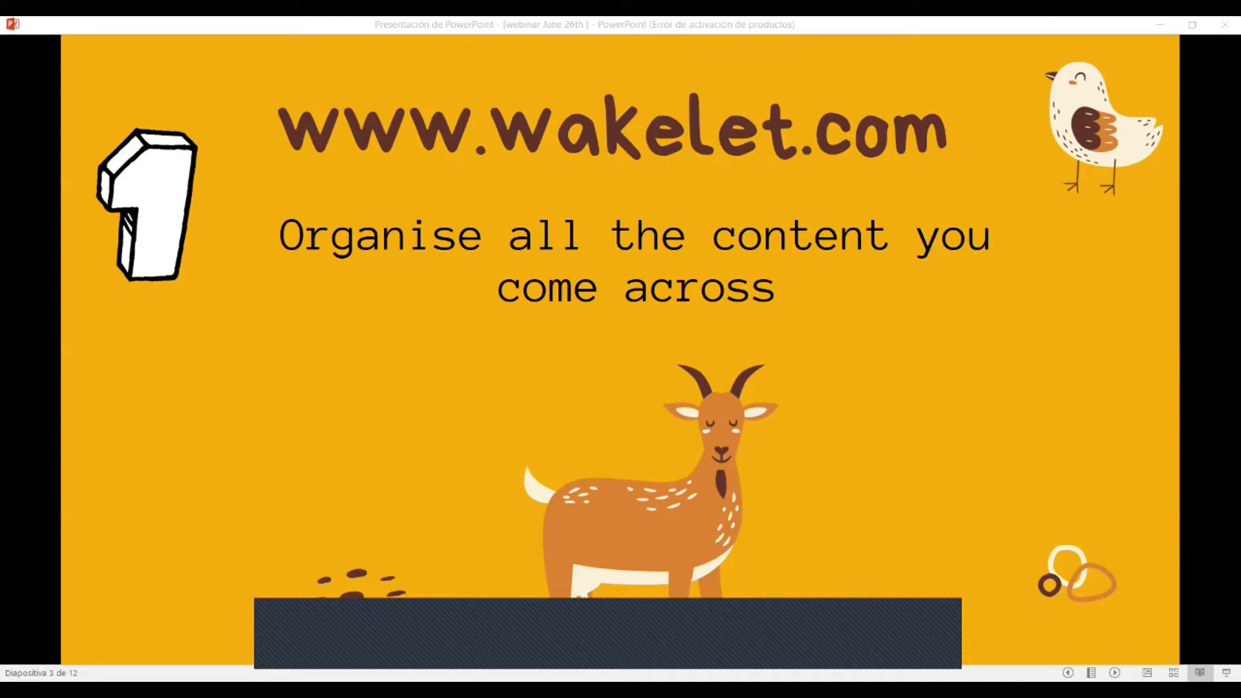
# Return from the presentation to Chrome and dismiss the sharing dialog.
pyautogui.hotkey('alt', 'Tab')
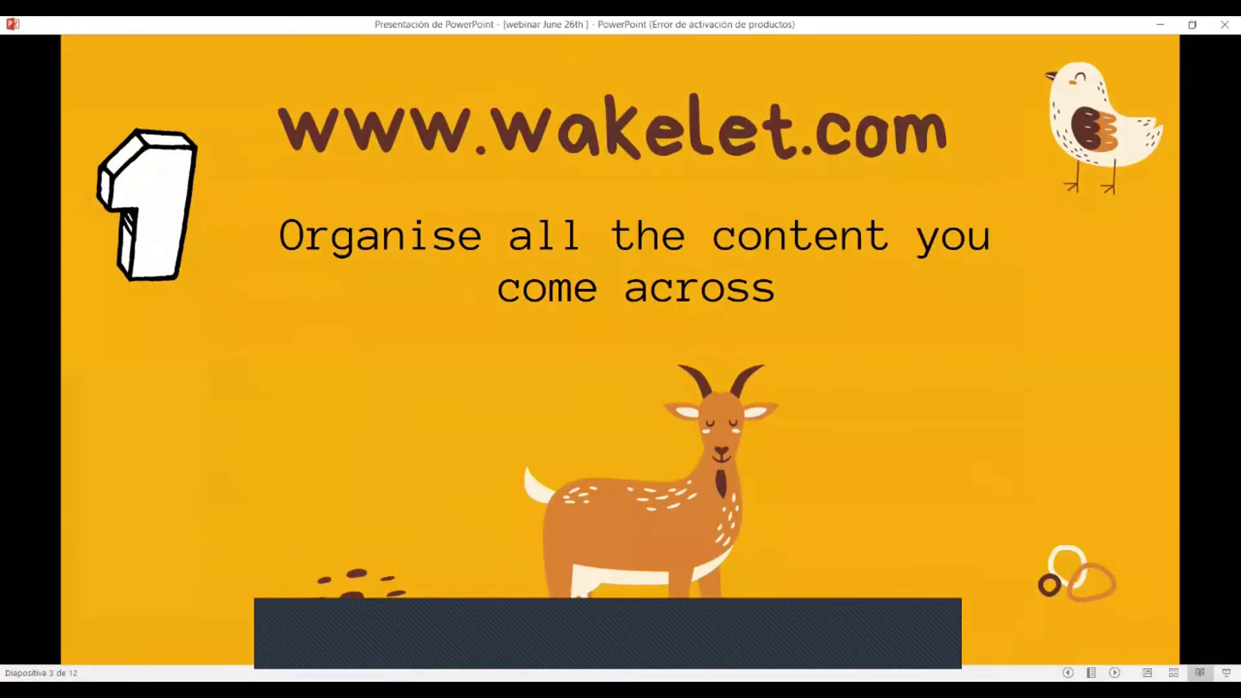
pyautogui.hotkey('alt', 'shift', 's')
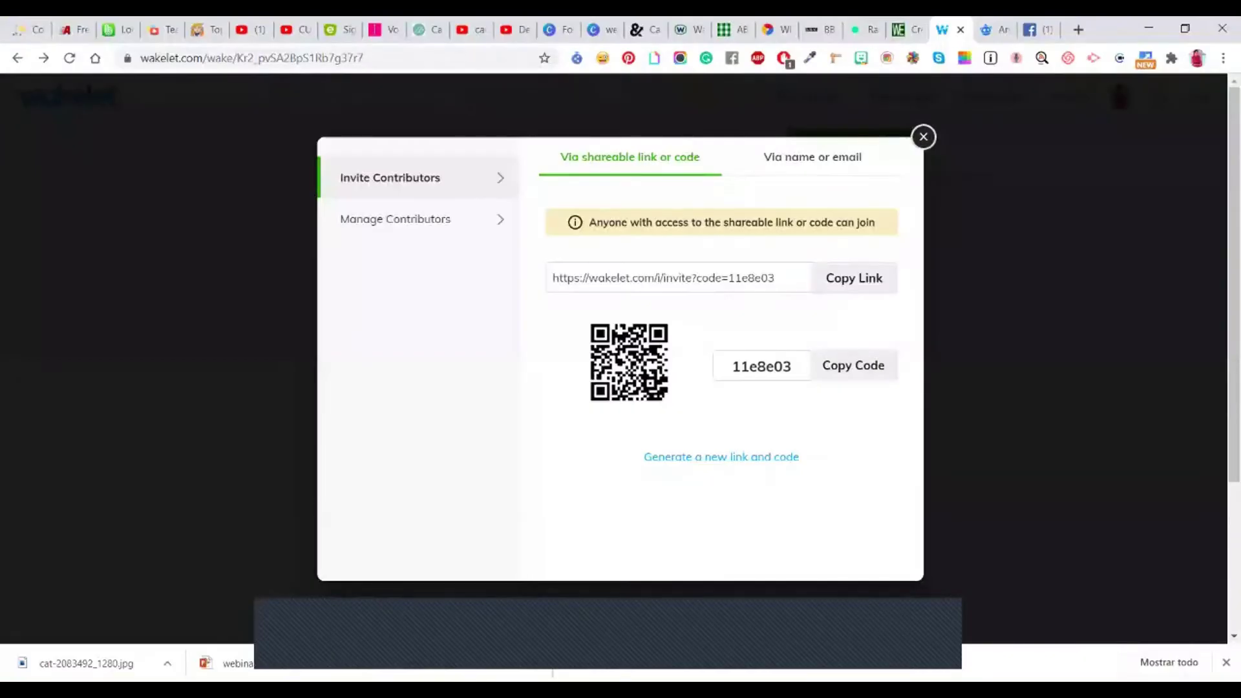
pyautogui.press('Escape')
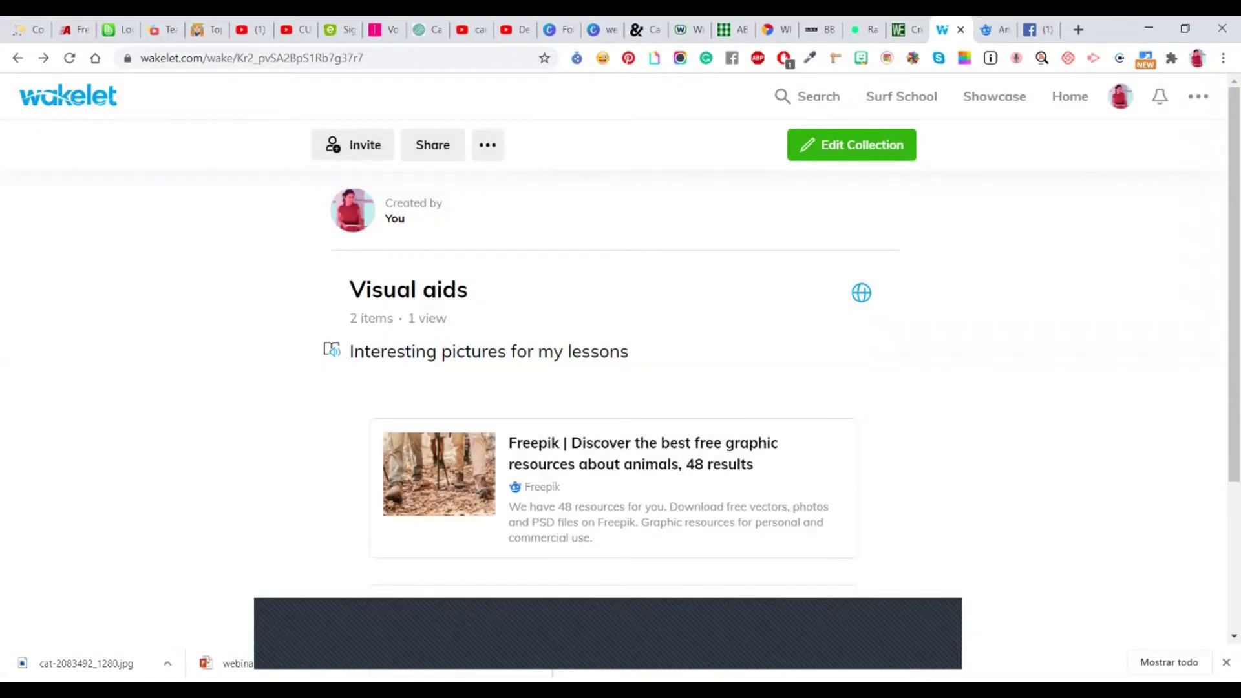
# Revisit the Visual aids collection, then start a fresh blank browser tab.
pyautogui.click(995, 30)
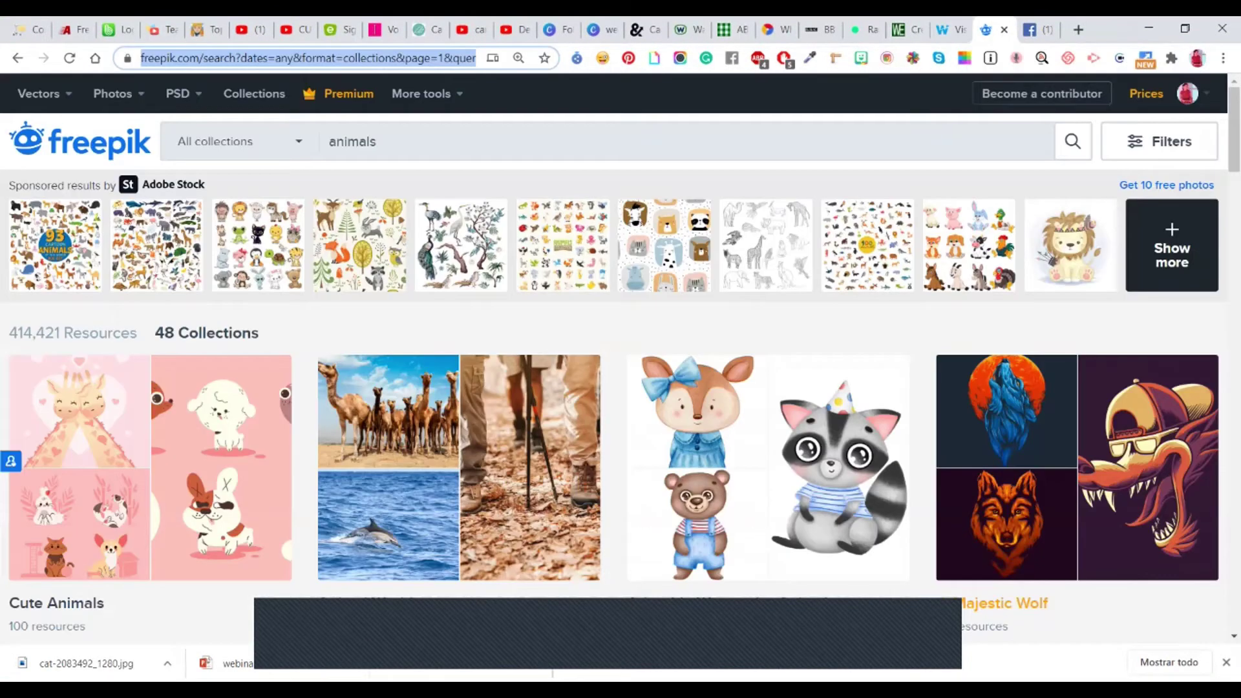
pyautogui.click(950, 30)
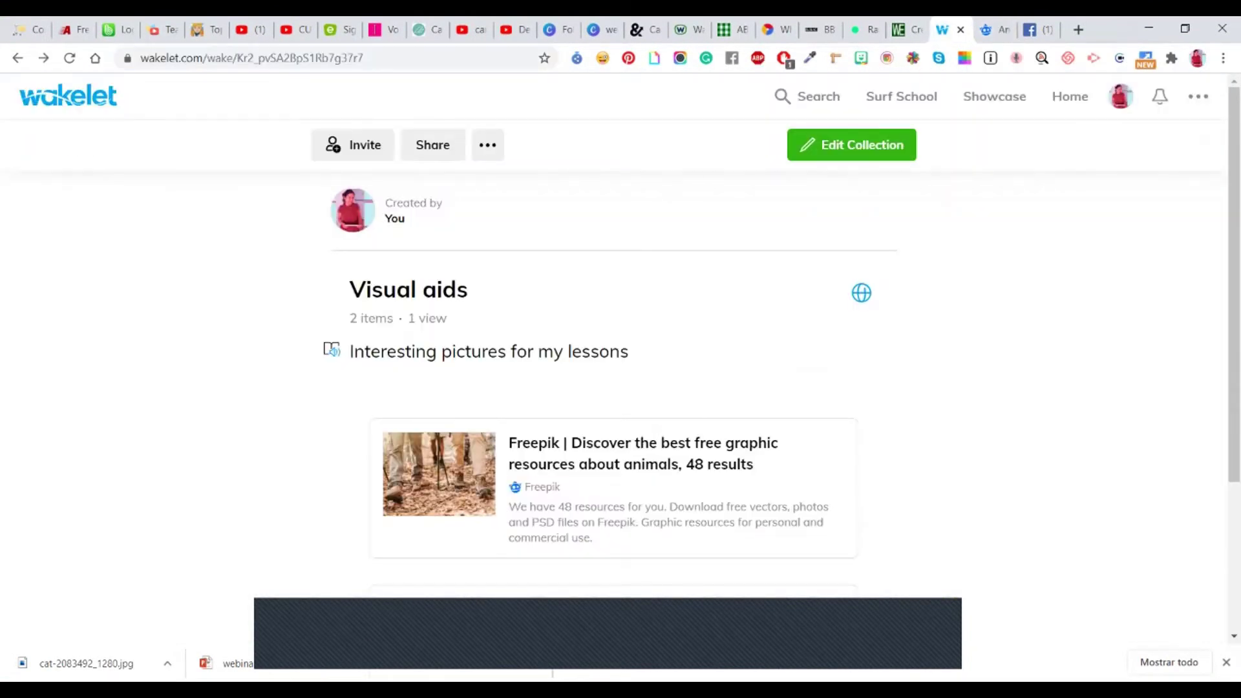
pyautogui.click(419, 59)
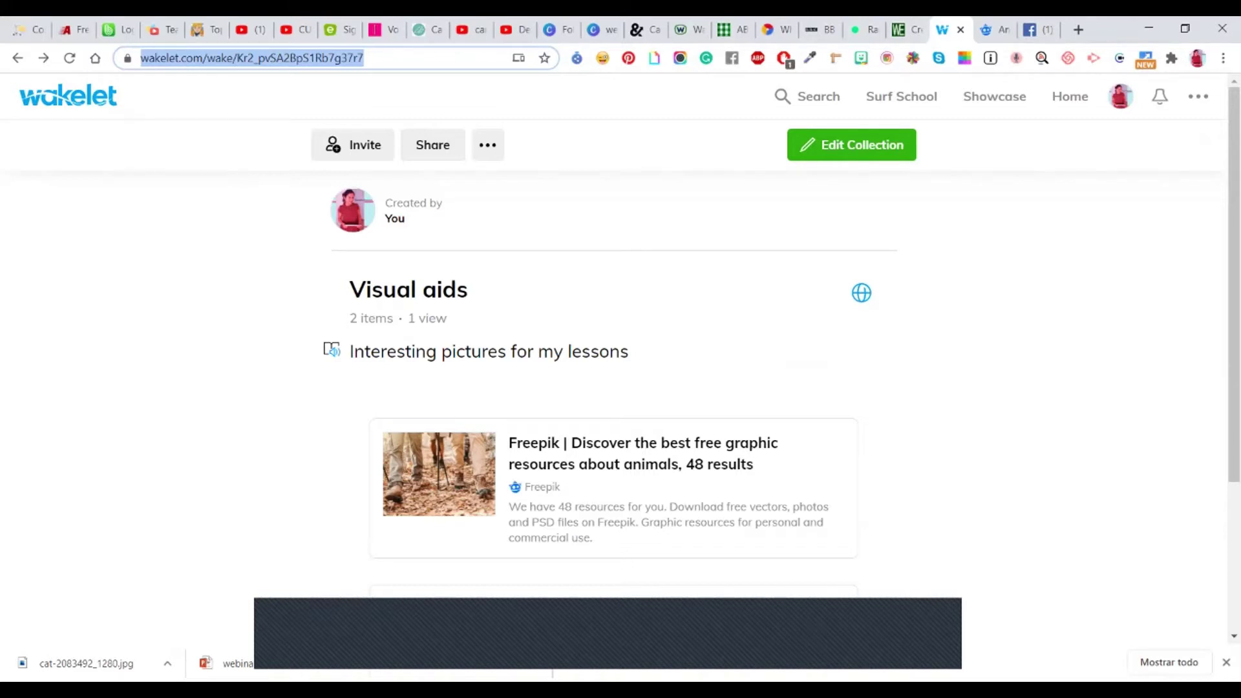
pyautogui.click(1078, 30)
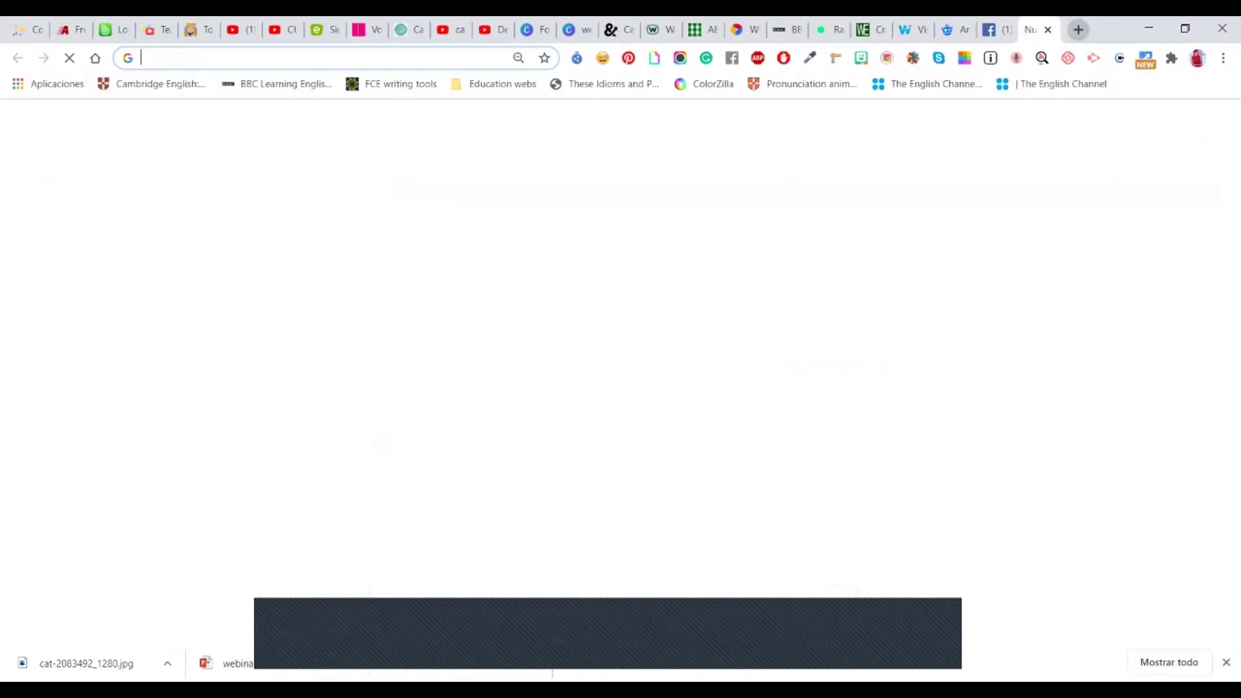
# Go to wakelet.com and start a new collection.
pyautogui.write('wa')
pyautogui.press('Return')
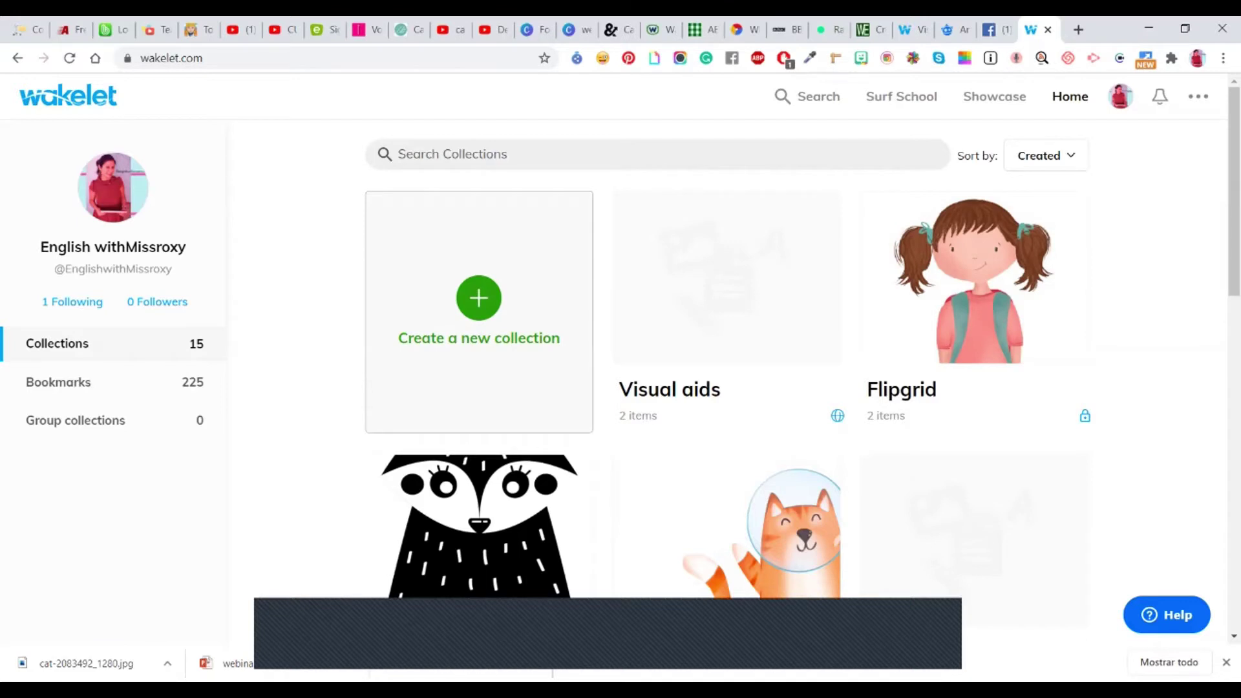
pyautogui.click(478, 298)
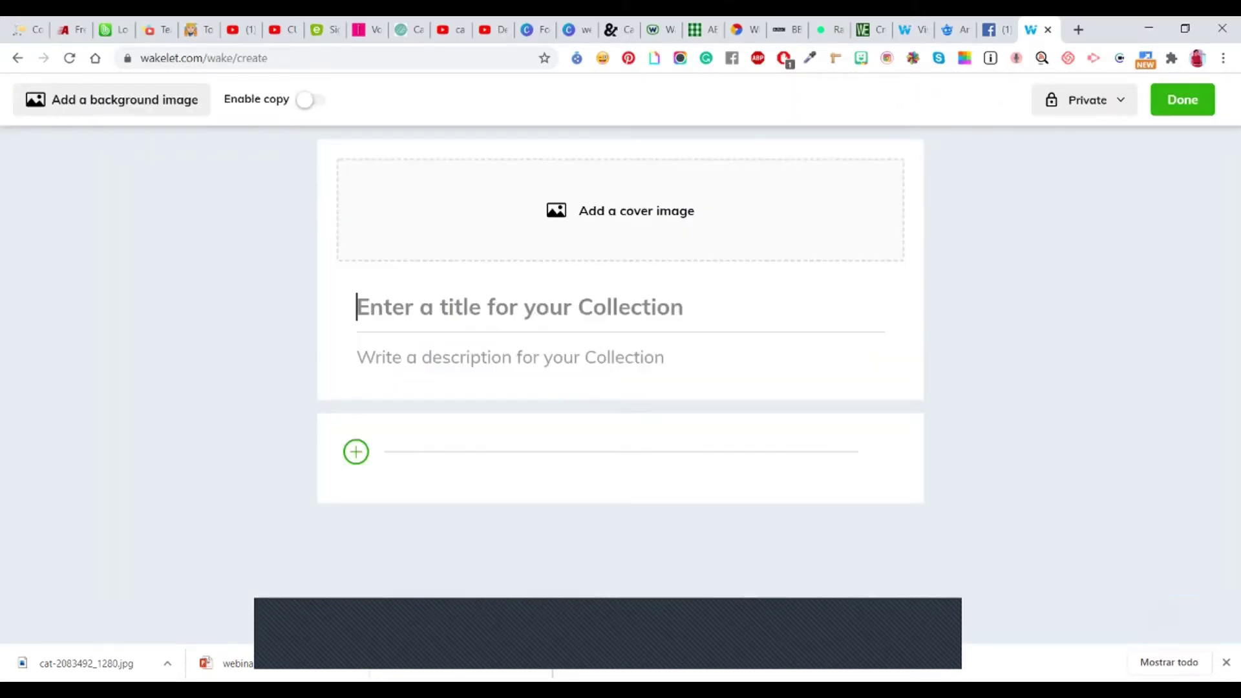
# Title the collection 'Interesting pictures for my lessons' with description 'Great websites'.
pyautogui.write('Interesint')
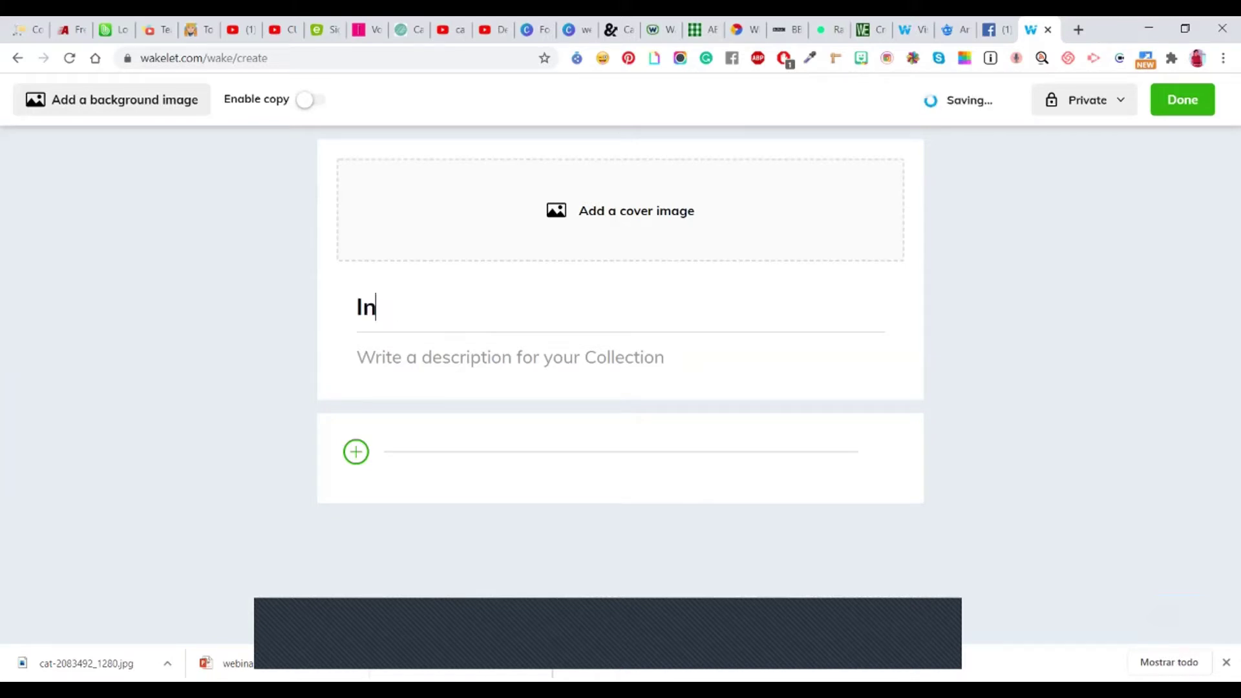
pyautogui.press('BackSpace')
pyautogui.press('BackSpace')
pyautogui.press('BackSpace')
pyautogui.write('t')
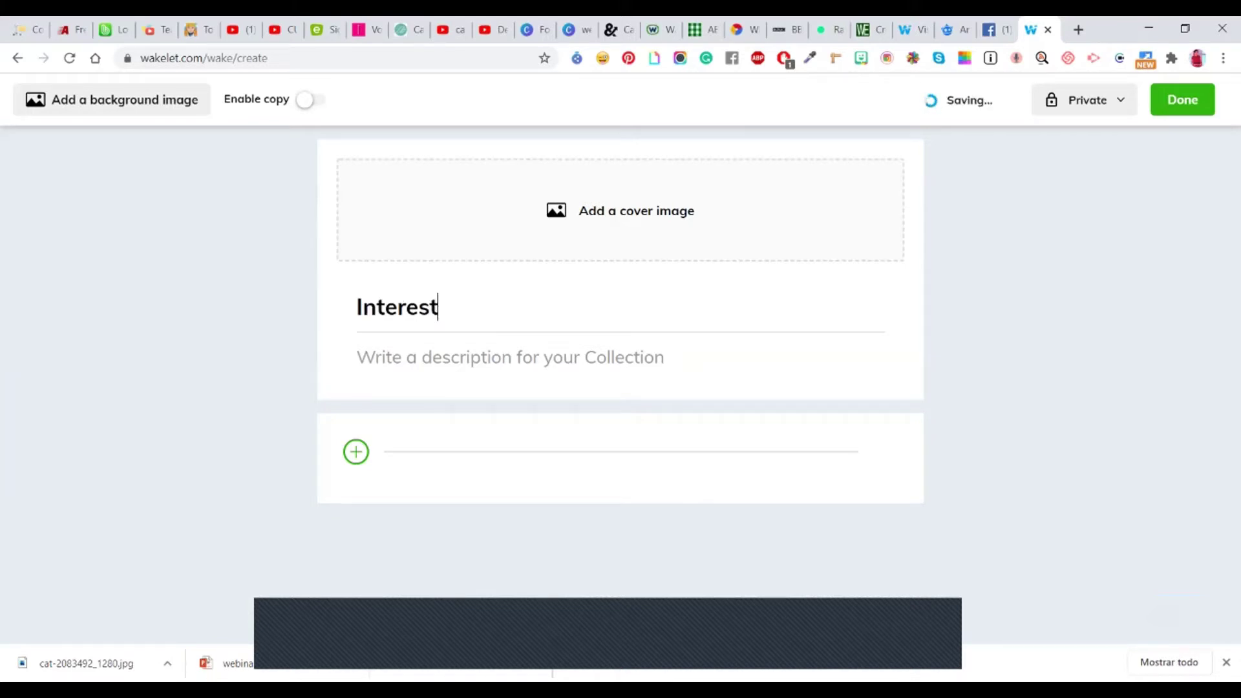
pyautogui.write('ing pi')
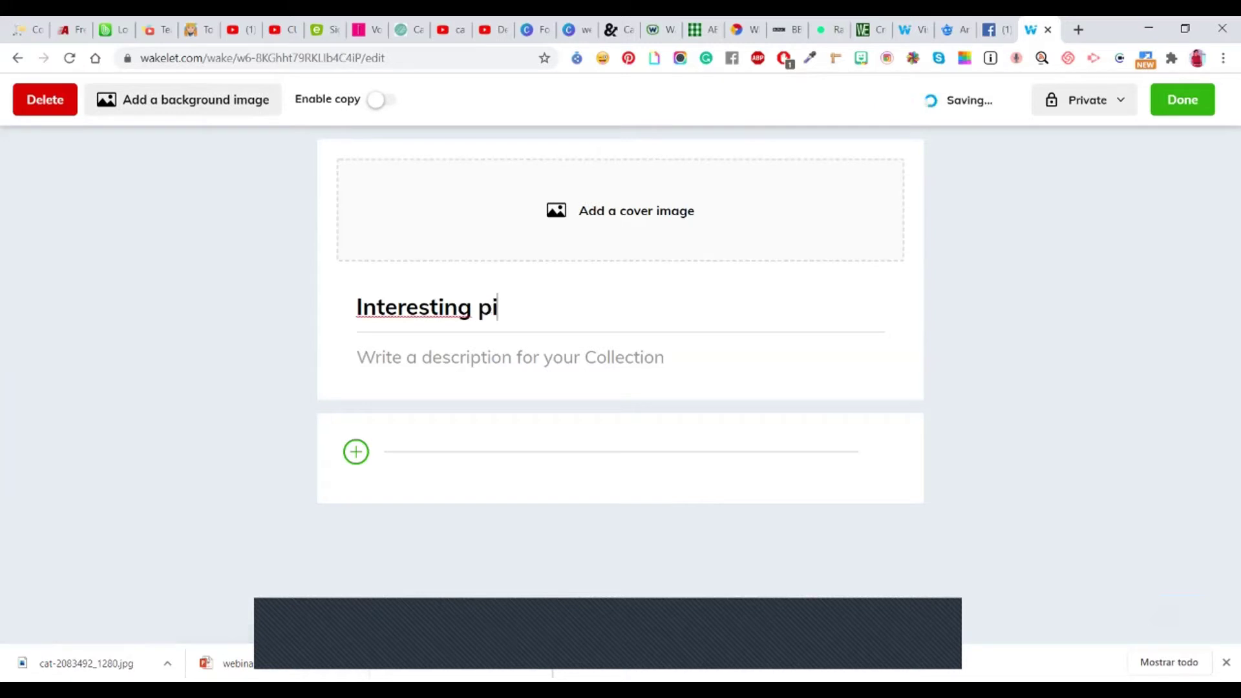
pyautogui.write('ctures for my lessons')
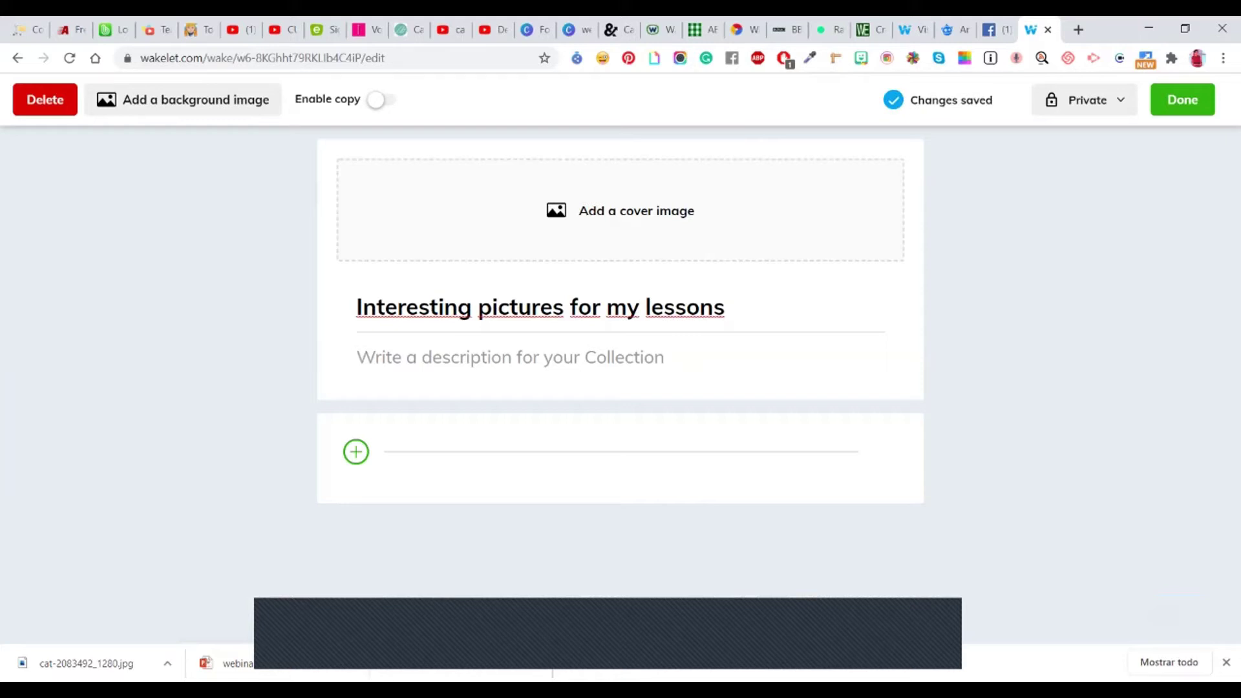
pyautogui.write('Grea')
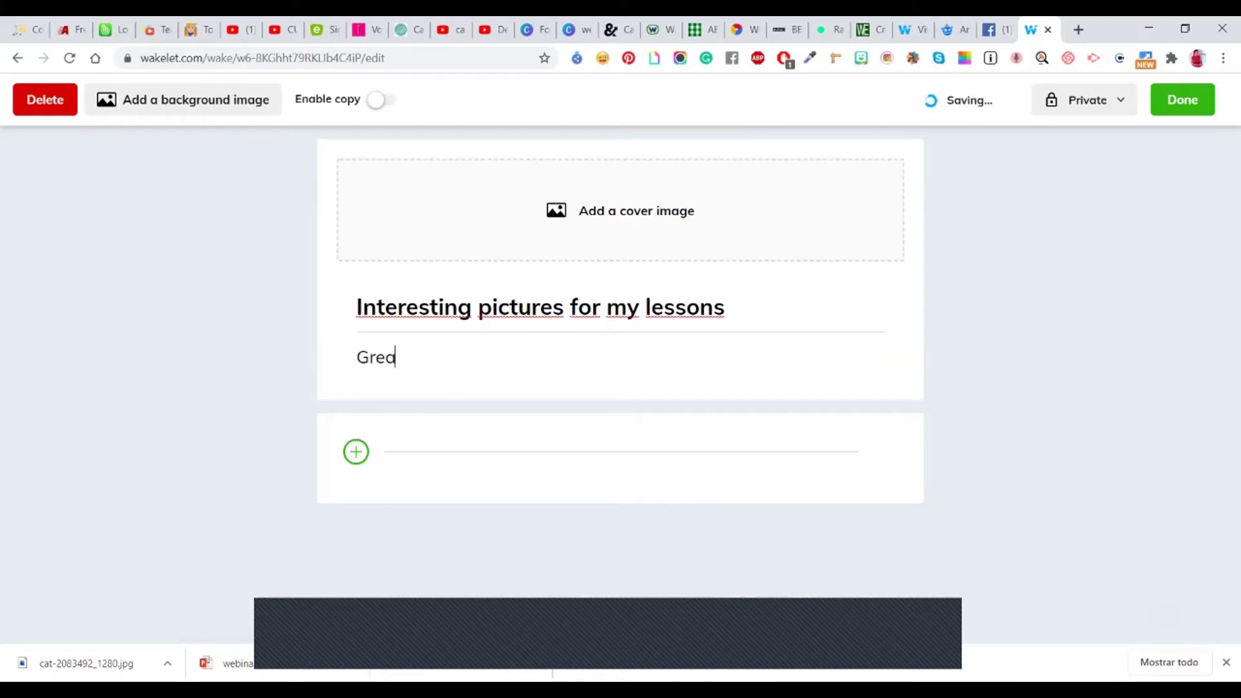
pyautogui.write('t websites')
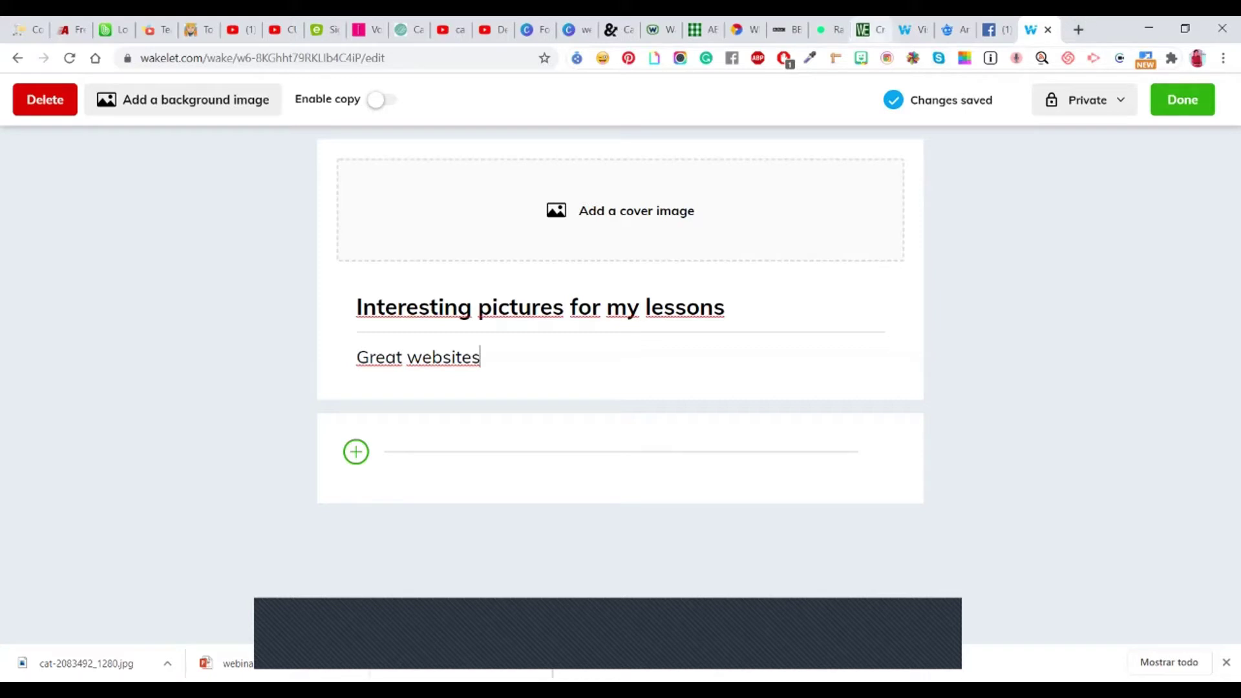
pyautogui.click(1078, 29)
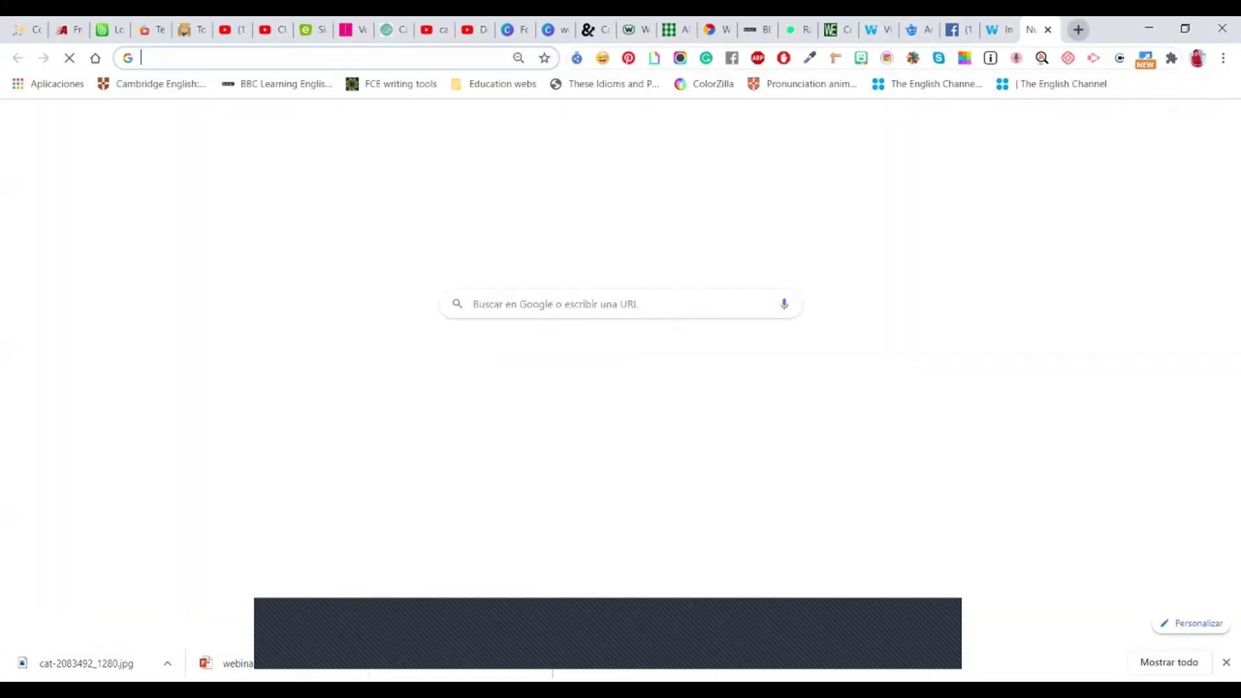
# Open Pixabay and search for 'animals', then for 'school' images.
pyautogui.write('pixa')
pyautogui.press('Return')
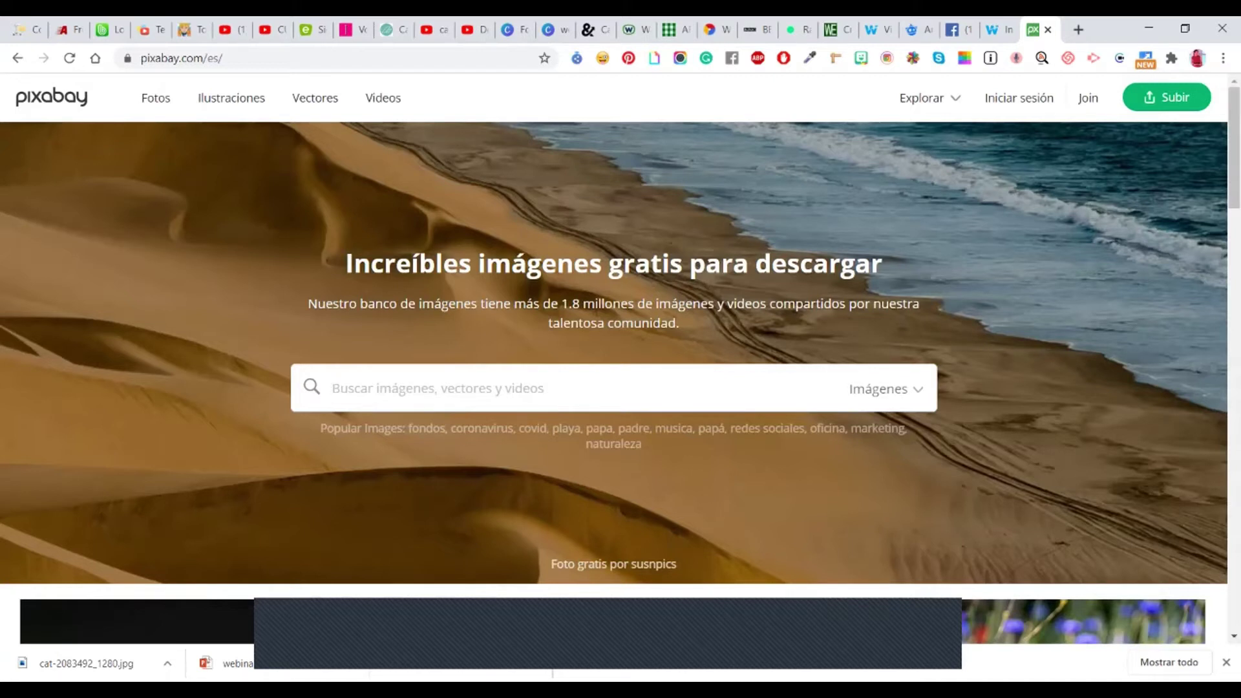
pyautogui.write('animals')
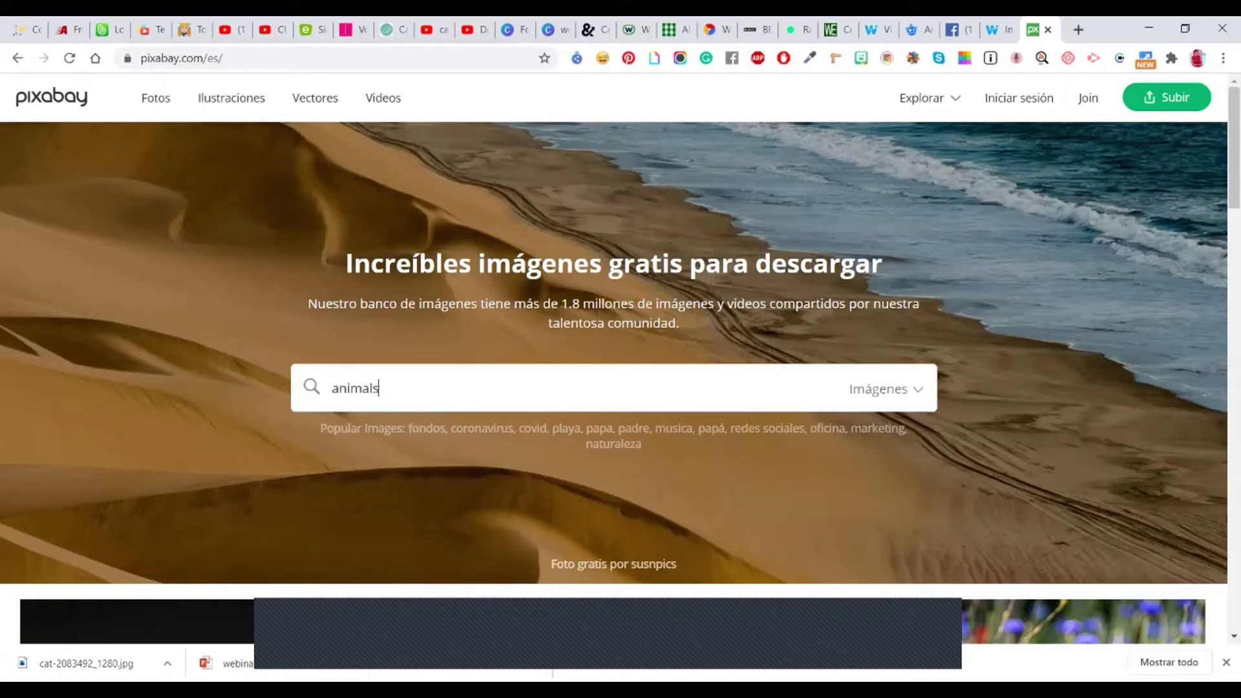
pyautogui.press('Return')
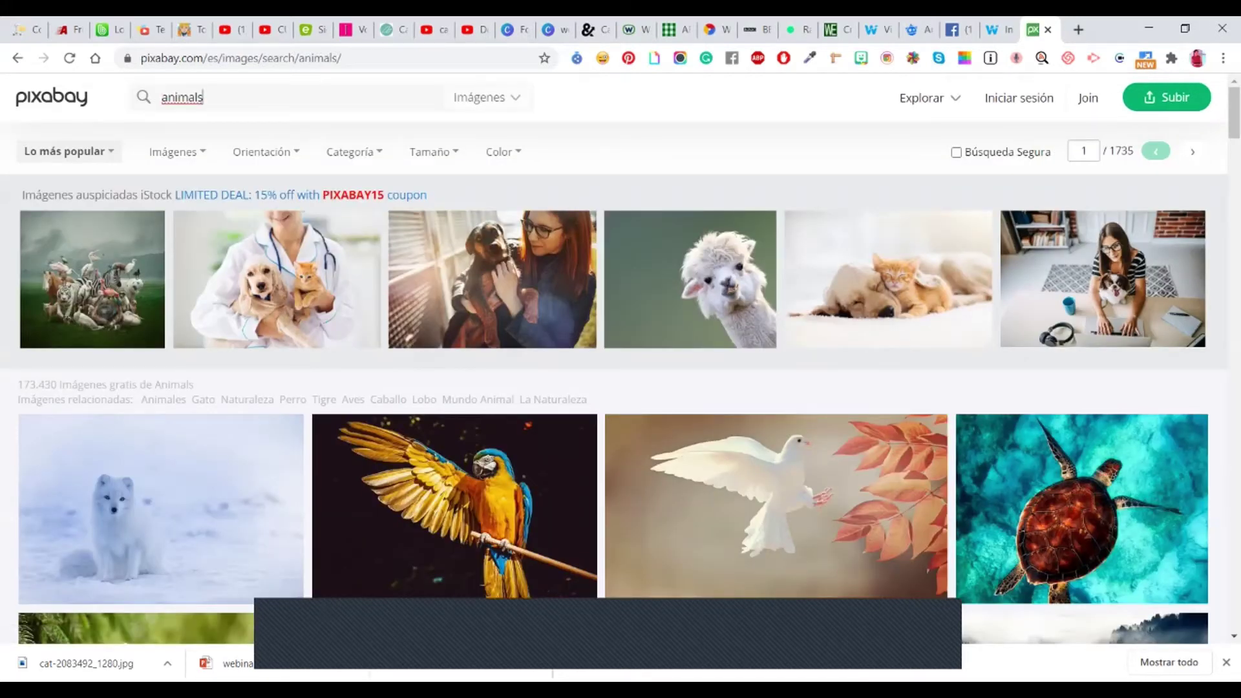
pyautogui.doubleClick(194, 97)
pyautogui.write('sch')
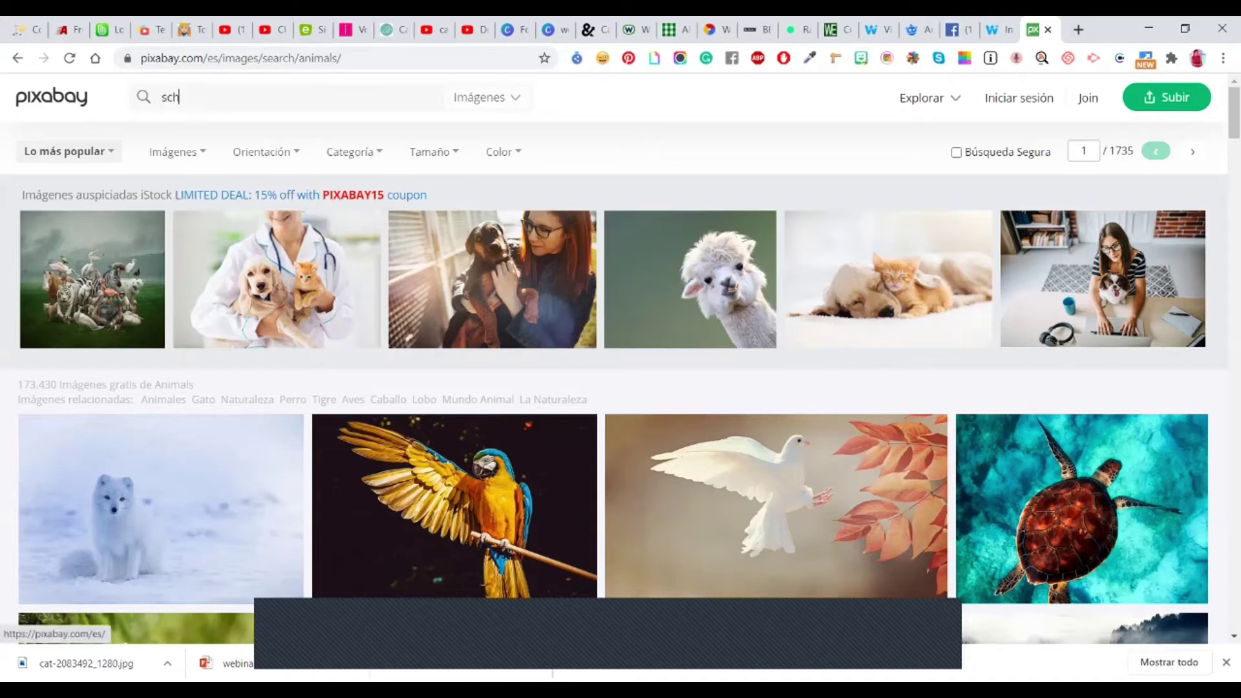
pyautogui.write('ool')
pyautogui.press('Return')
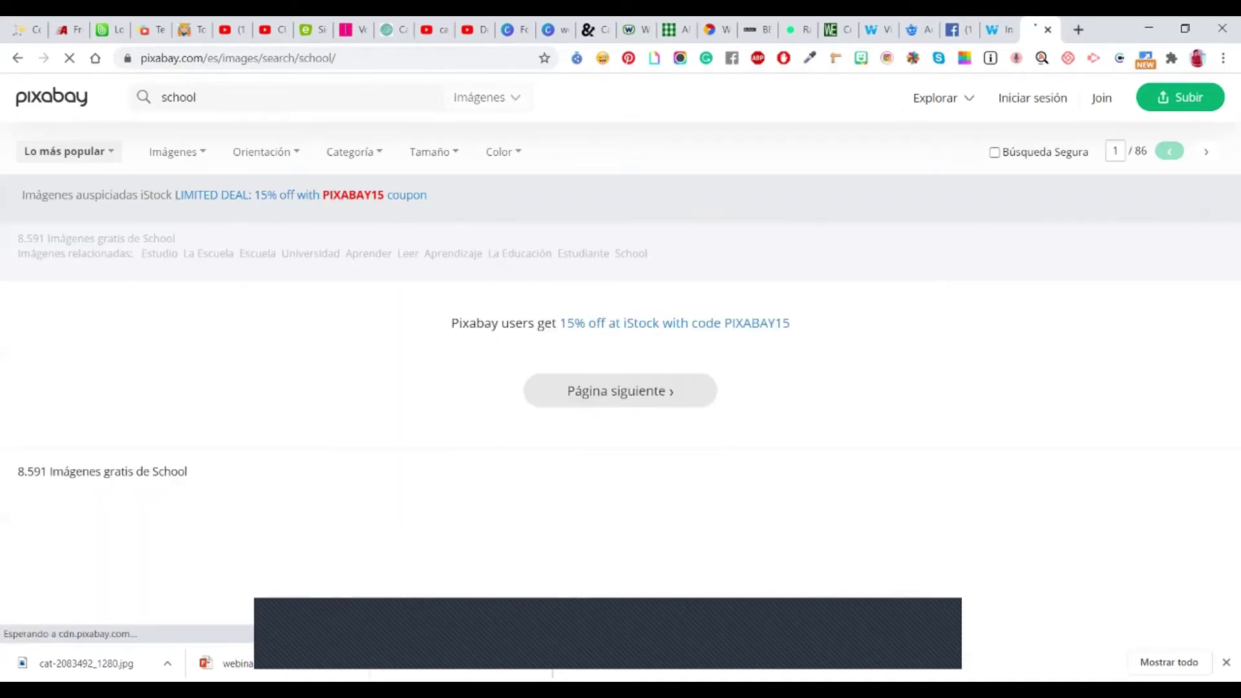
# Browse the school image results and reload the search page.
pyautogui.scroll(-2, 763, 336)
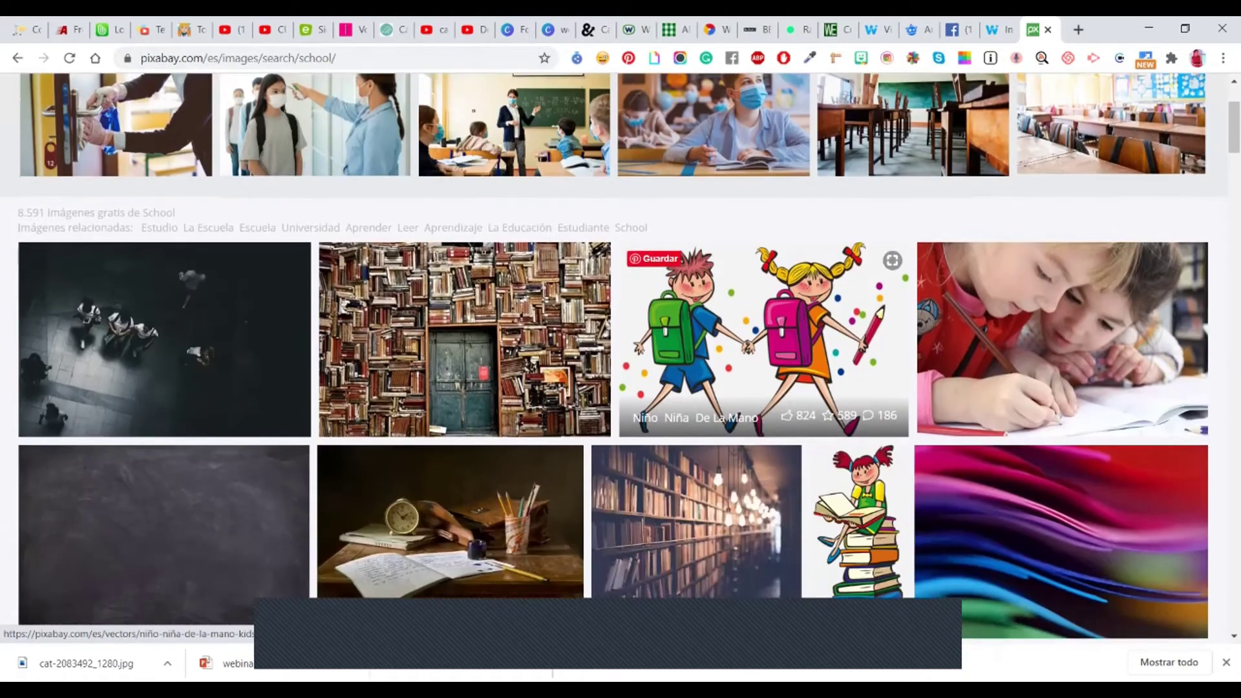
pyautogui.scroll(-8, 388, 324)
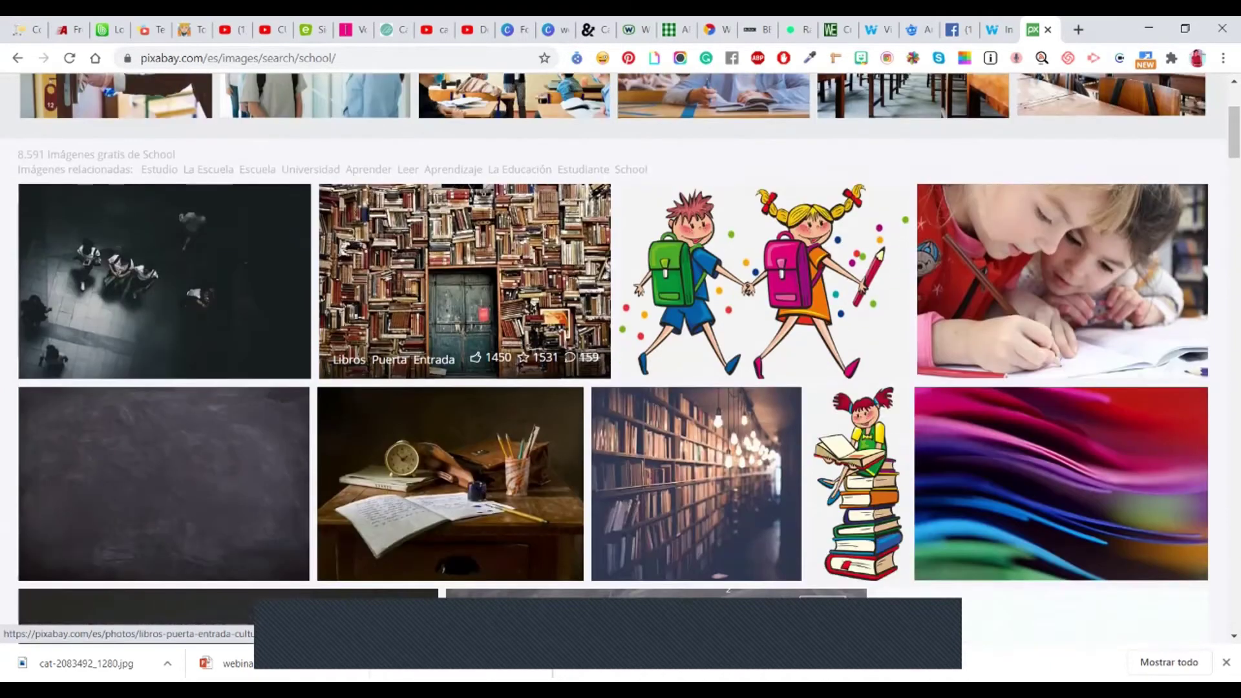
pyautogui.scroll(-5, 388, 333)
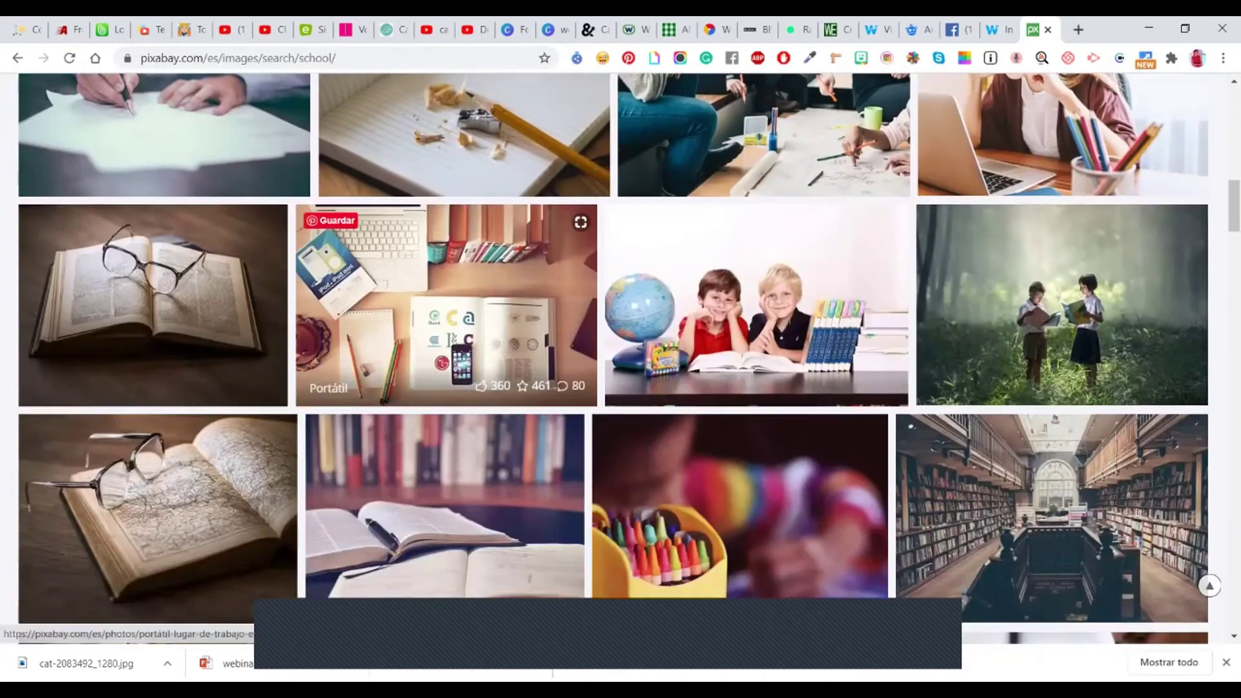
pyautogui.scroll(-3, 446, 355)
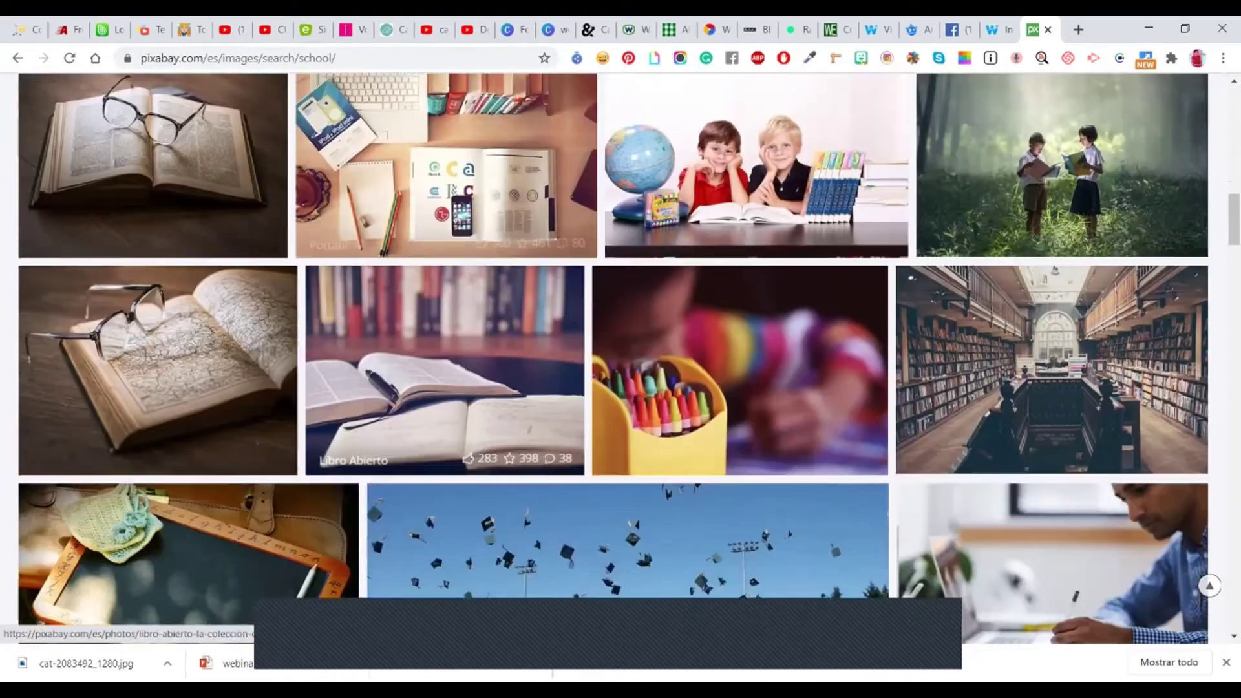
pyautogui.scroll(7, 446, 356)
pyautogui.scroll(10, 387, 453)
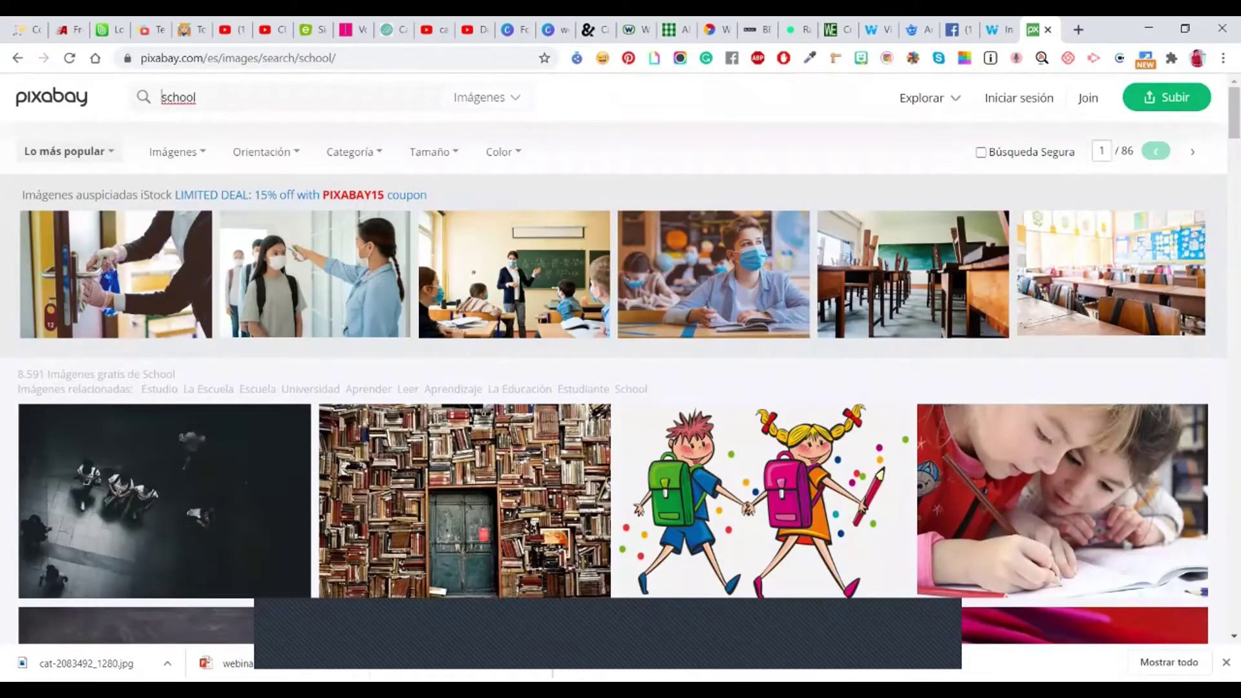
pyautogui.doubleClick(163, 97)
pyautogui.press('BackSpace')
pyautogui.click(70, 58)
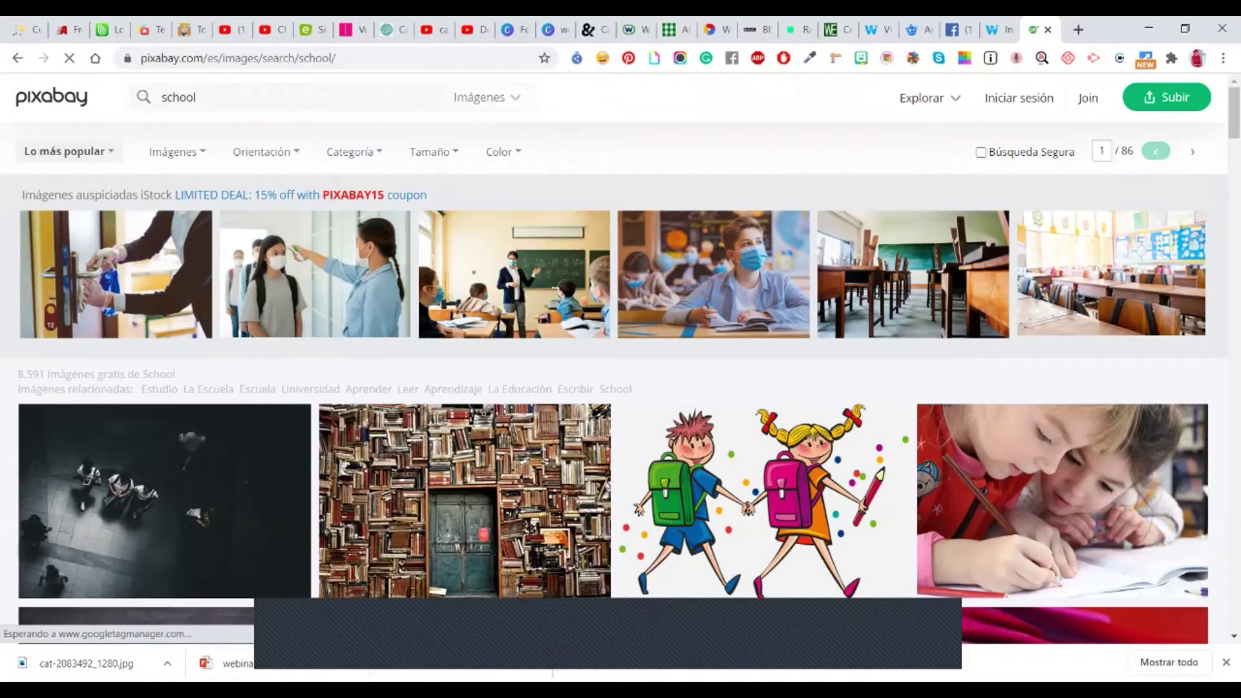
# Copy the school results page address and return to the Wakelet collection.
pyautogui.click(309, 58)
pyautogui.hotkey('ctrl', 'c')
pyautogui.rightClick(309, 60)
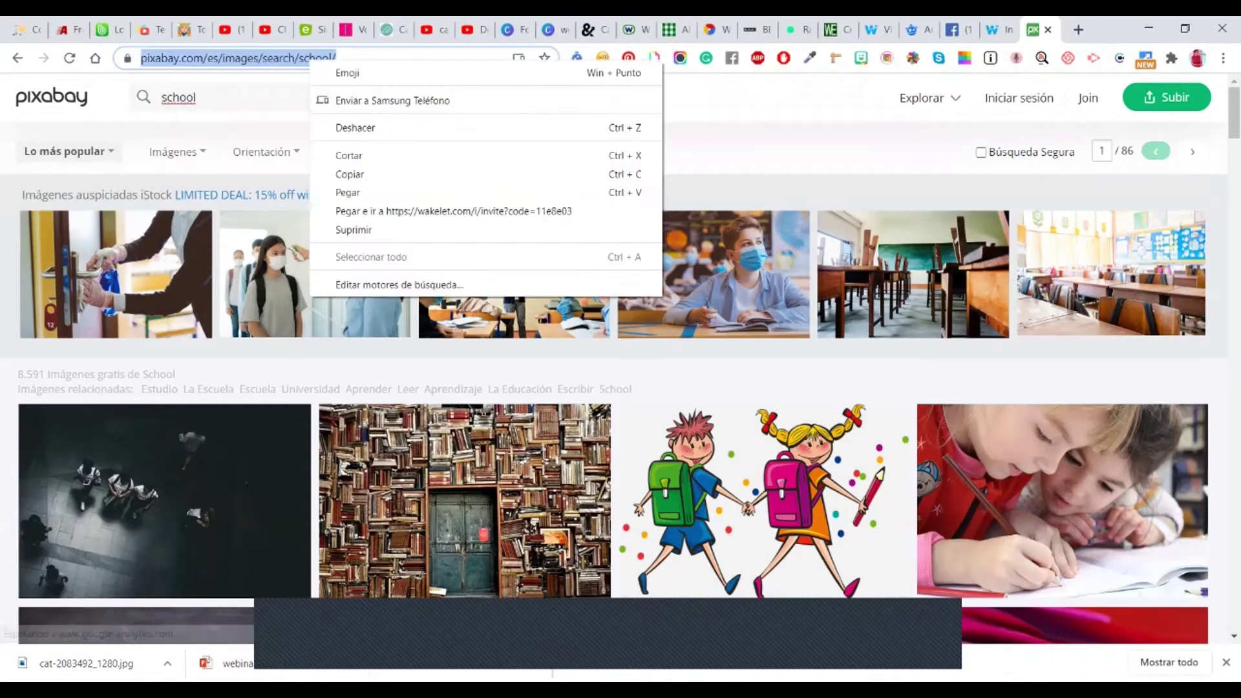
pyautogui.click(350, 174)
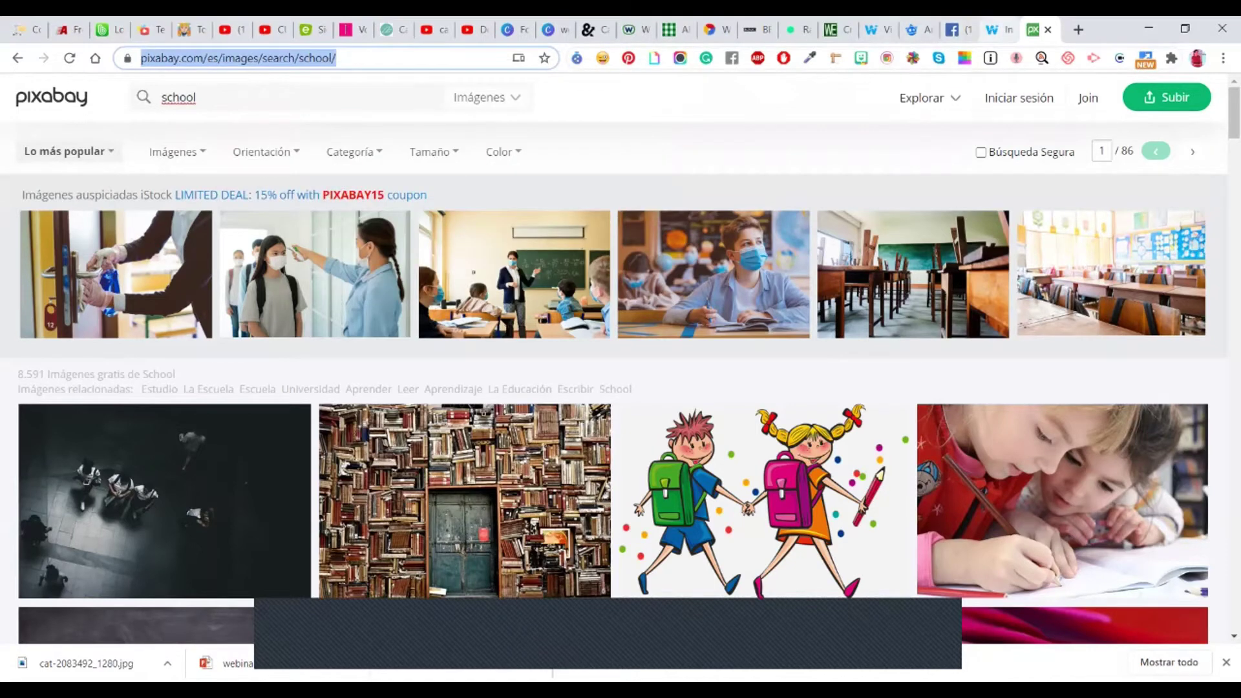
pyautogui.click(999, 29)
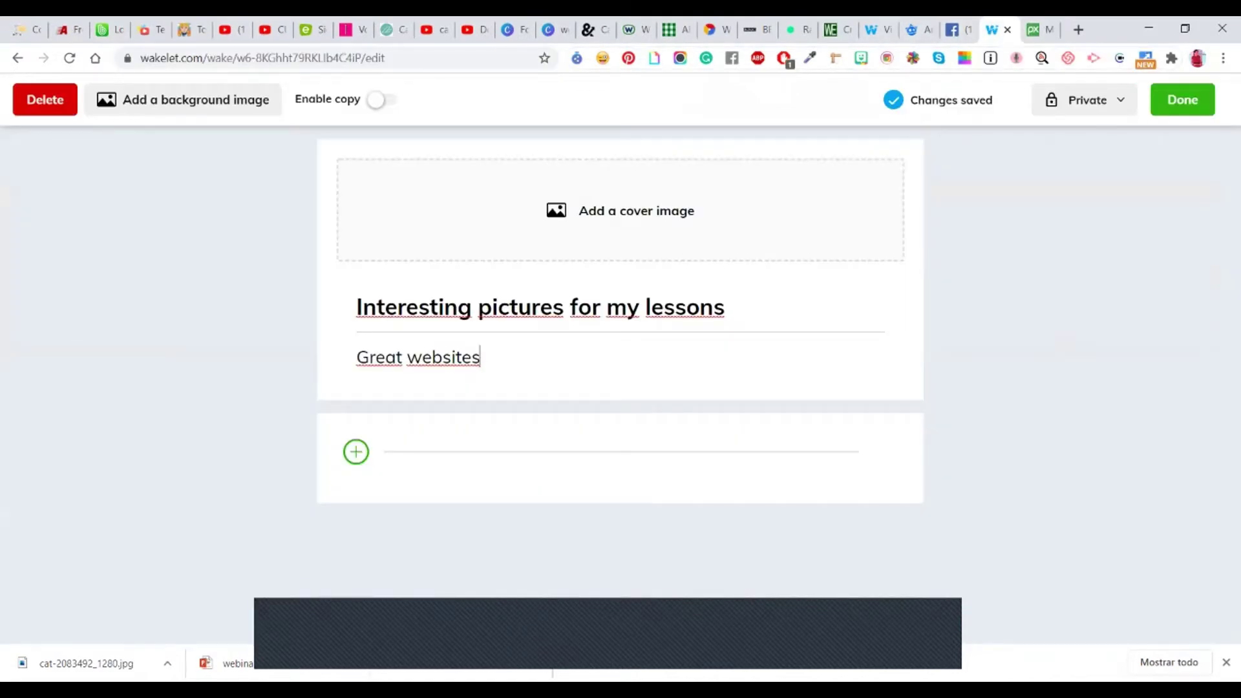
# Paste the Pixabay school search link as the collection's first card.
pyautogui.click(356, 451)
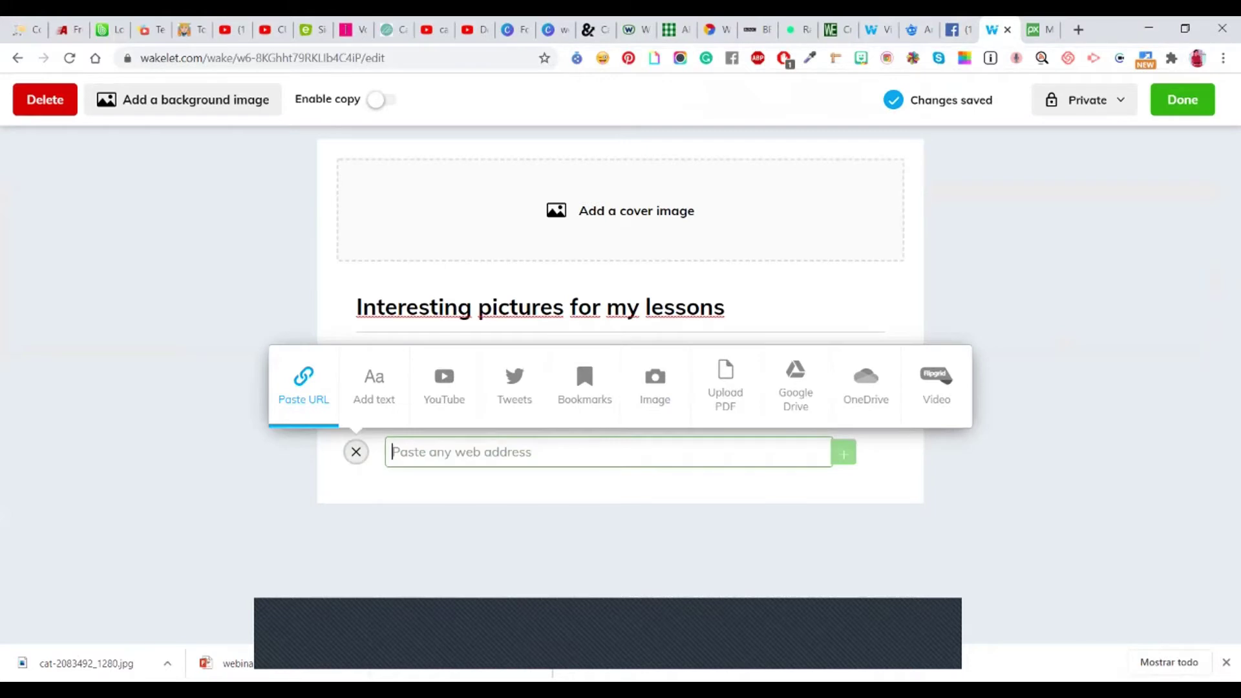
pyautogui.hotkey('ctrl', 'v')
pyautogui.press('Return')
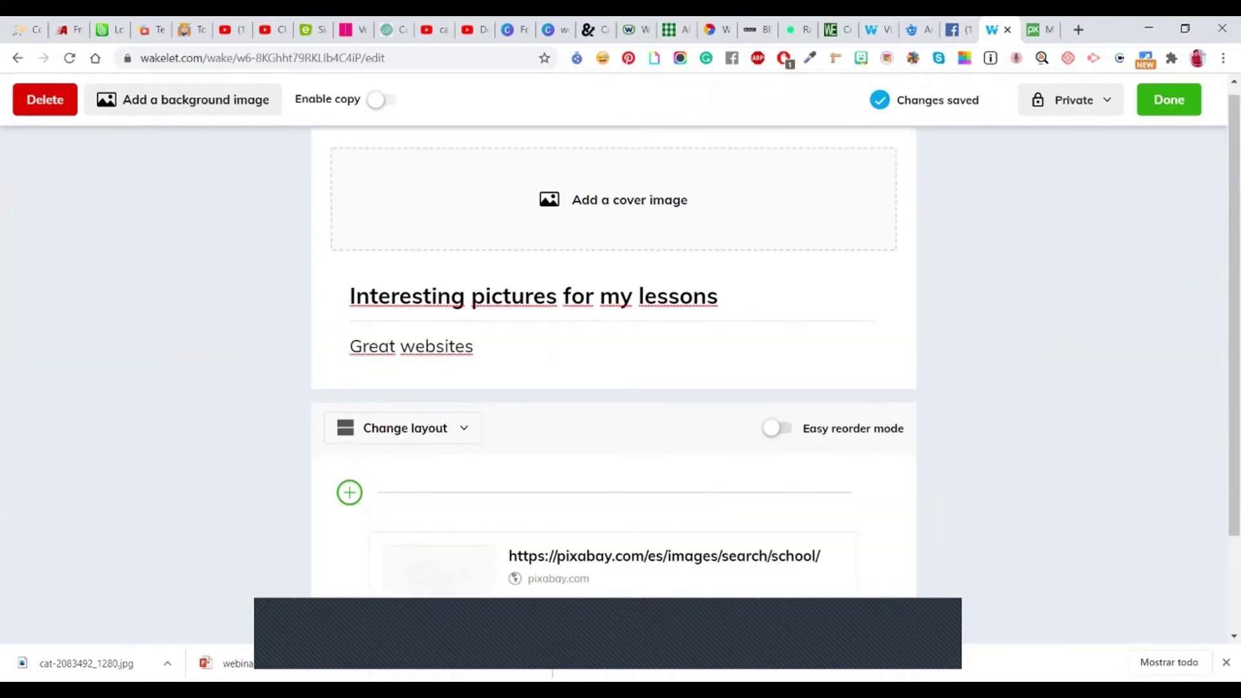
pyautogui.scroll(-2, 614, 362)
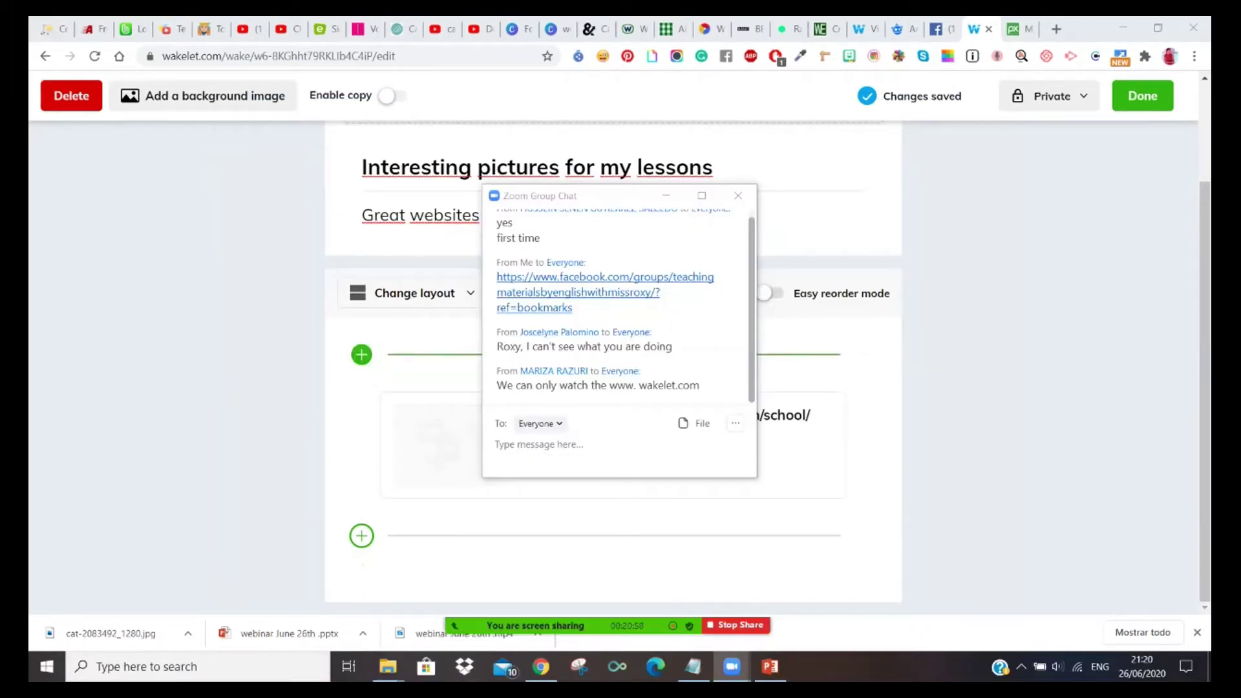
# Minimize the Zoom group chat and cycle through the tabs, ending on Pixabay's school results.
pyautogui.click(665, 196)
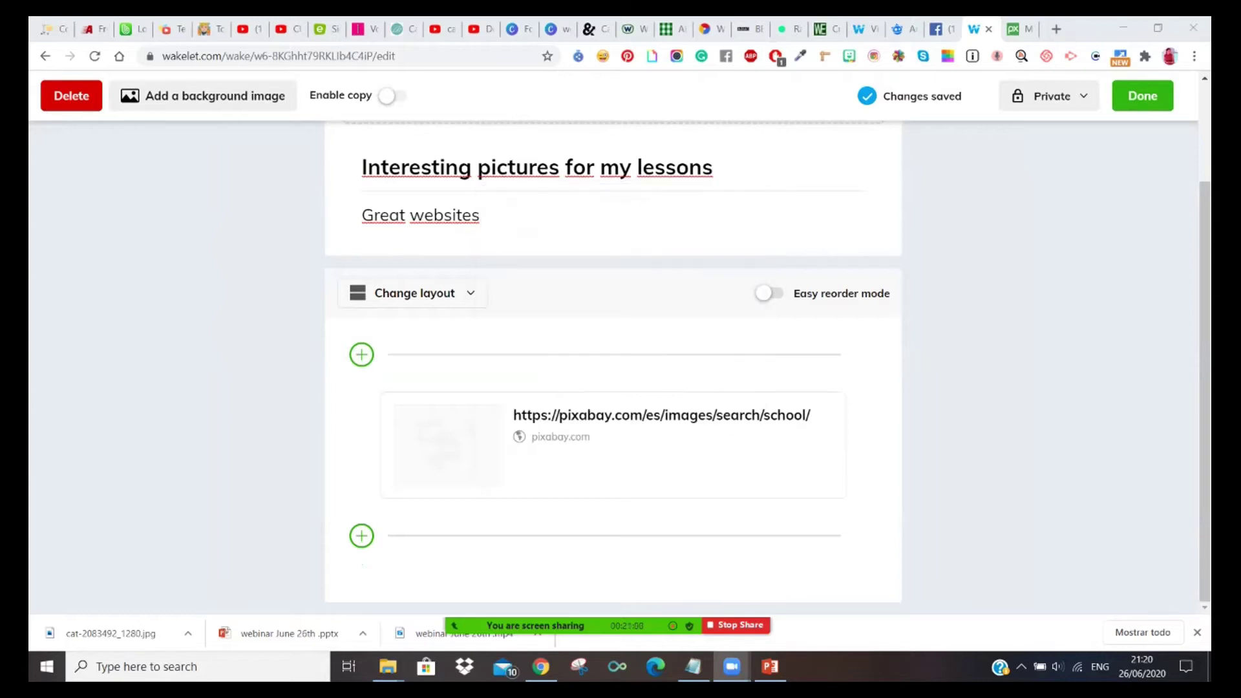
pyautogui.click(1020, 29)
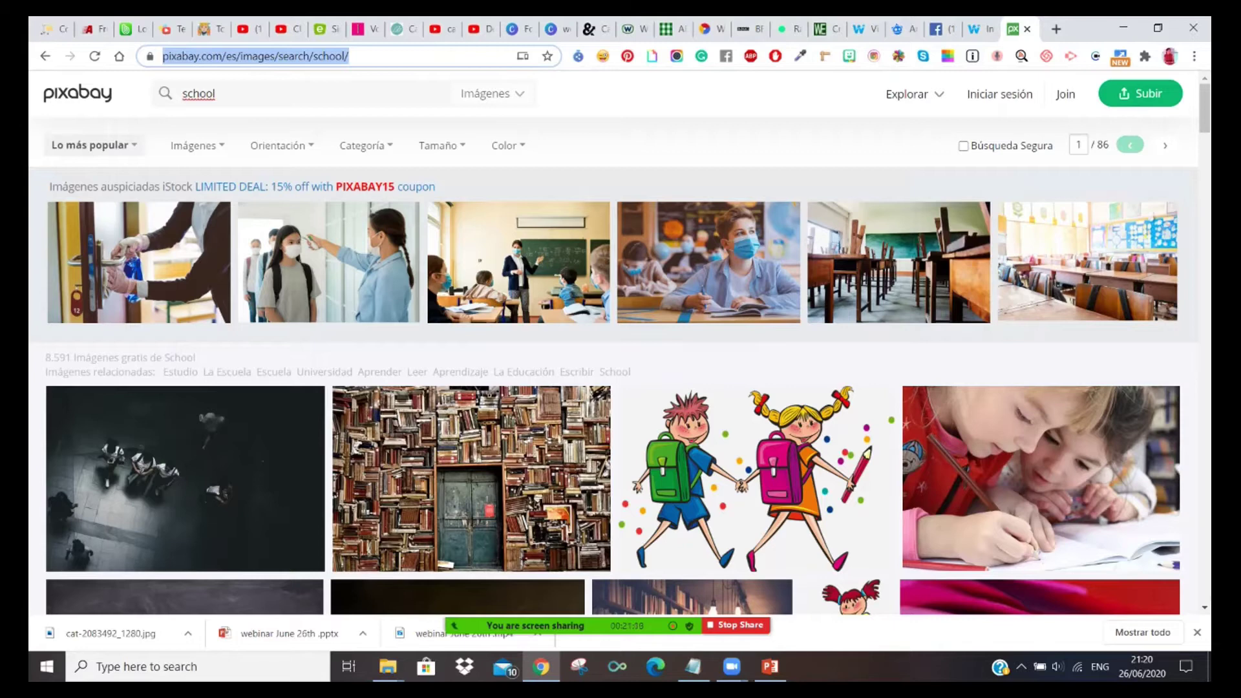
pyautogui.click(976, 29)
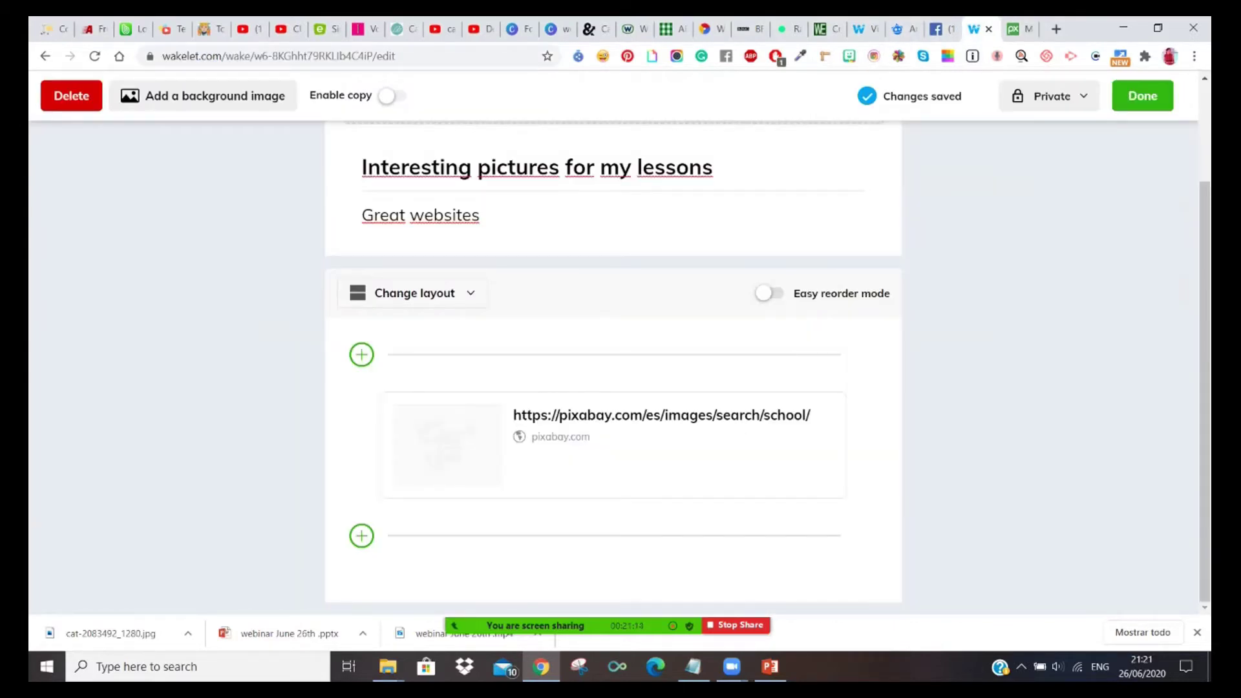
pyautogui.click(941, 28)
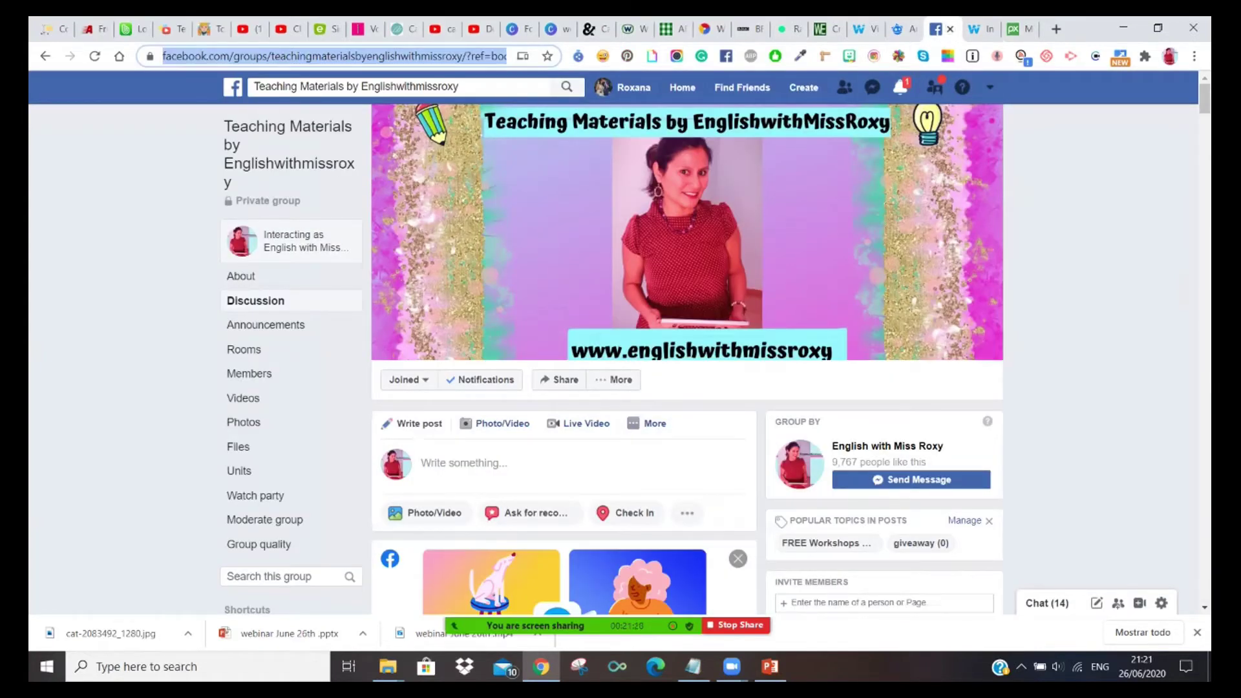
pyautogui.click(1020, 28)
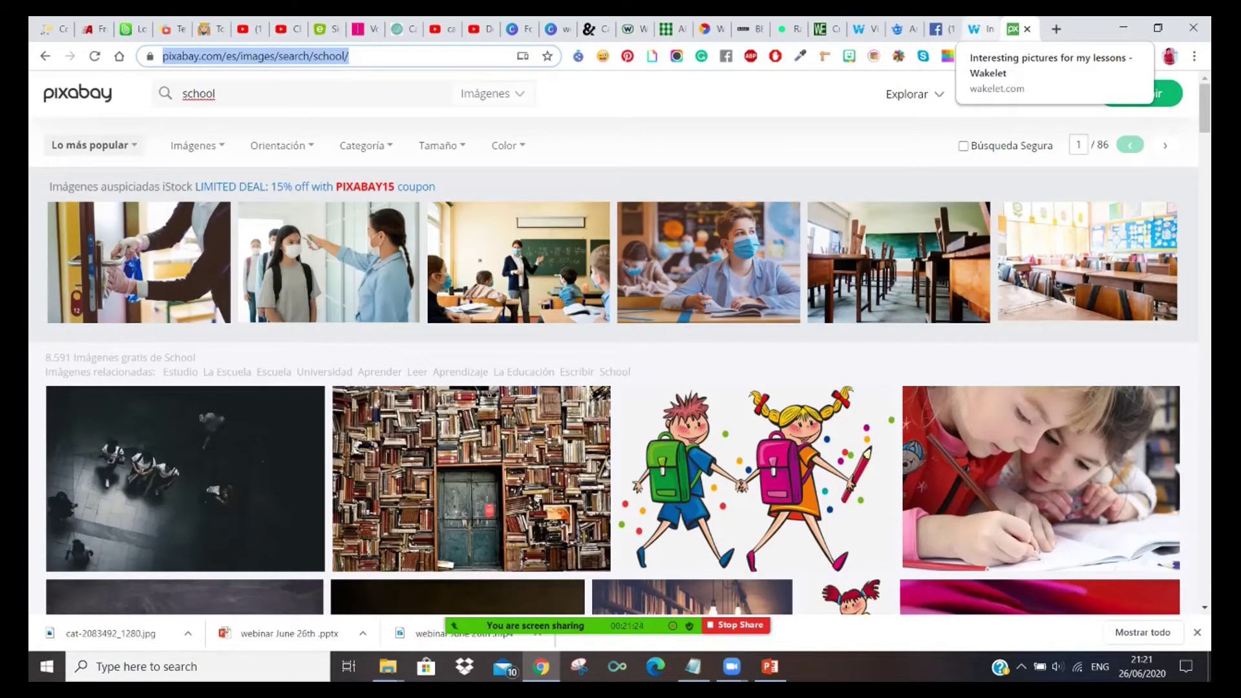
pyautogui.click(940, 28)
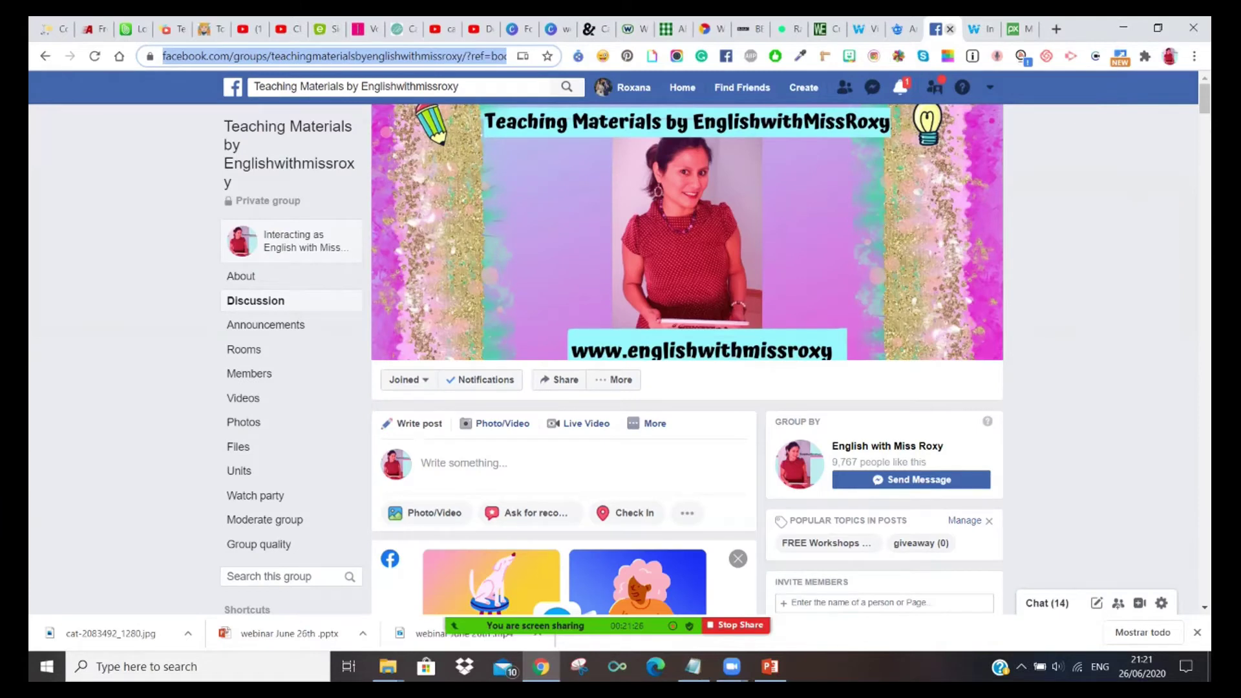
pyautogui.click(980, 28)
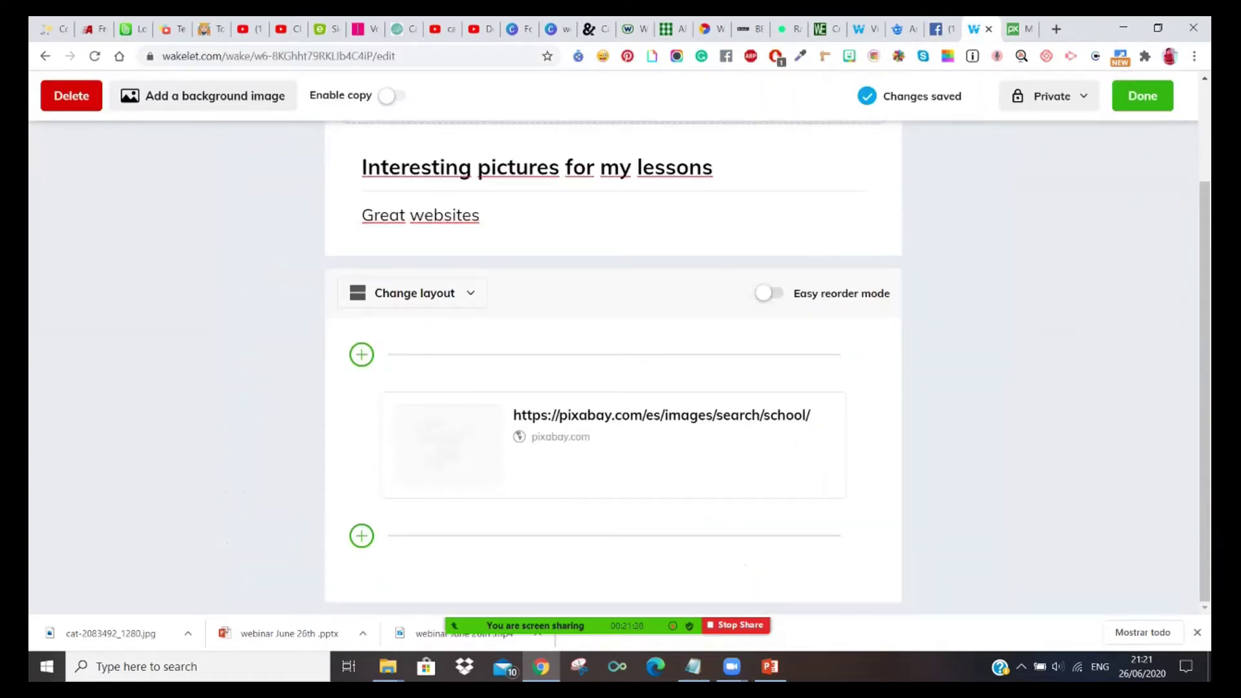
pyautogui.click(1019, 29)
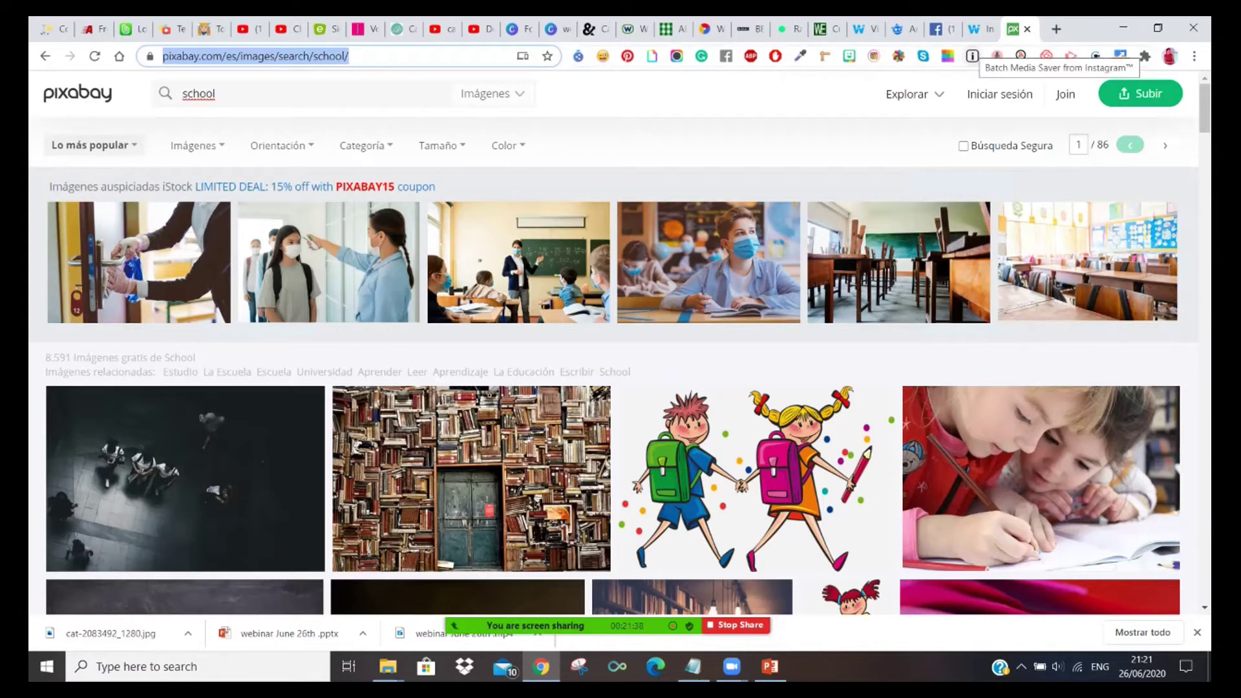
# Trim the search path from the address and load the Pixabay home page.
pyautogui.click(217, 94)
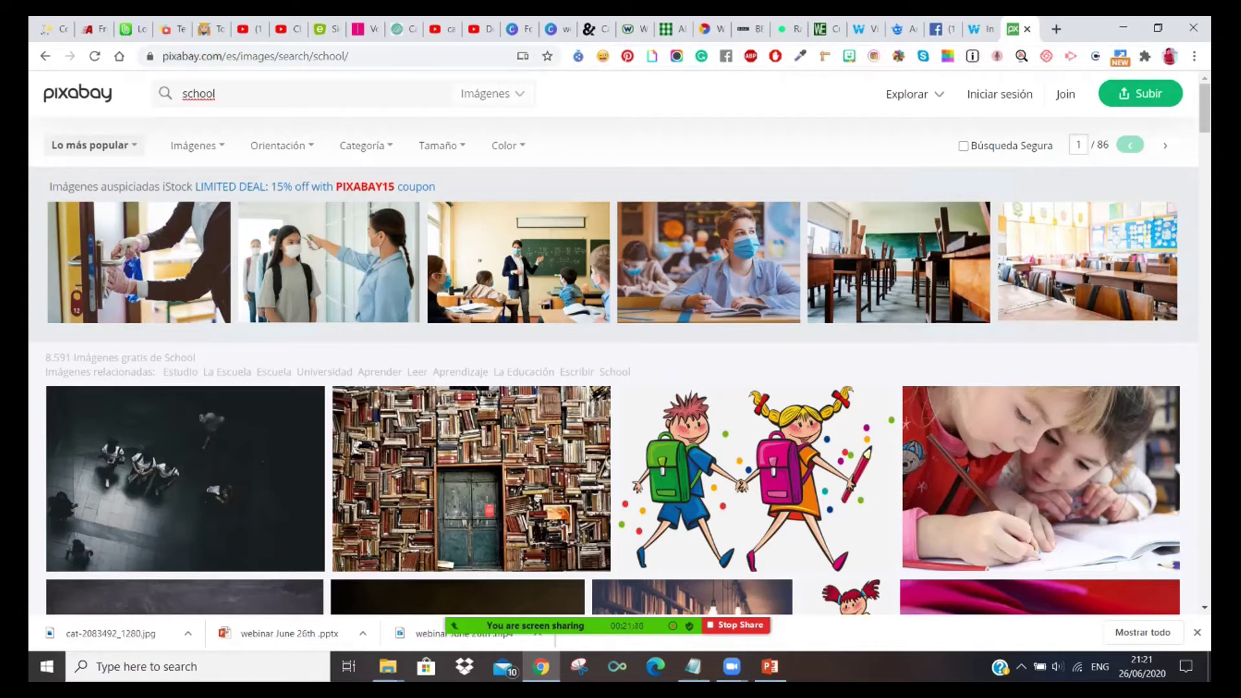
pyautogui.scroll(-6, 523, 401)
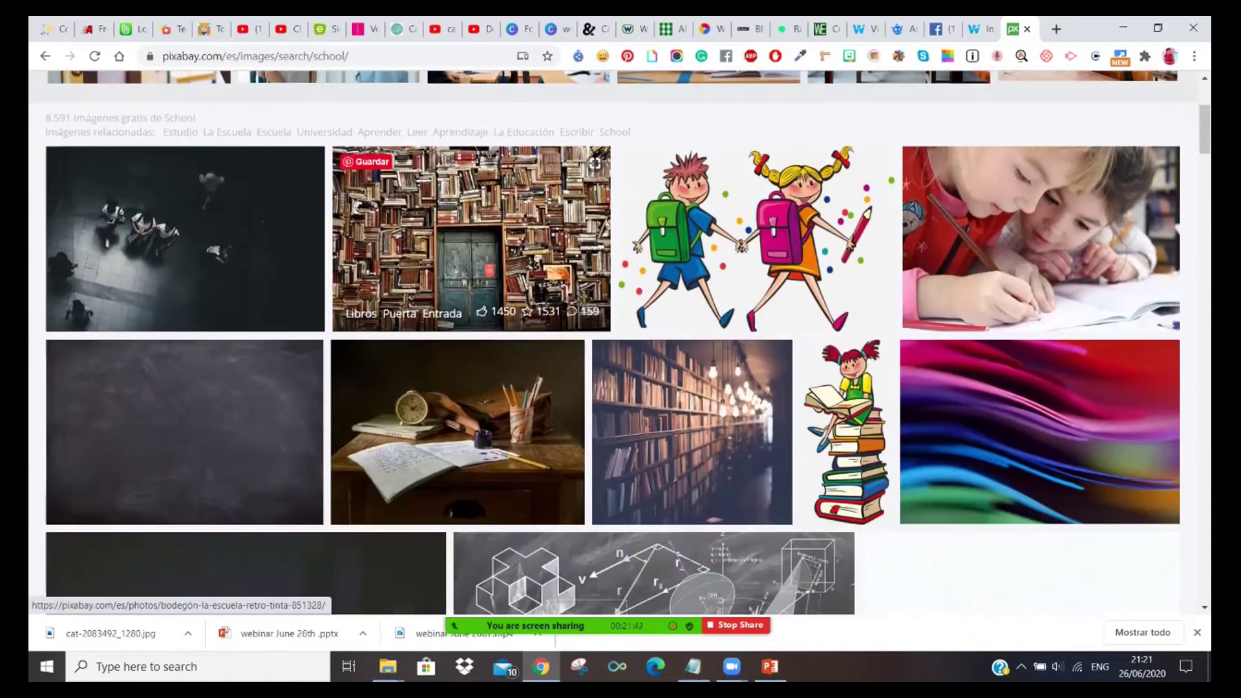
pyautogui.scroll(-6, 524, 401)
pyautogui.scroll(6, 524, 401)
pyautogui.scroll(6, 523, 421)
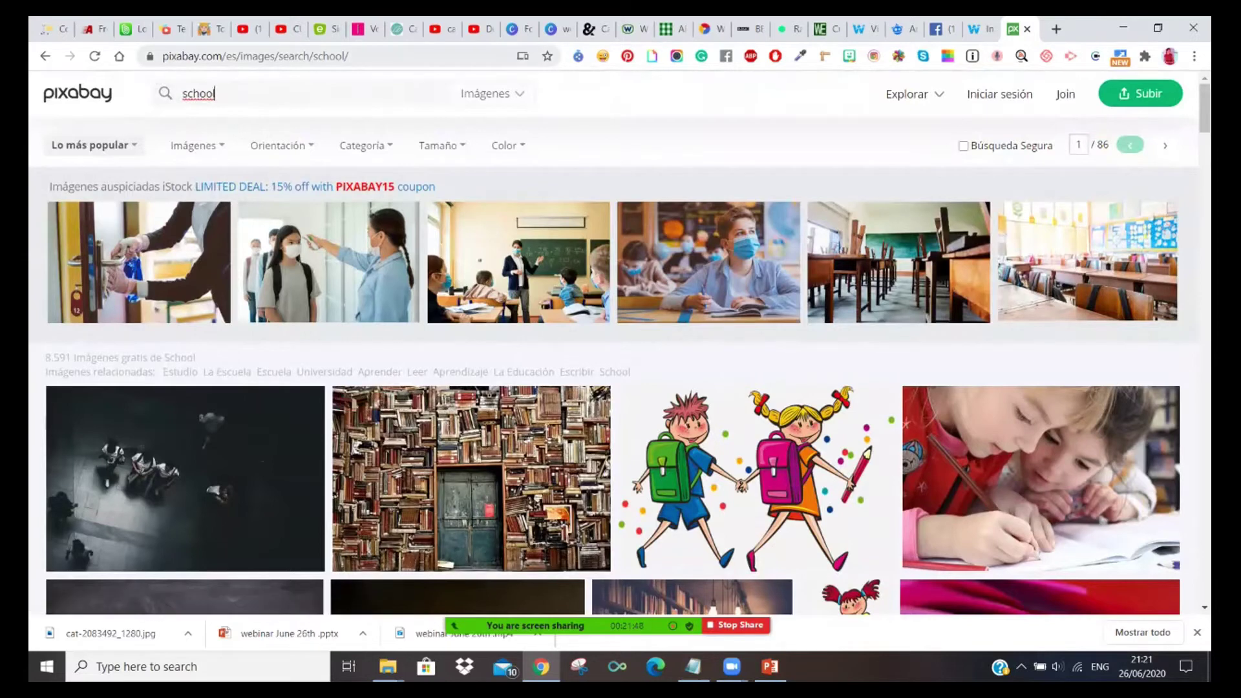
pyautogui.moveTo(349, 56); pyautogui.dragTo(225, 57)
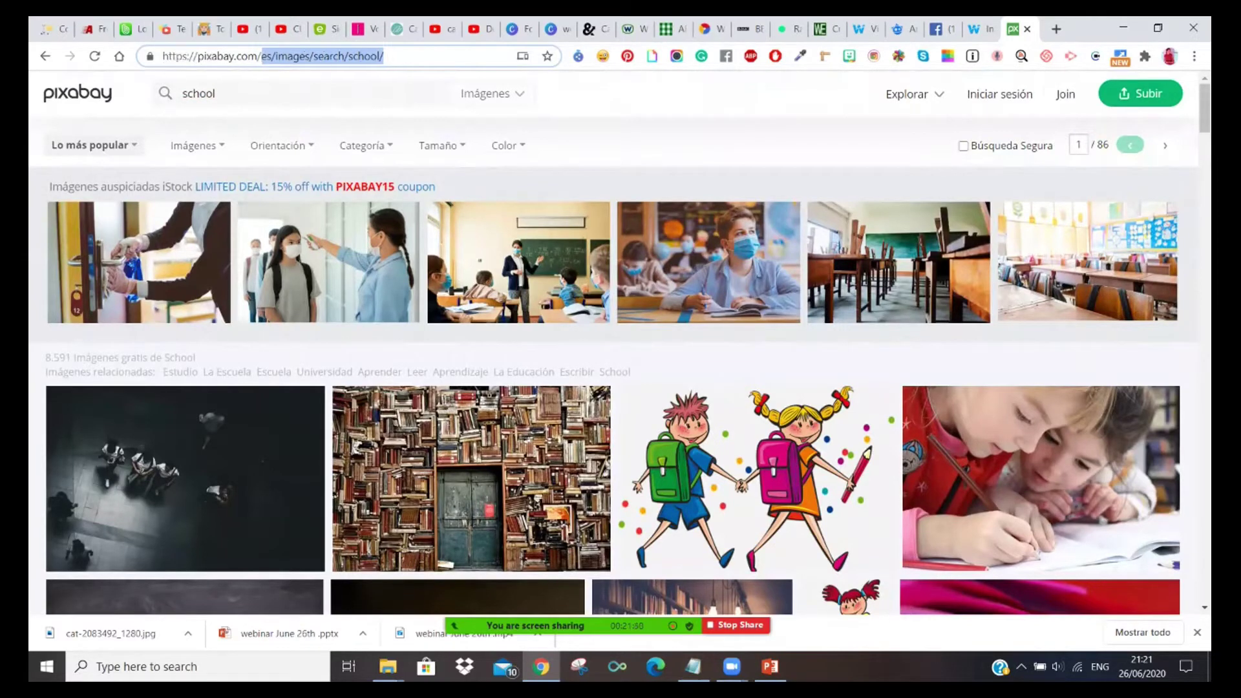
pyautogui.press('BackSpace')
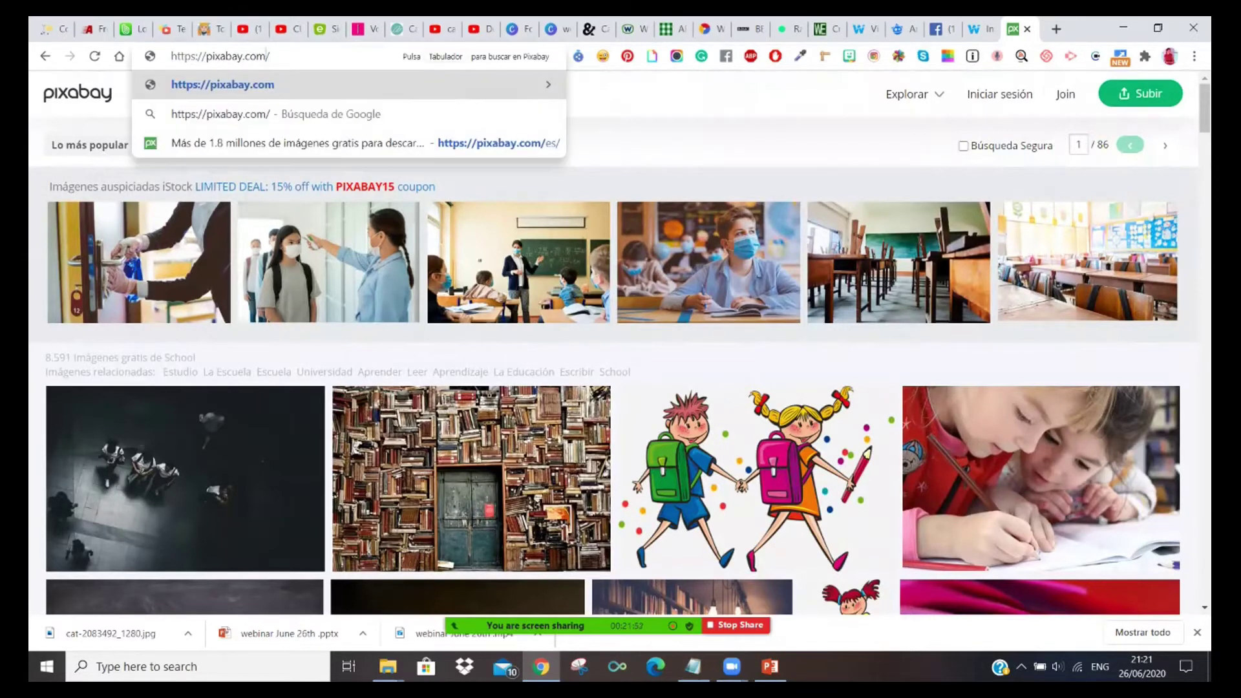
pyautogui.hotkey('shift', 'Left')
pyautogui.press('Return')
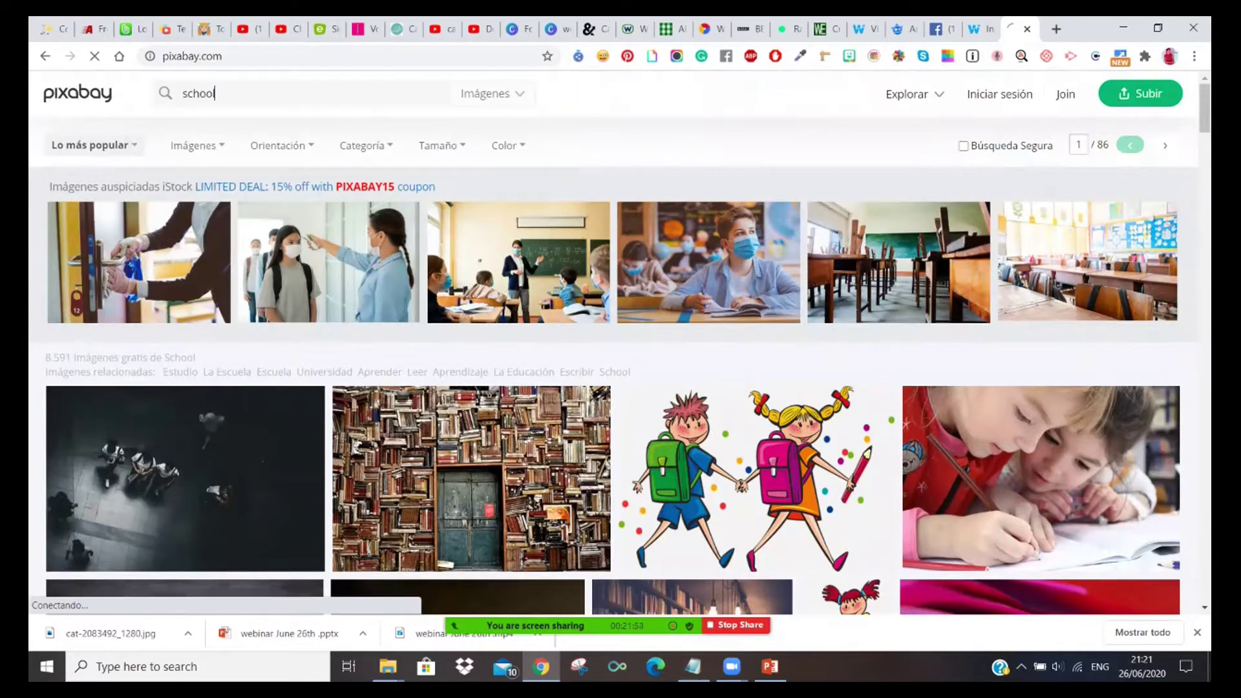
# Check the saved link in Wakelet, then return to the Pixabay home page.
pyautogui.rightClick(227, 56)
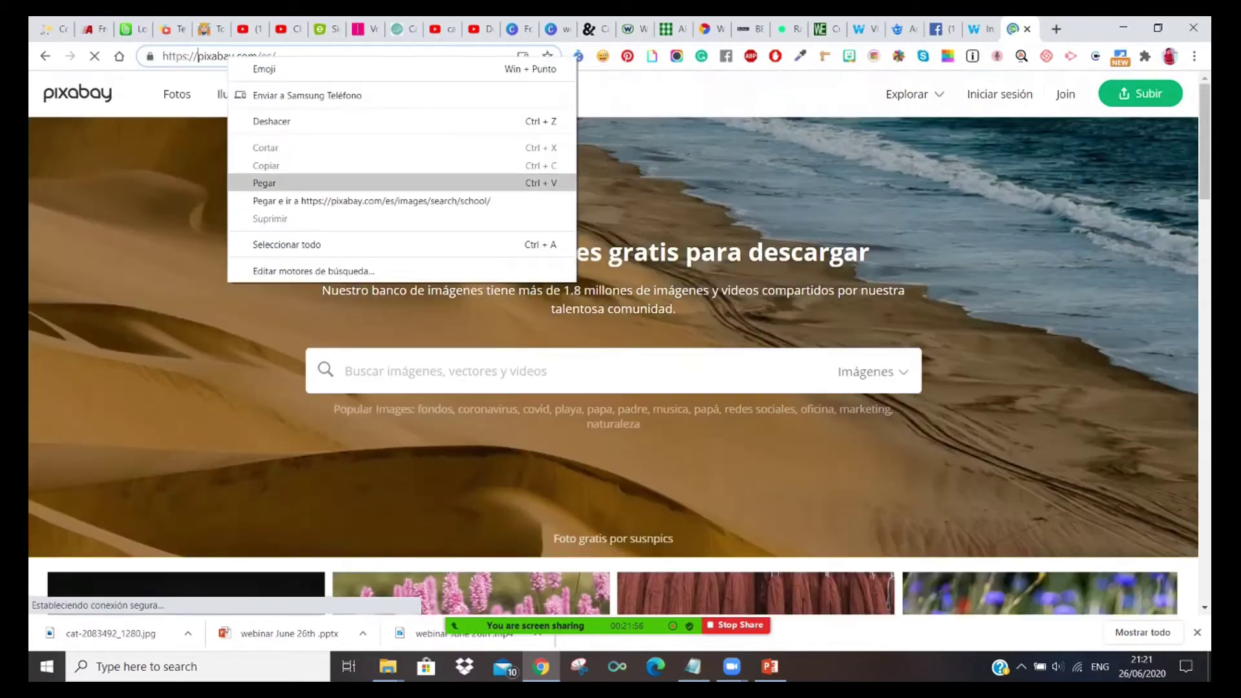
pyautogui.click(188, 188)
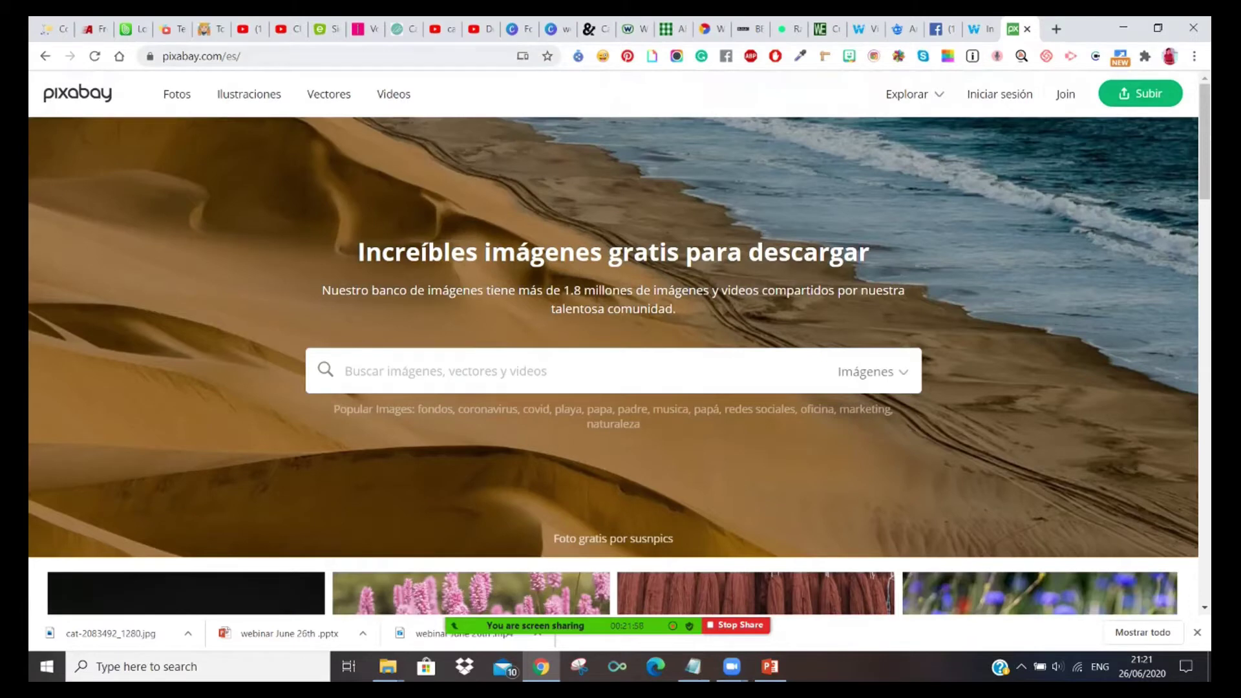
pyautogui.click(980, 28)
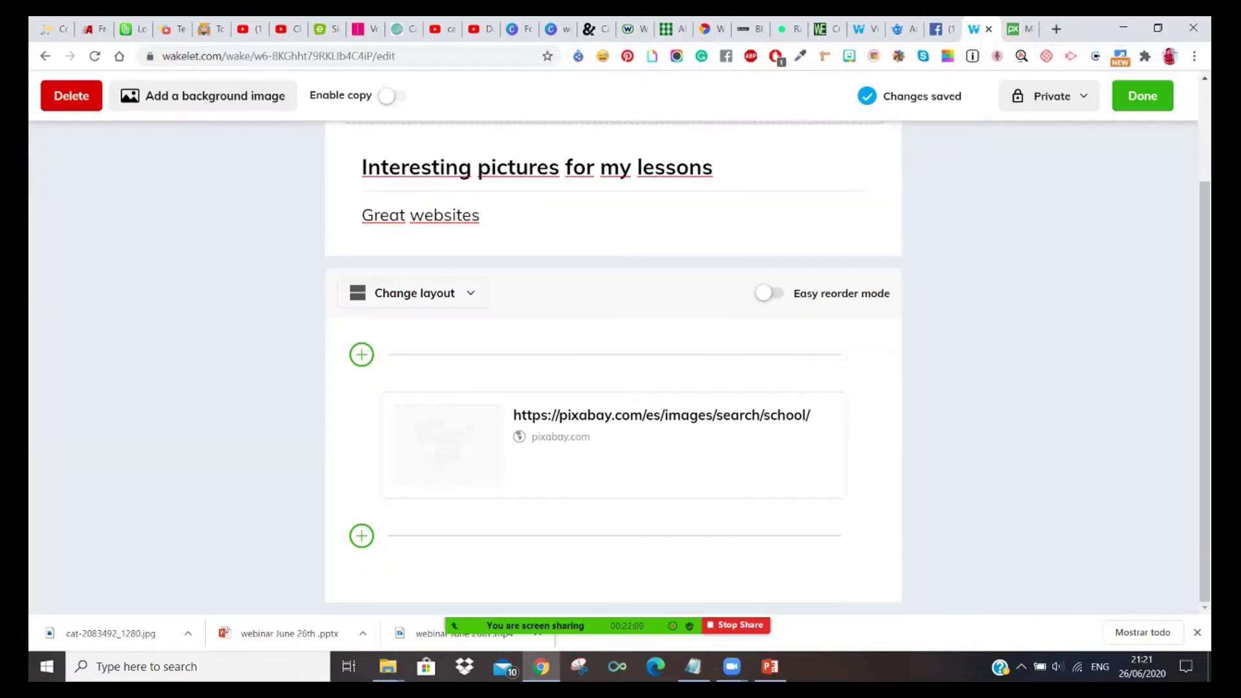
pyautogui.click(1020, 29)
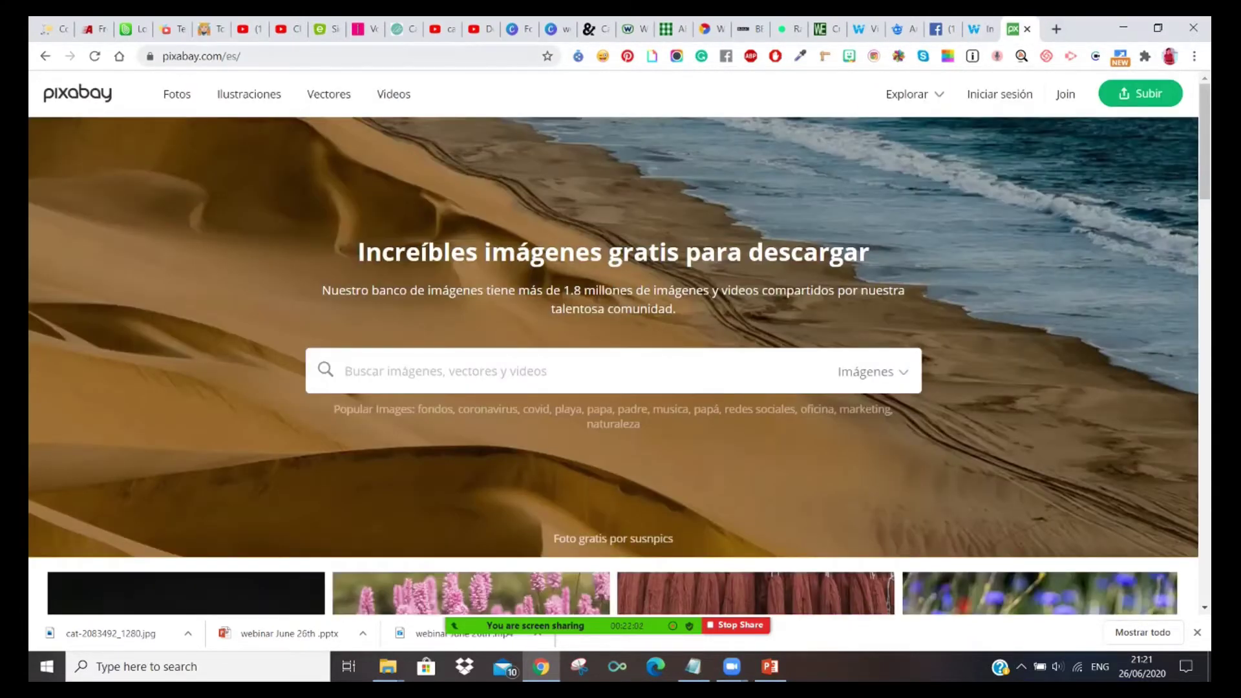
# Reload the Pixabay site from the address bar.
pyautogui.click(201, 56)
pyautogui.write('ñpixa')
pyautogui.press('BackSpace')
pyautogui.press('BackSpace')
pyautogui.press('BackSpace')
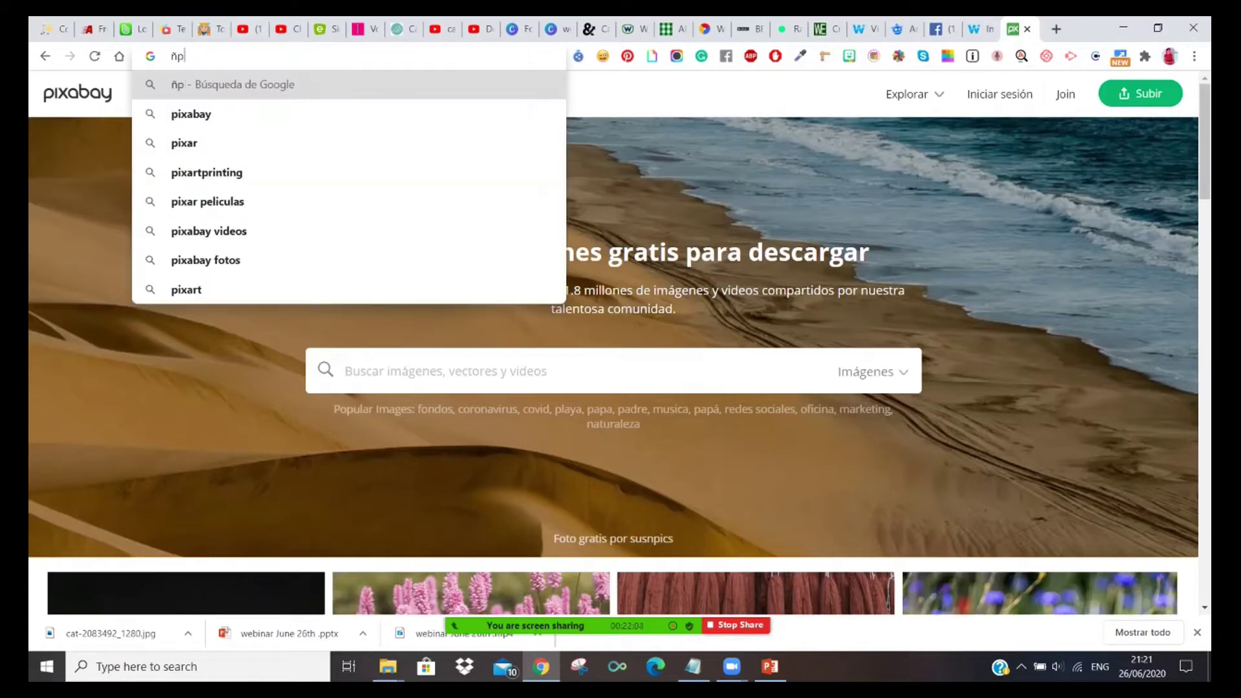
pyautogui.press('BackSpace')
pyautogui.press('BackSpace')
pyautogui.write('pixa')
pyautogui.press('Return')
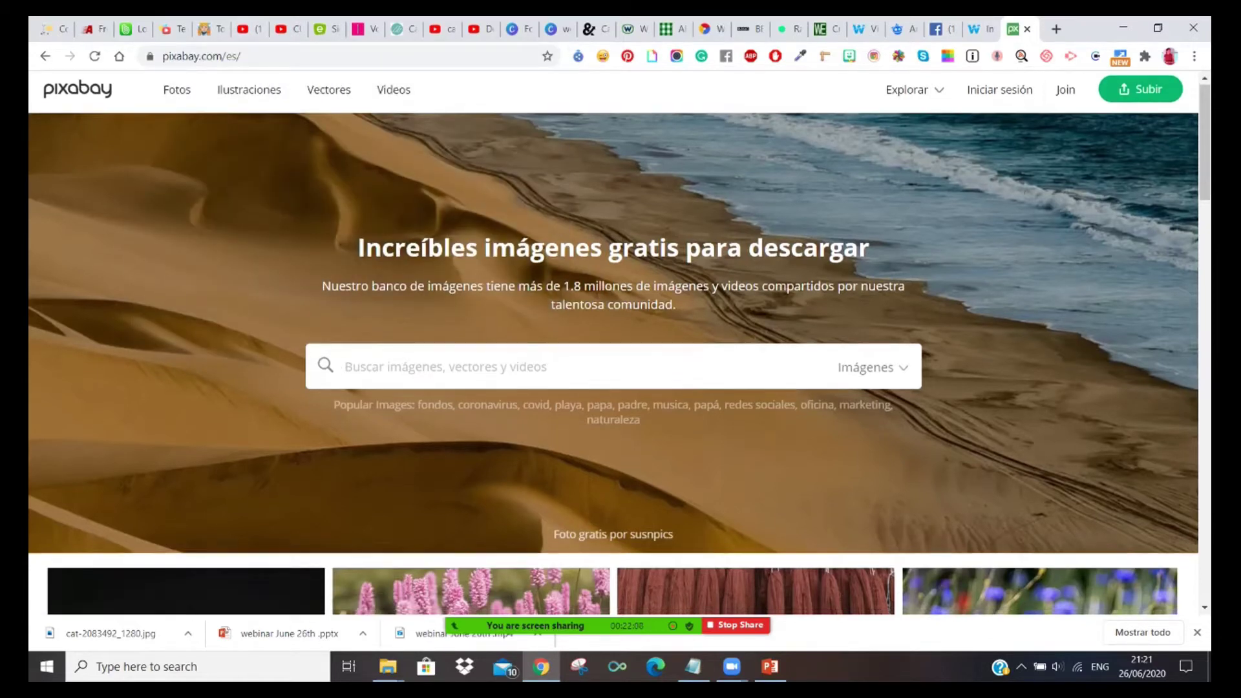
pyautogui.scroll(-3, 599, 410)
pyautogui.scroll(3, 598, 410)
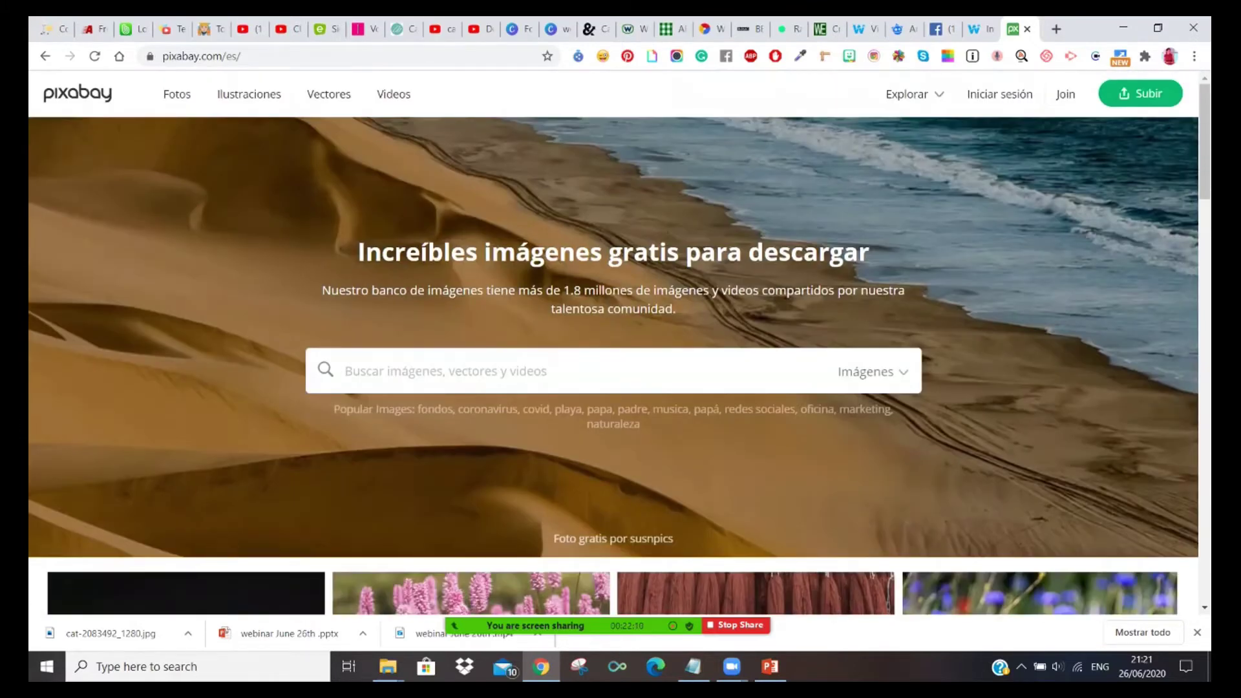
# Search Pixabay for 'animals' and preview a parrot photo.
pyautogui.write('anima')
pyautogui.press('BackSpace')
pyautogui.press('BackSpace')
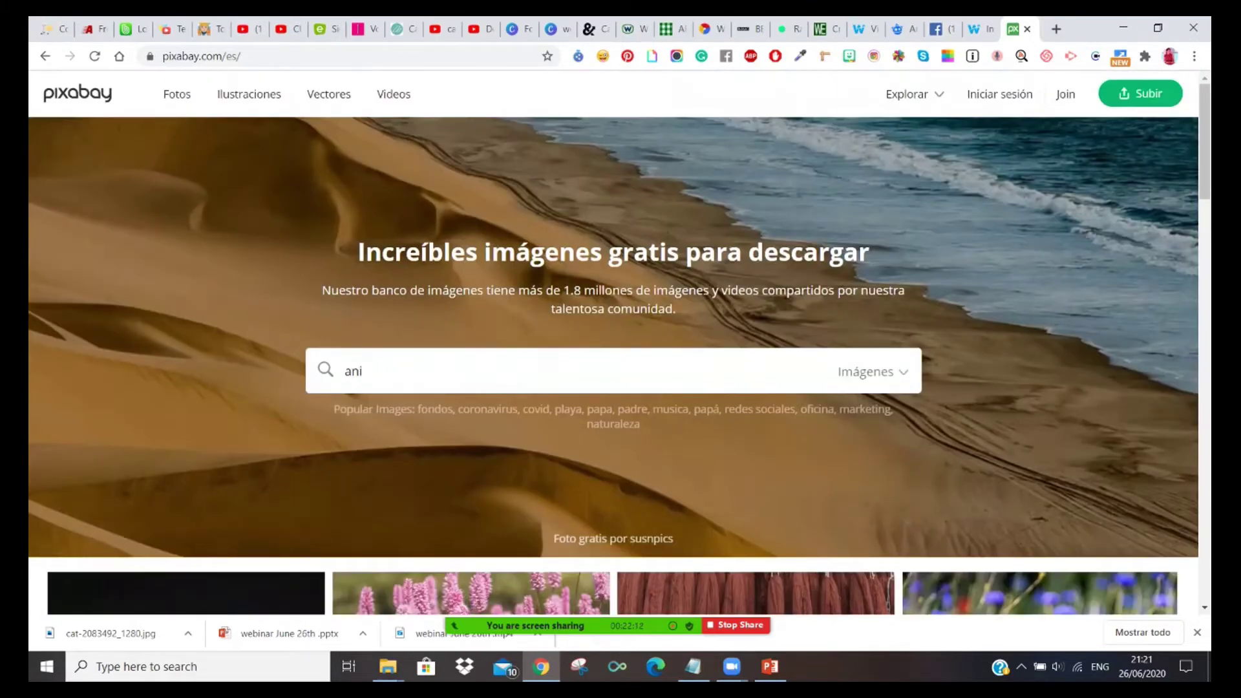
pyautogui.write('mals')
pyautogui.press('Return')
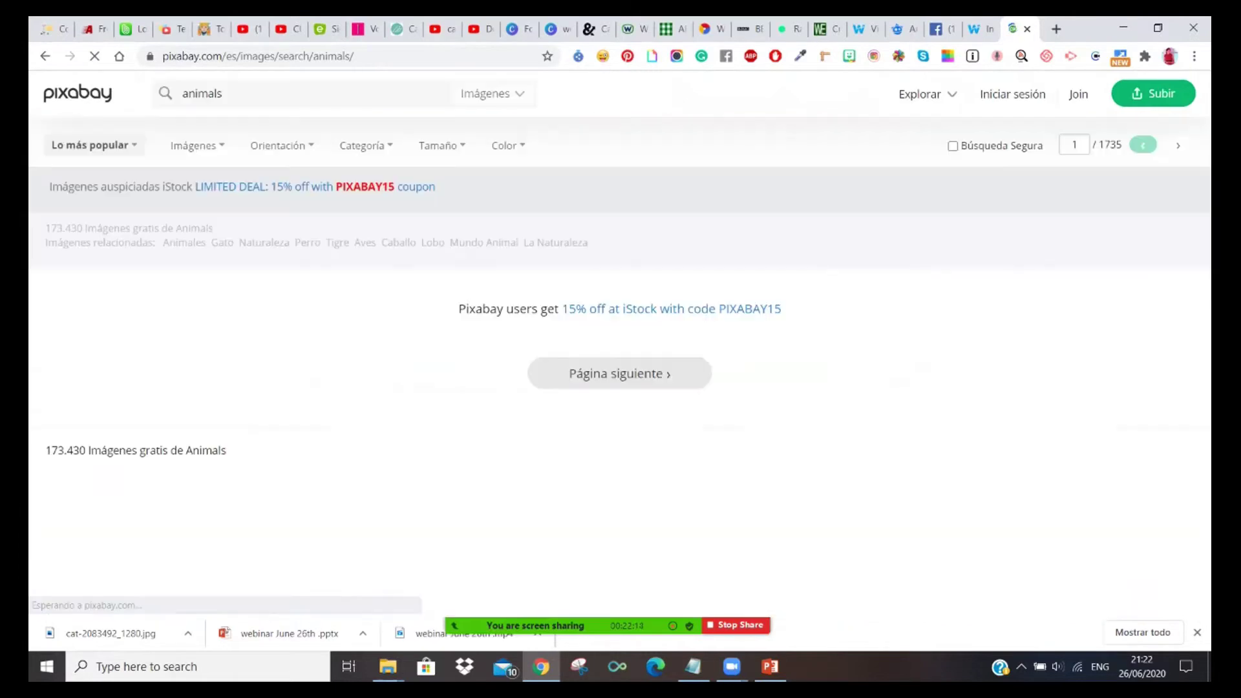
pyautogui.click(461, 486)
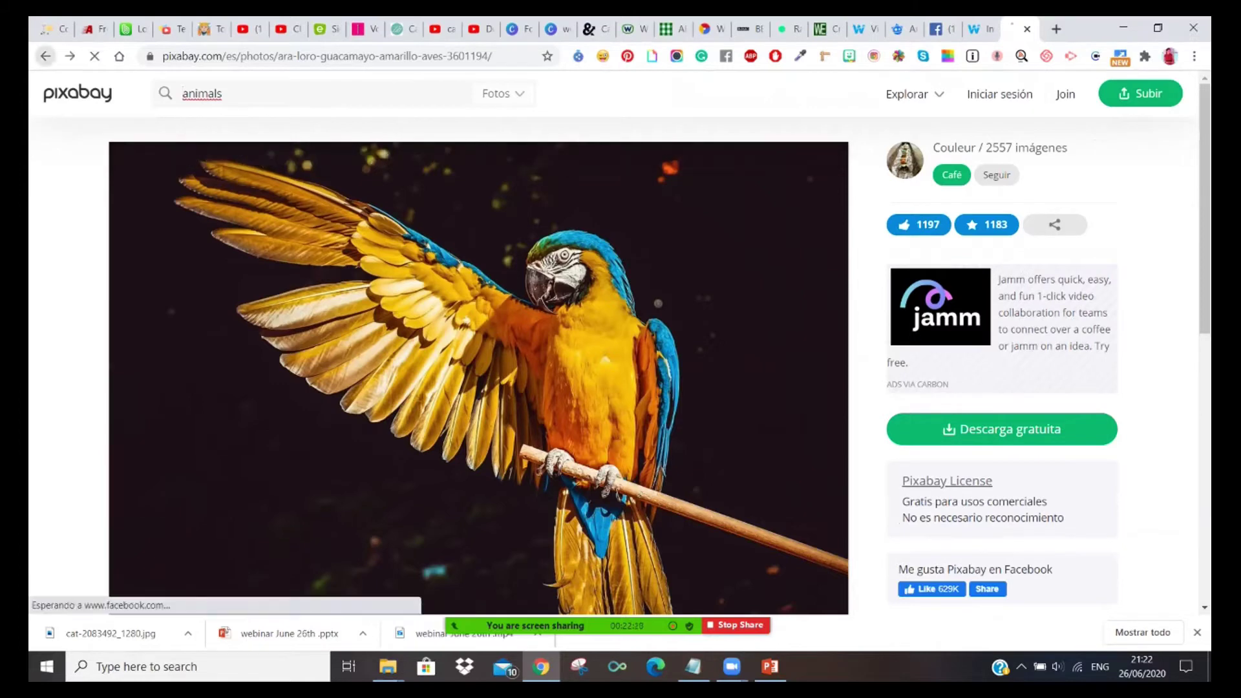
pyautogui.click(45, 55)
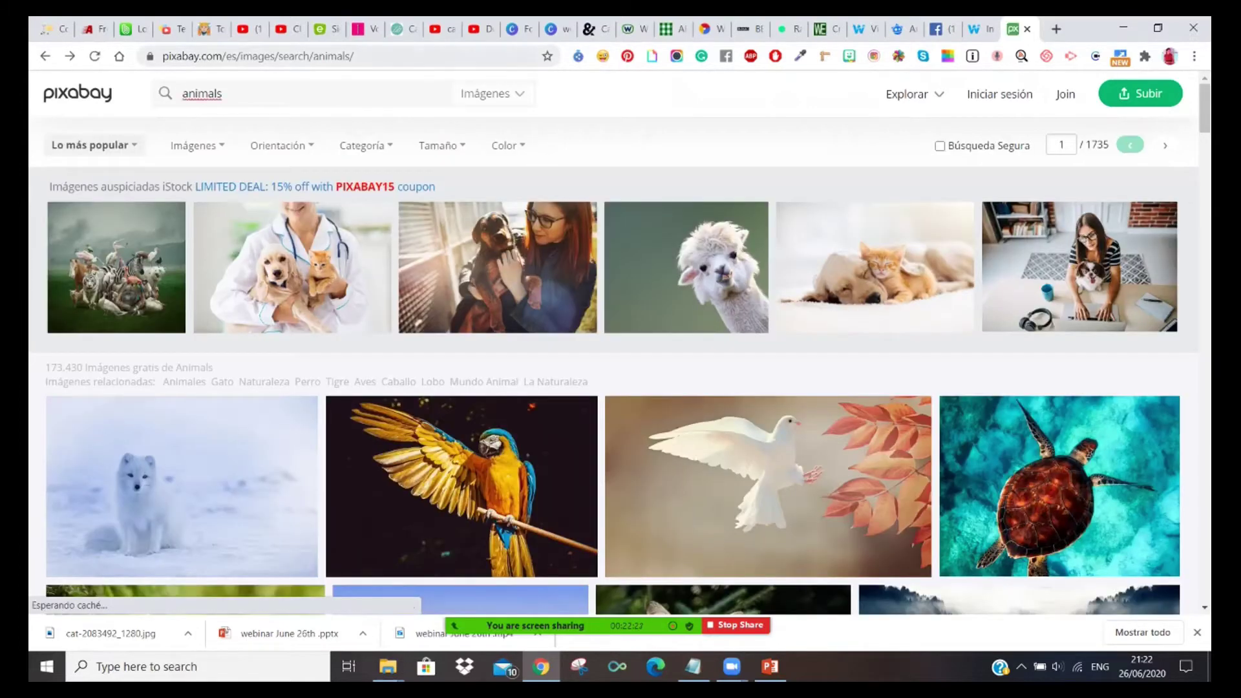
# Copy the animals results page address and go back to the Wakelet tab.
pyautogui.click(336, 57)
pyautogui.hotkey('ctrl', 'c')
pyautogui.rightClick(337, 57)
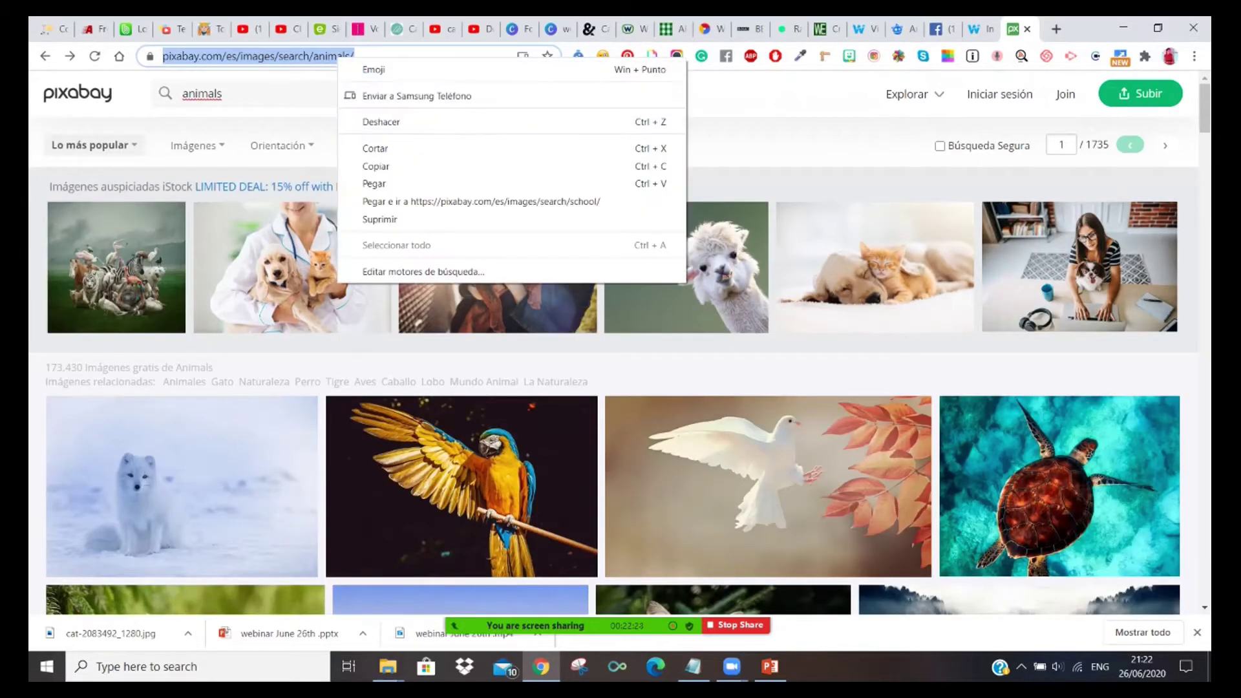
pyautogui.click(382, 166)
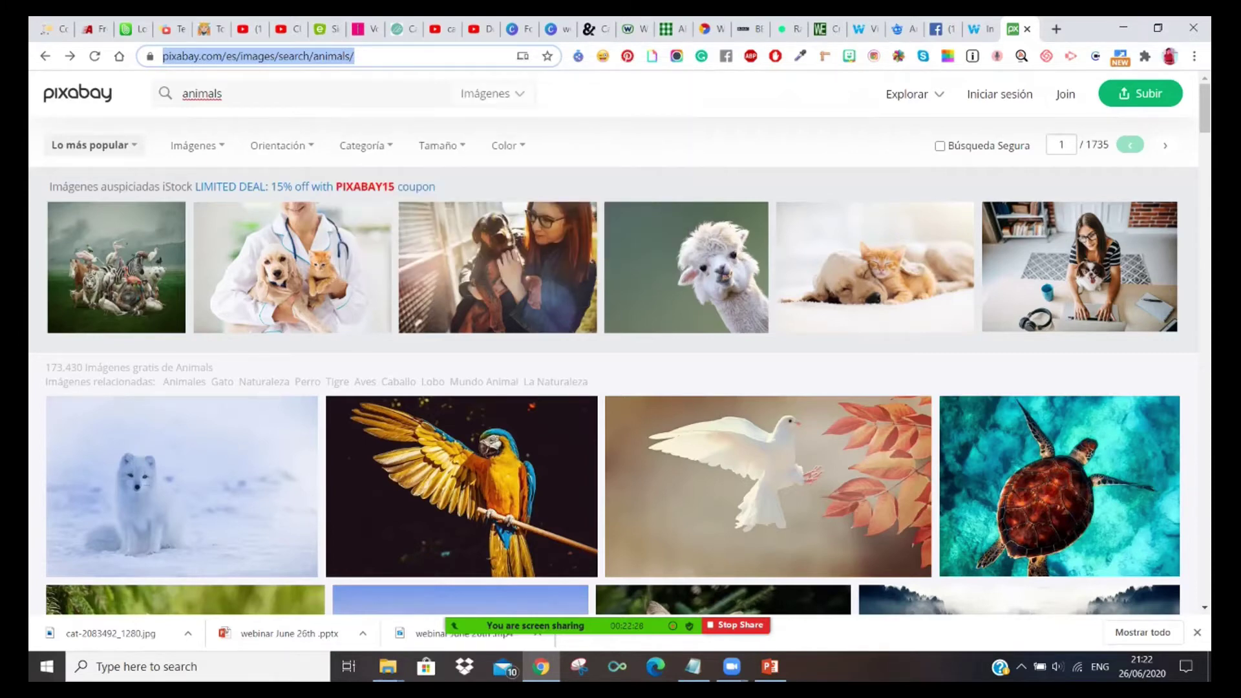
pyautogui.click(978, 28)
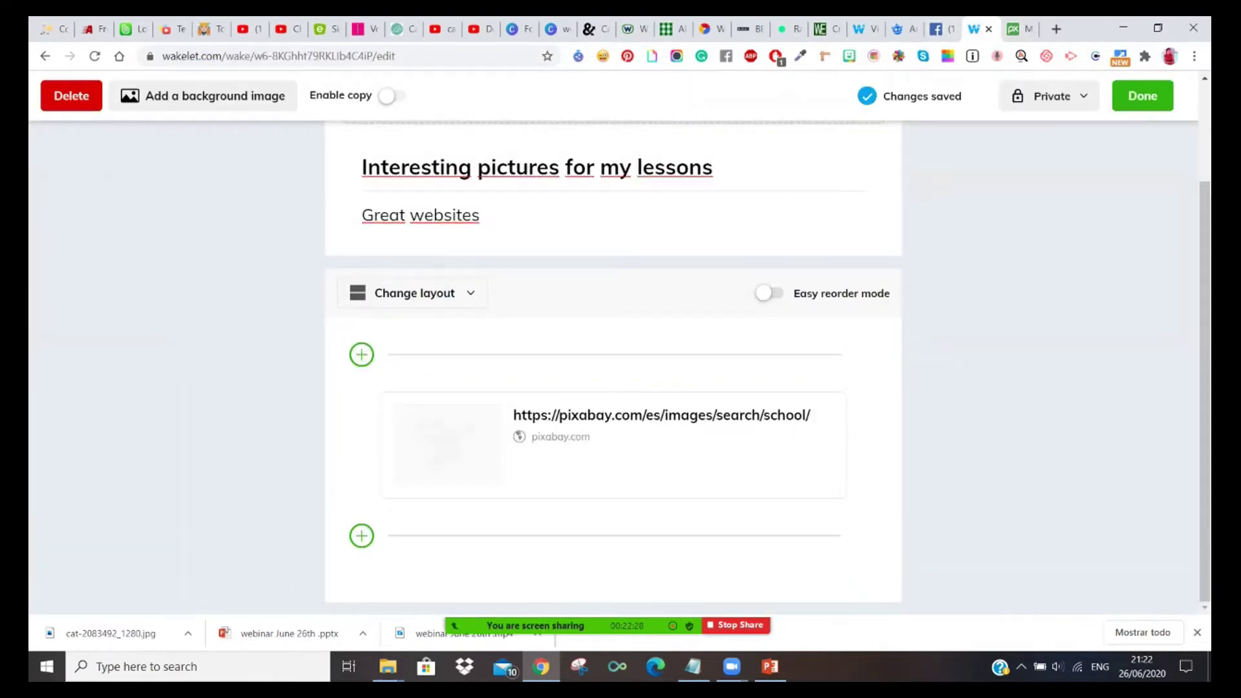
# Delete the school link card and paste the Pixabay animals search link in its place.
pyautogui.click(817, 421)
pyautogui.click(745, 388)
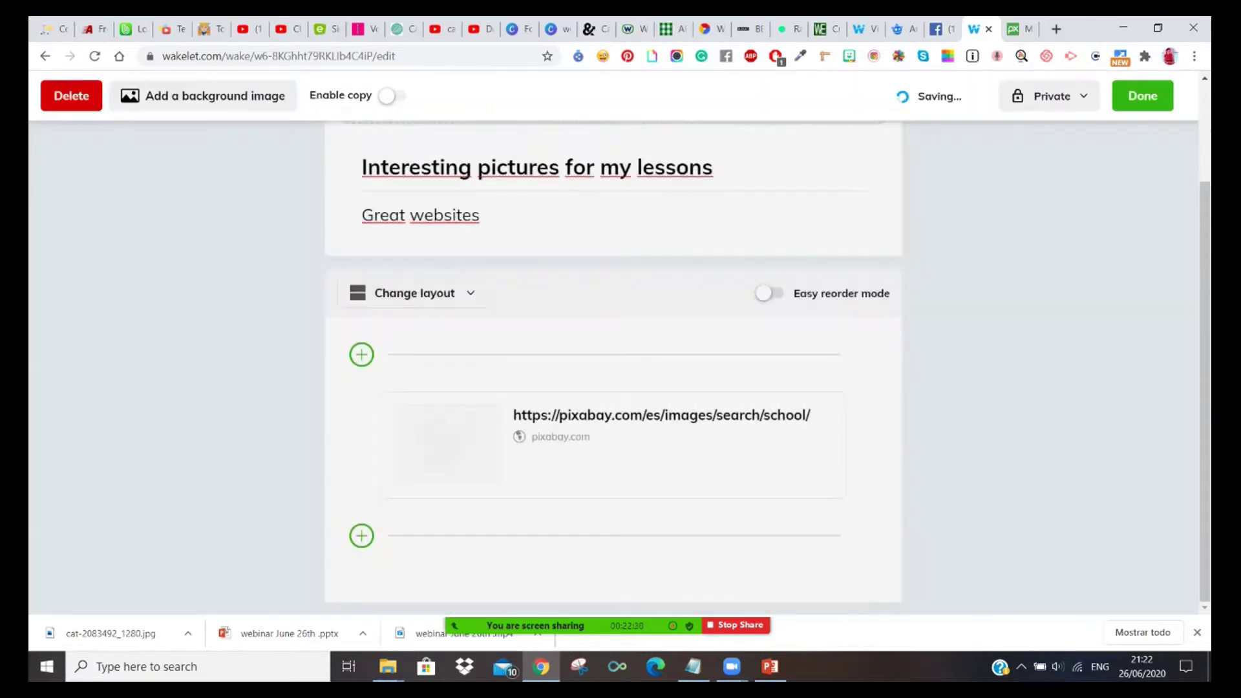
pyautogui.click(366, 432)
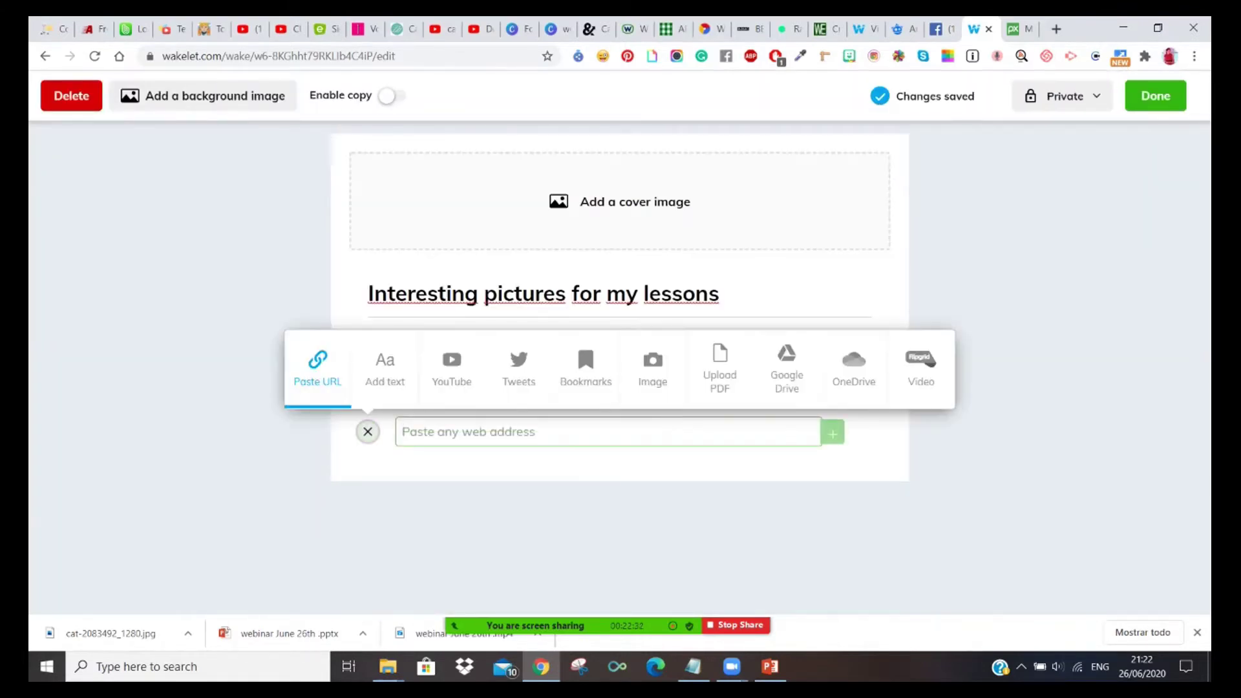
pyautogui.hotkey('ctrl', 'v')
pyautogui.press('Return')
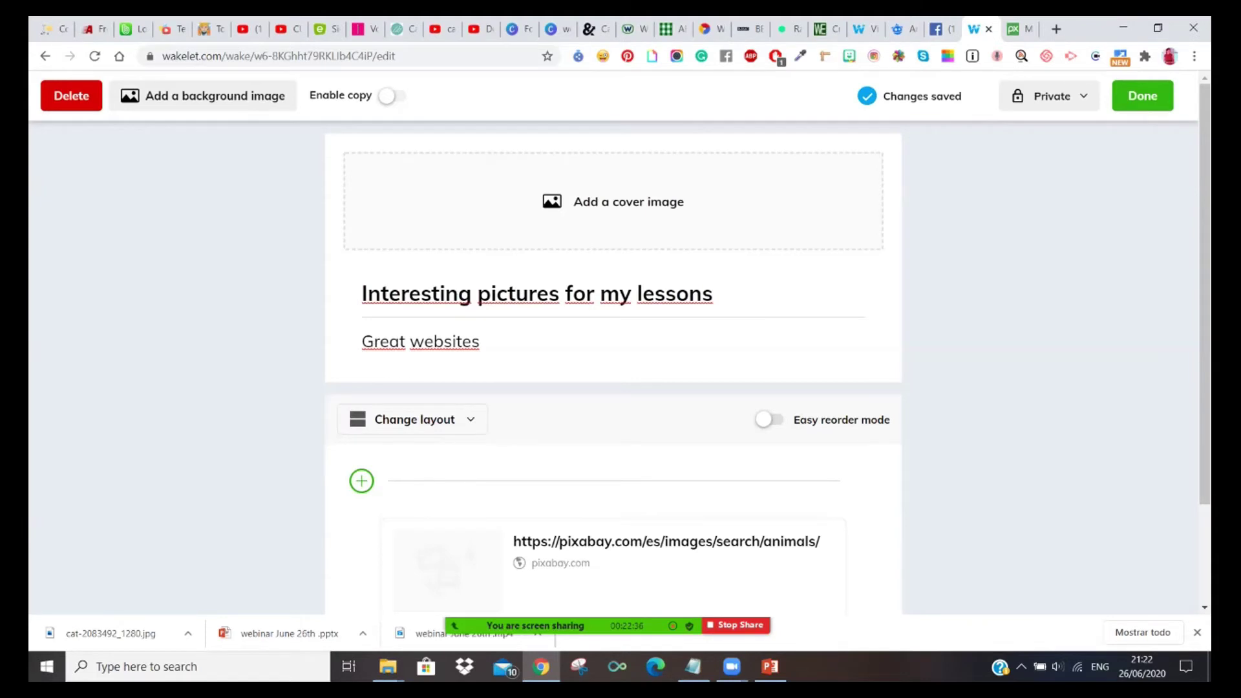
pyautogui.scroll(-2, 613, 362)
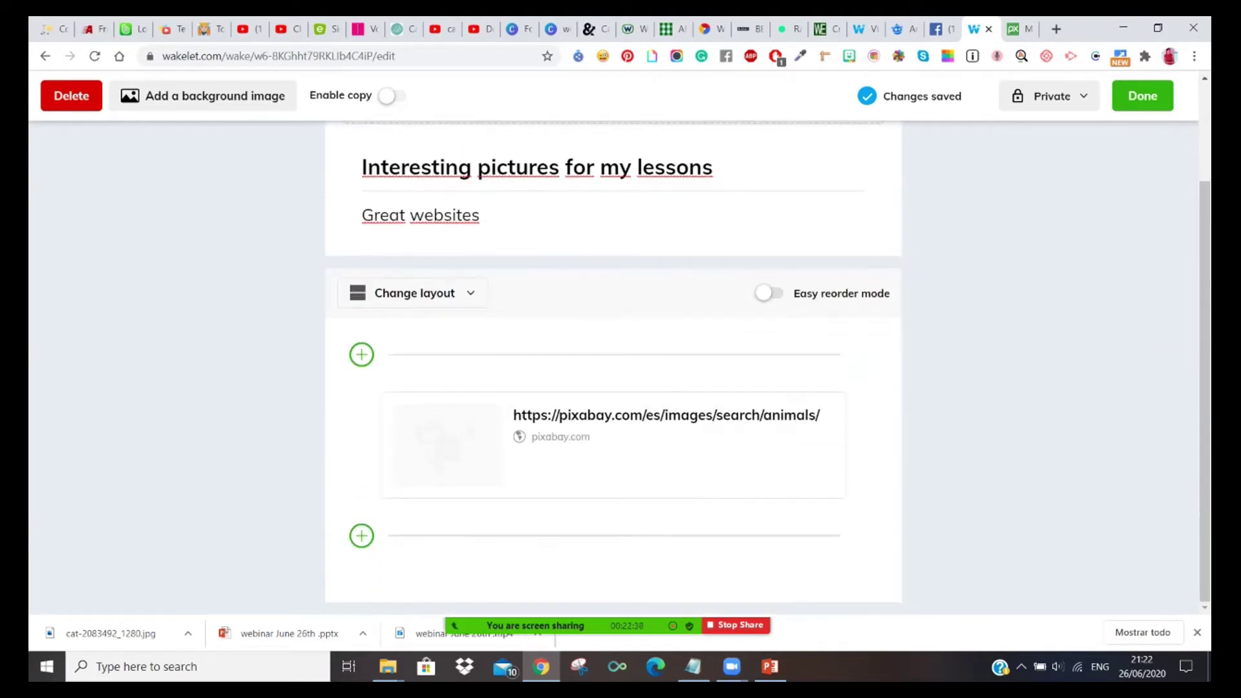
pyautogui.moveTo(613, 452)
# Open the previously visited Freepik search page.
pyautogui.click(1017, 29)
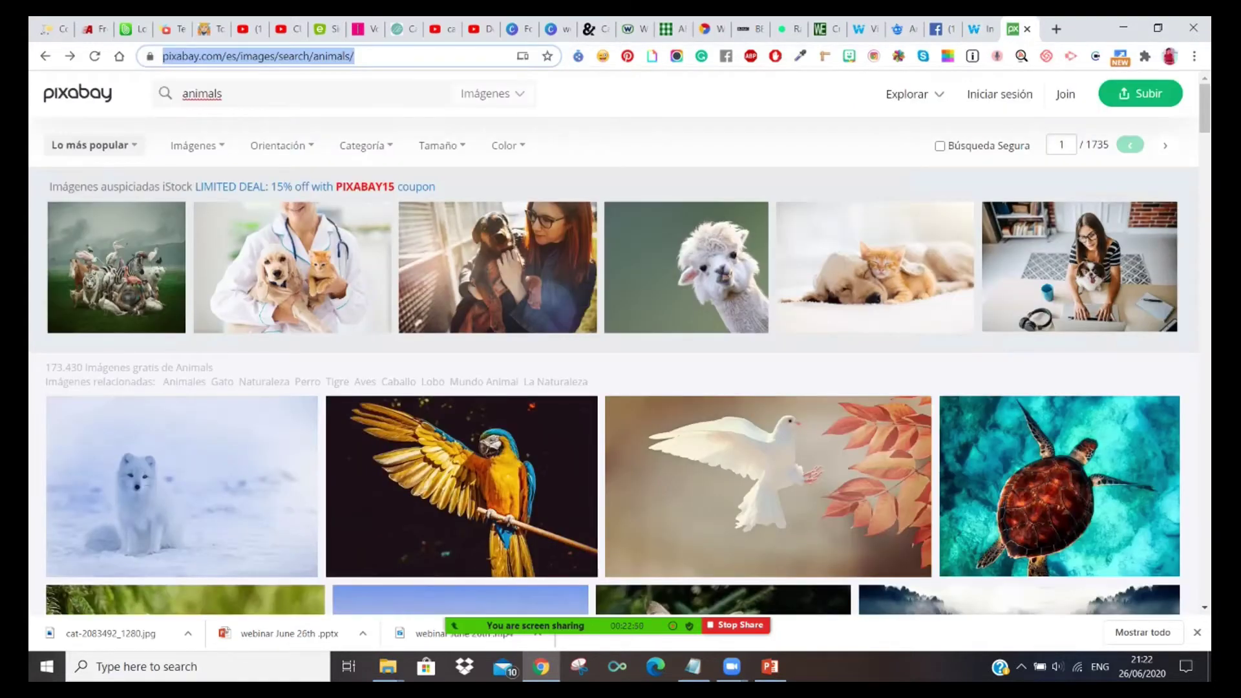
pyautogui.write('free')
pyautogui.press('Down')
pyautogui.press('Return')
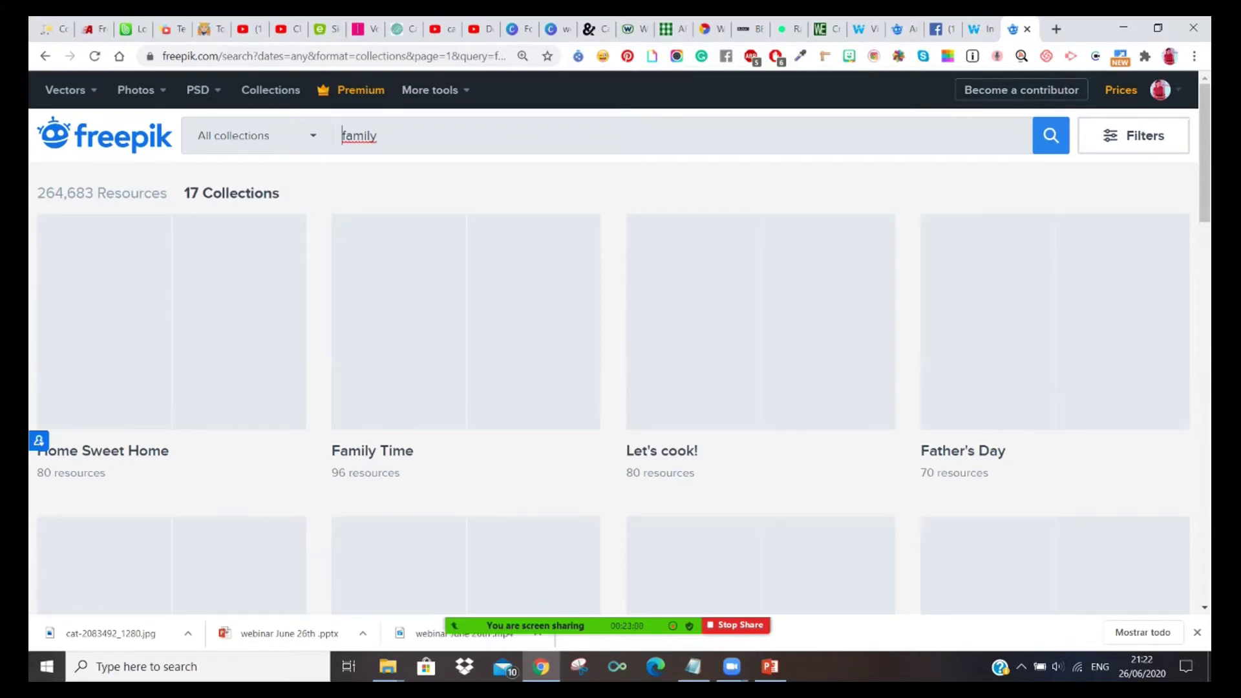
# Search Freepik resources for 'animals' instead of 'family'.
pyautogui.click(257, 135)
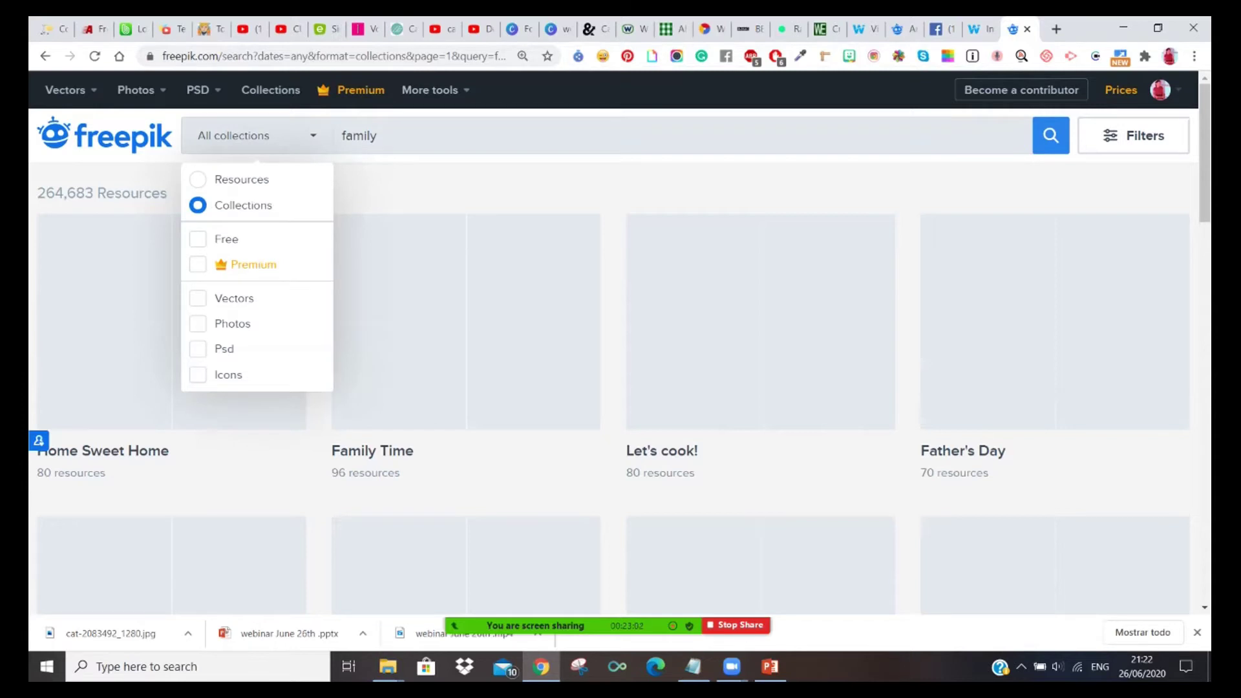
pyautogui.click(241, 180)
pyautogui.doubleClick(359, 136)
pyautogui.write('anims')
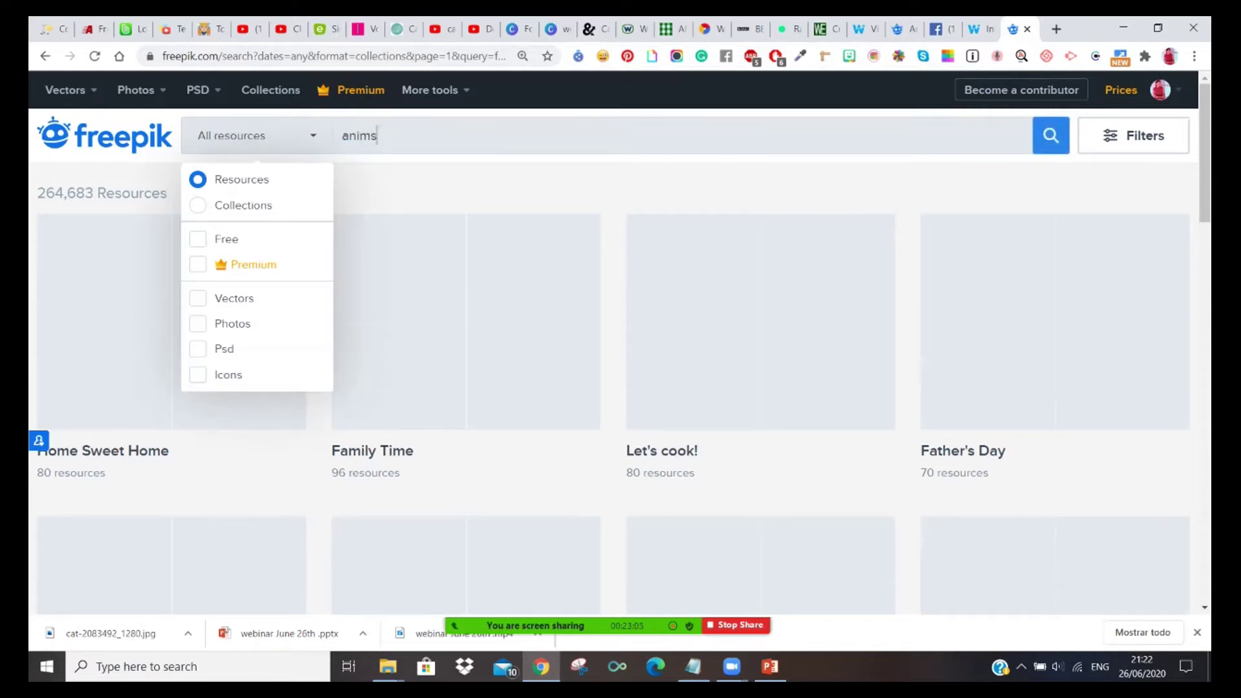
pyautogui.press('BackSpace')
pyautogui.write('als')
pyautogui.press('Return')
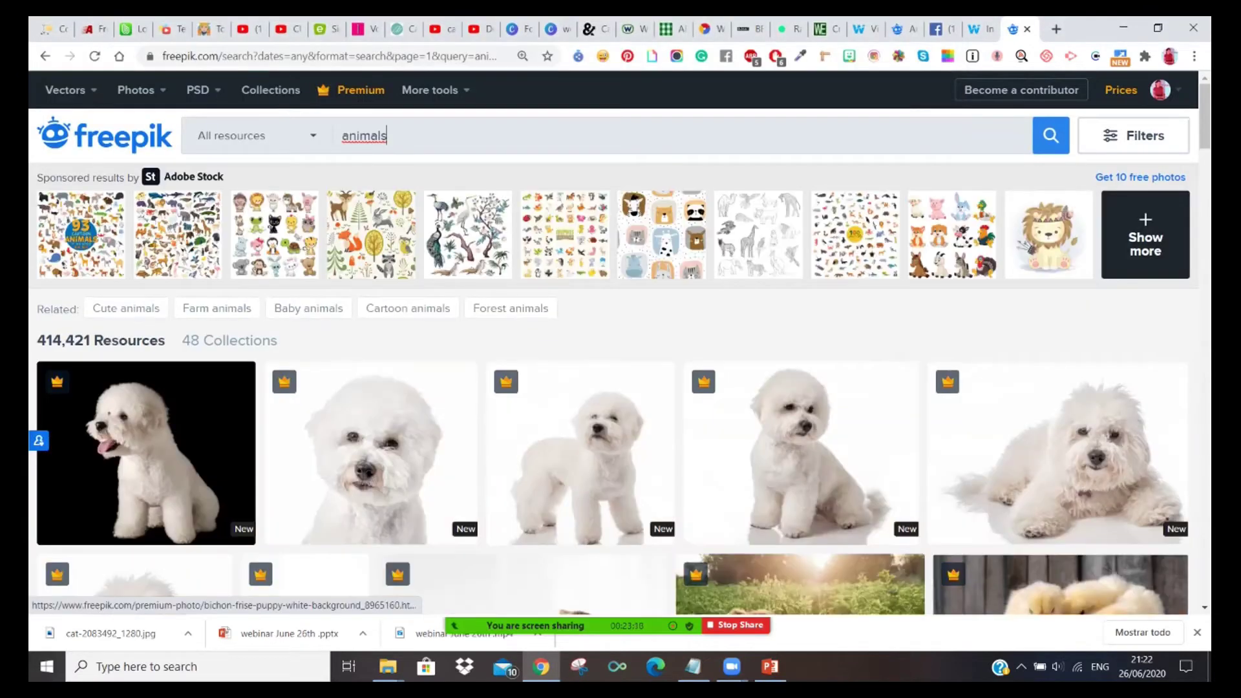
pyautogui.scroll(-7, 1061, 420)
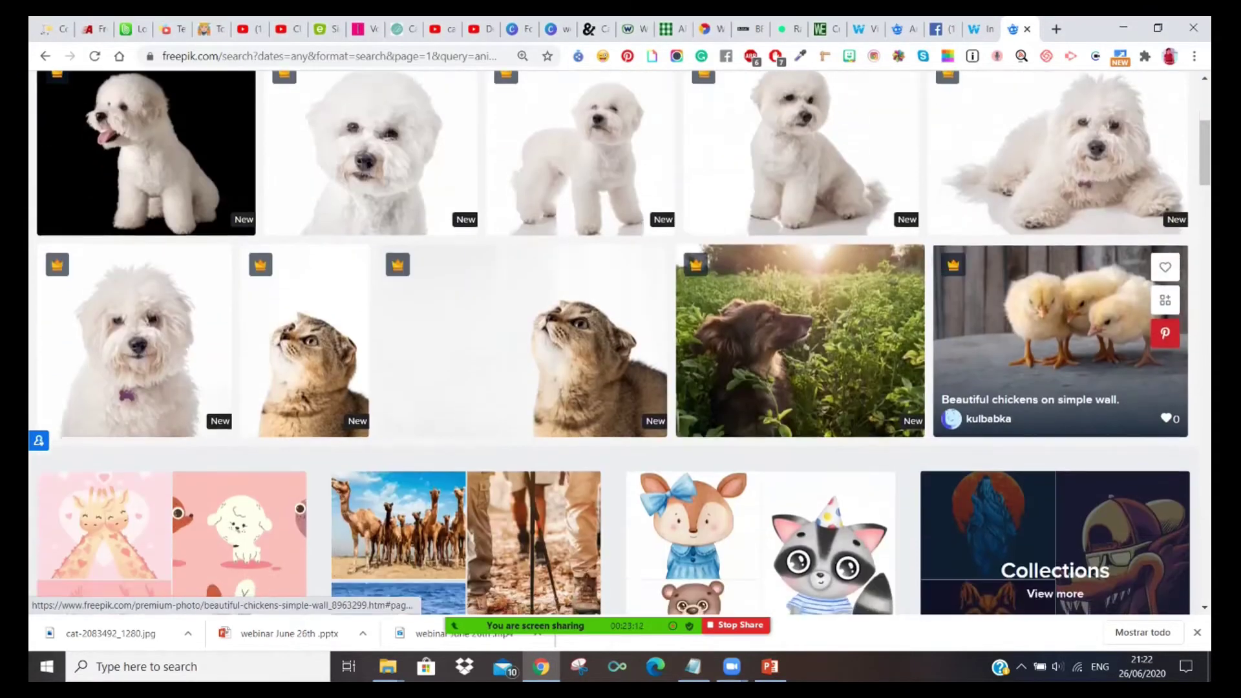
pyautogui.scroll(3, 647, 265)
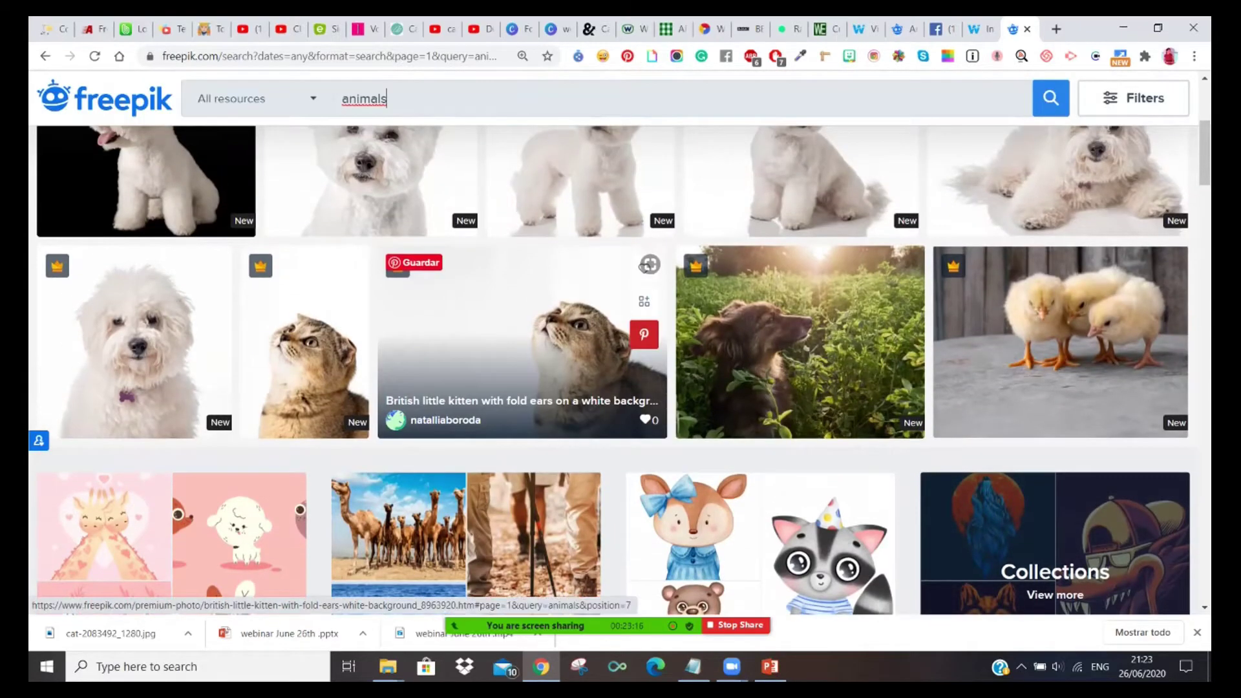
pyautogui.scroll(-3, 646, 265)
pyautogui.scroll(-5, 646, 388)
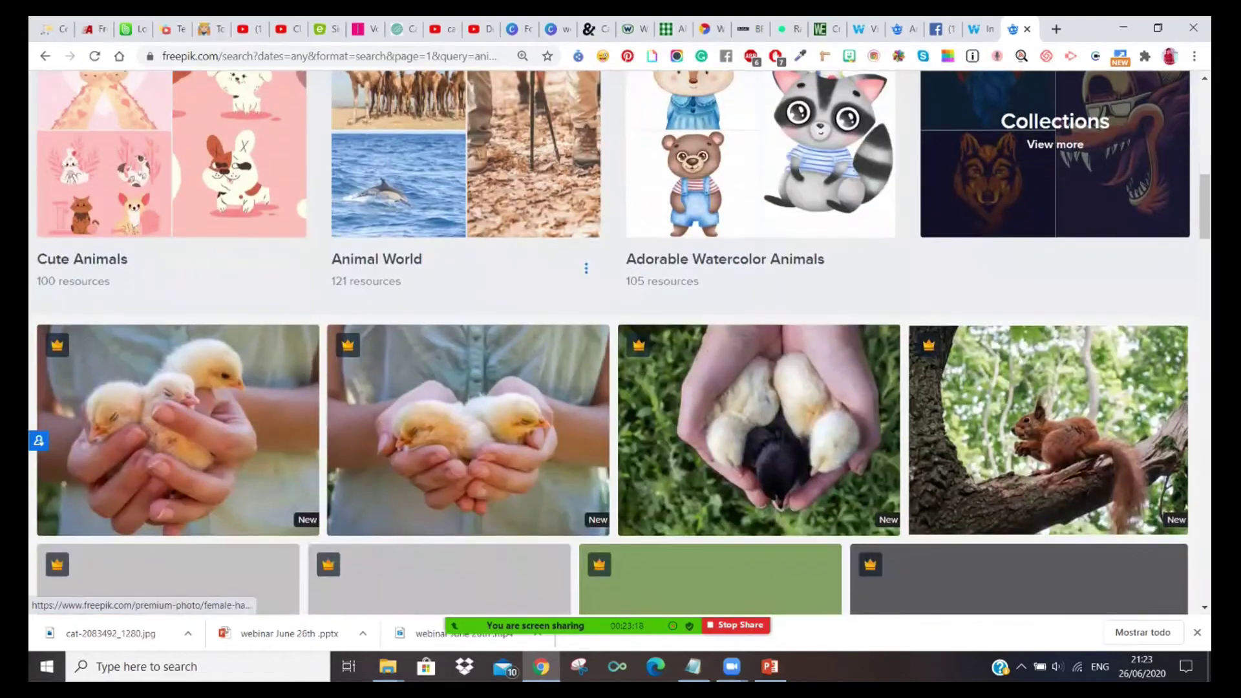
pyautogui.scroll(12, 414, 259)
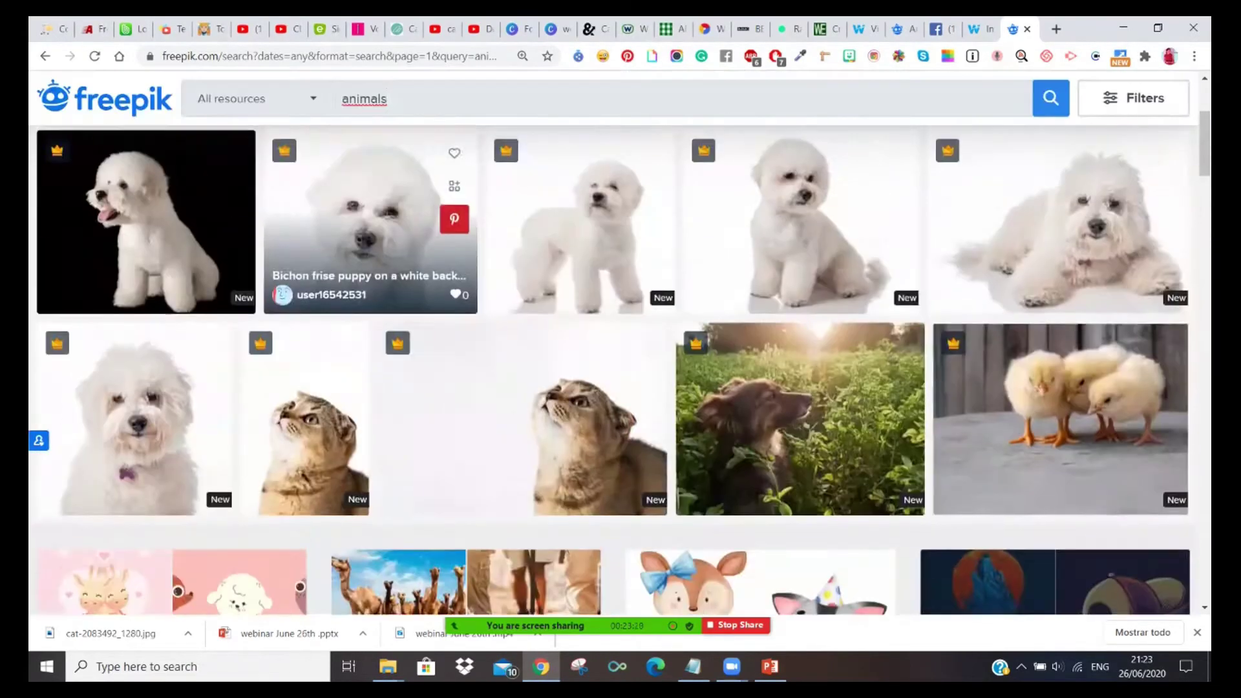
# Limit the animals results to free resources and browse them.
pyautogui.click(257, 135)
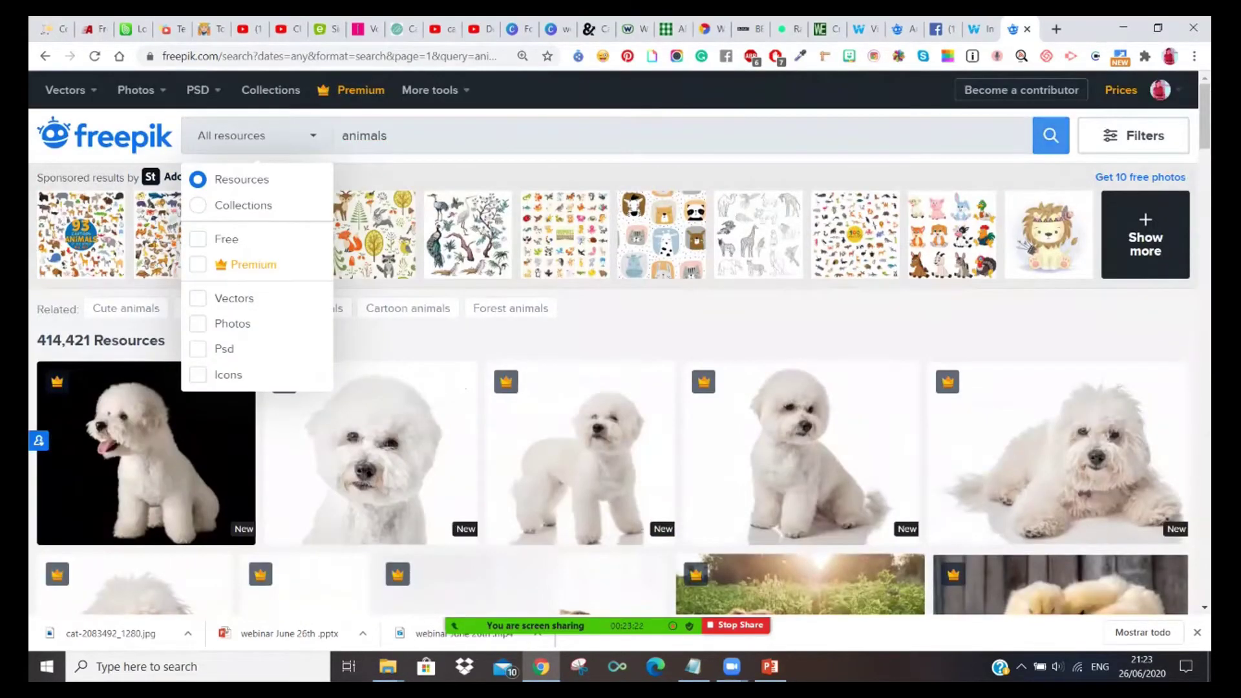
pyautogui.click(198, 239)
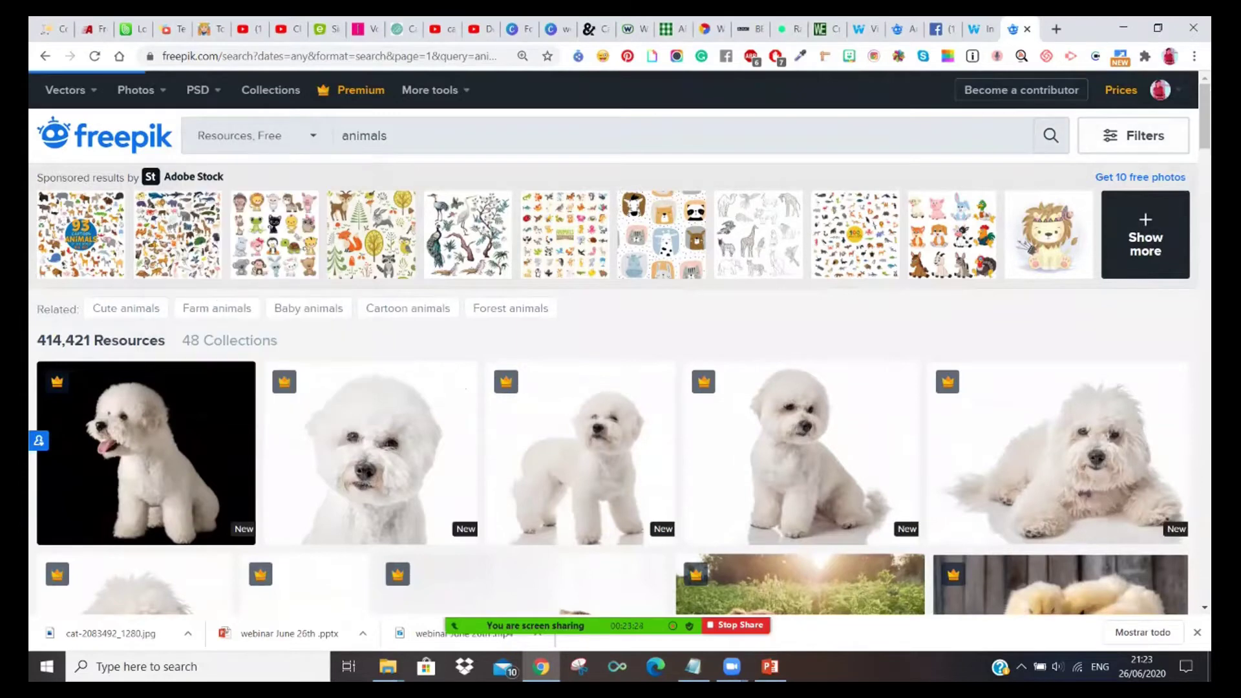
pyautogui.scroll(-3, 612, 356)
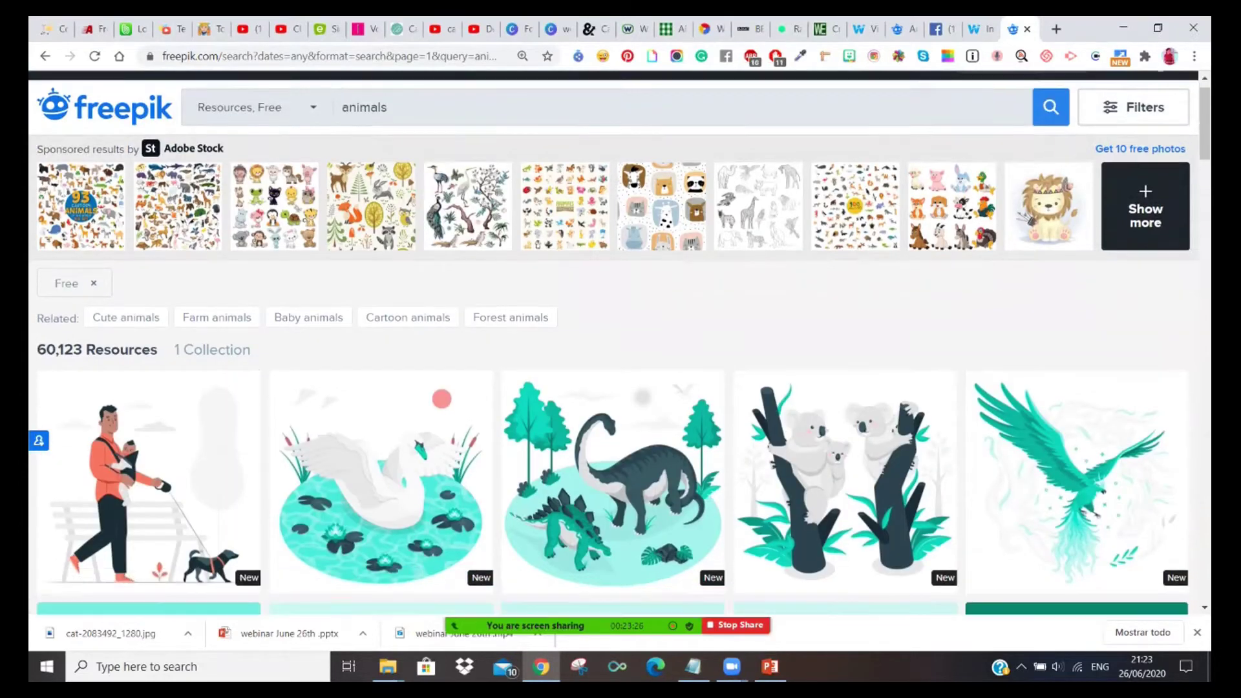
pyautogui.scroll(-10, 613, 356)
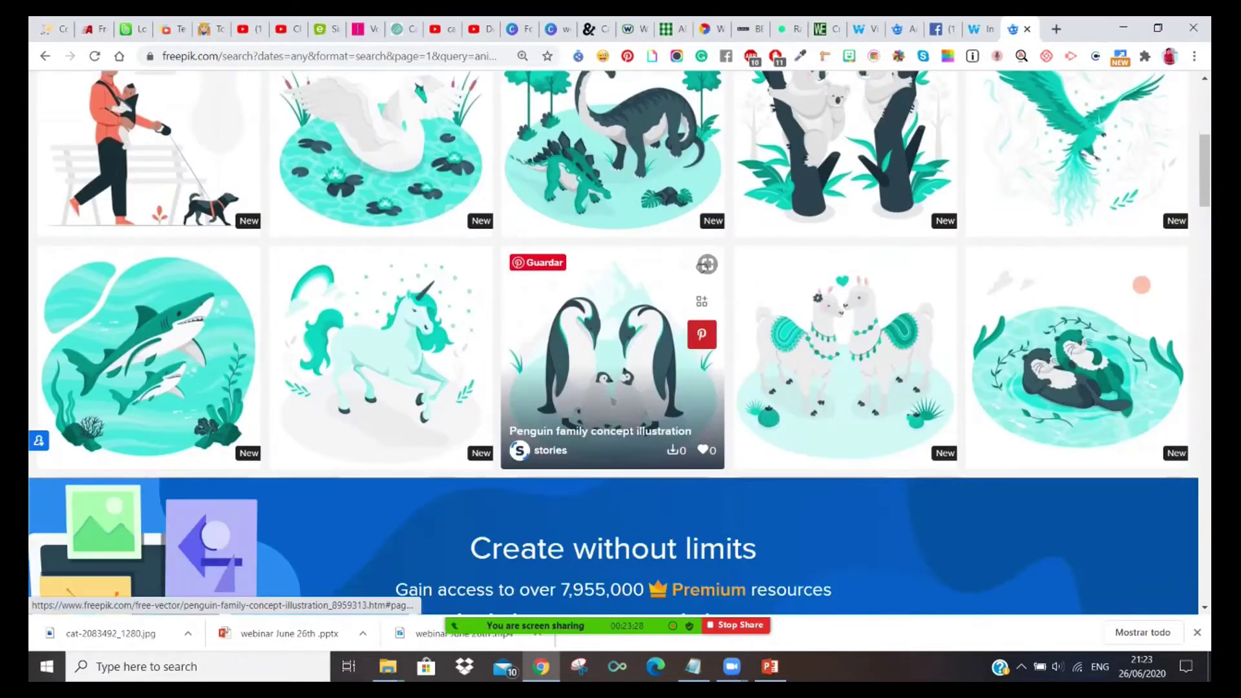
pyautogui.scroll(-3, 613, 356)
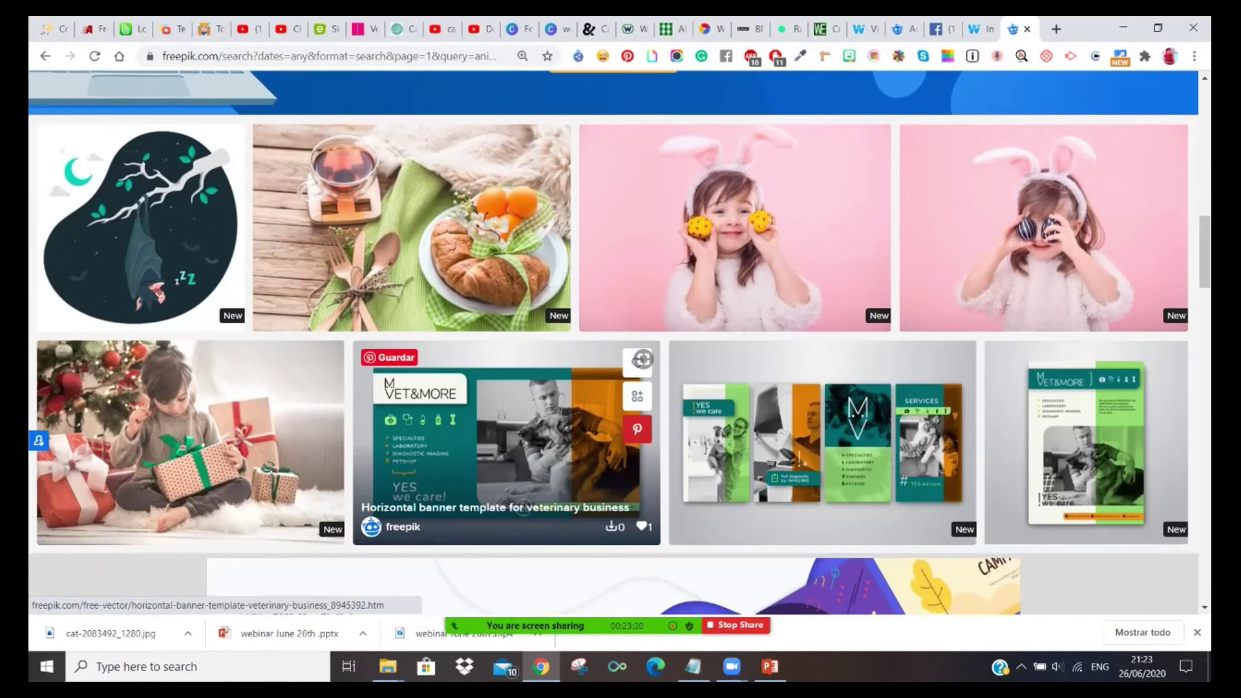
pyautogui.scroll(-5, 613, 355)
pyautogui.scroll(20, 613, 356)
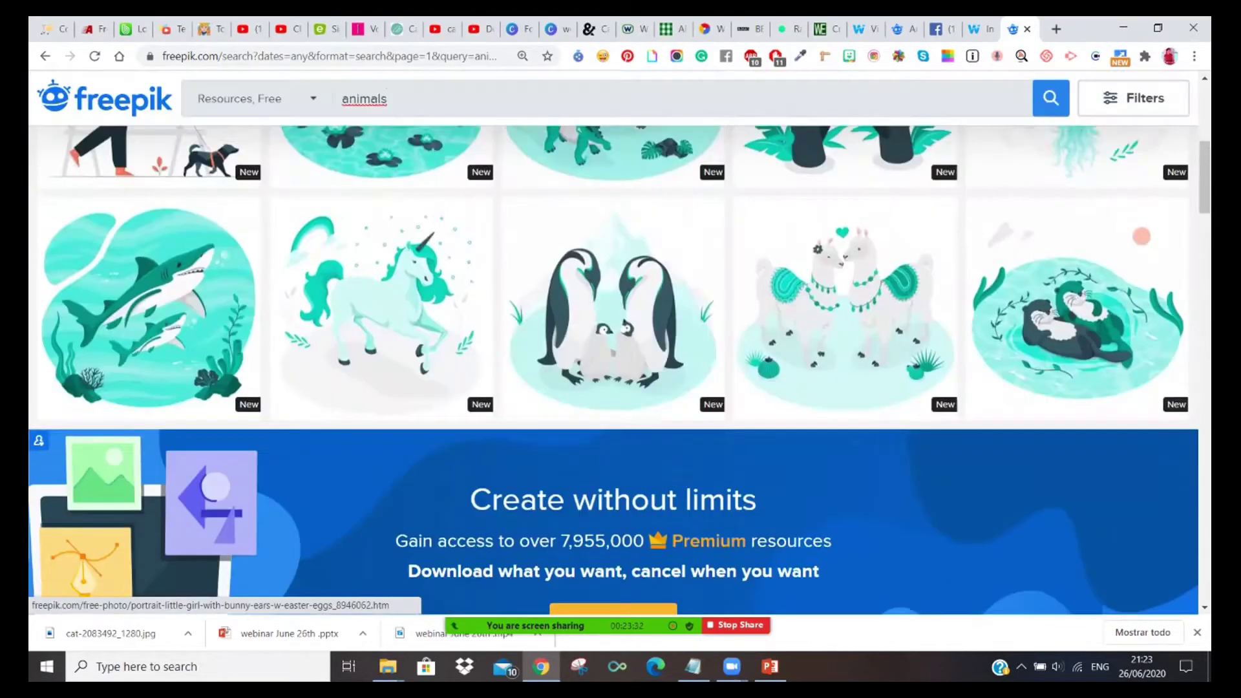
pyautogui.scroll(2, 613, 562)
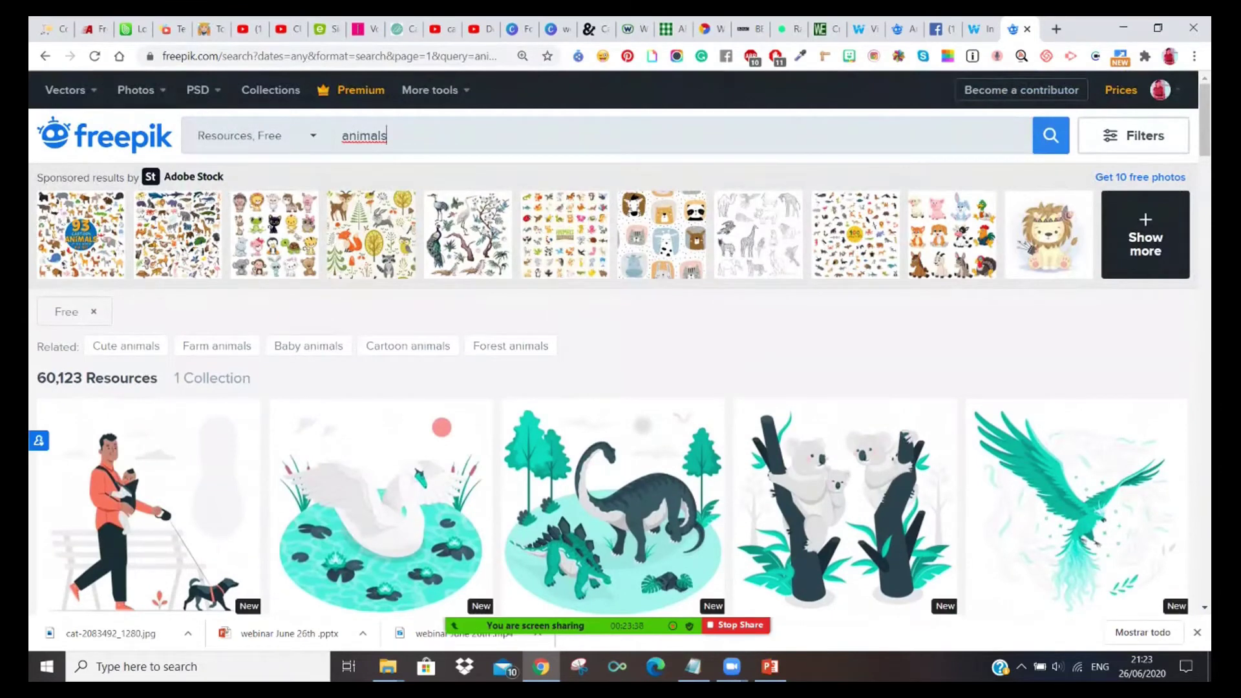
# Copy the Freepik free animals search address and paste it as a new Wakelet card.
pyautogui.hotkey('ctrl', 'l')
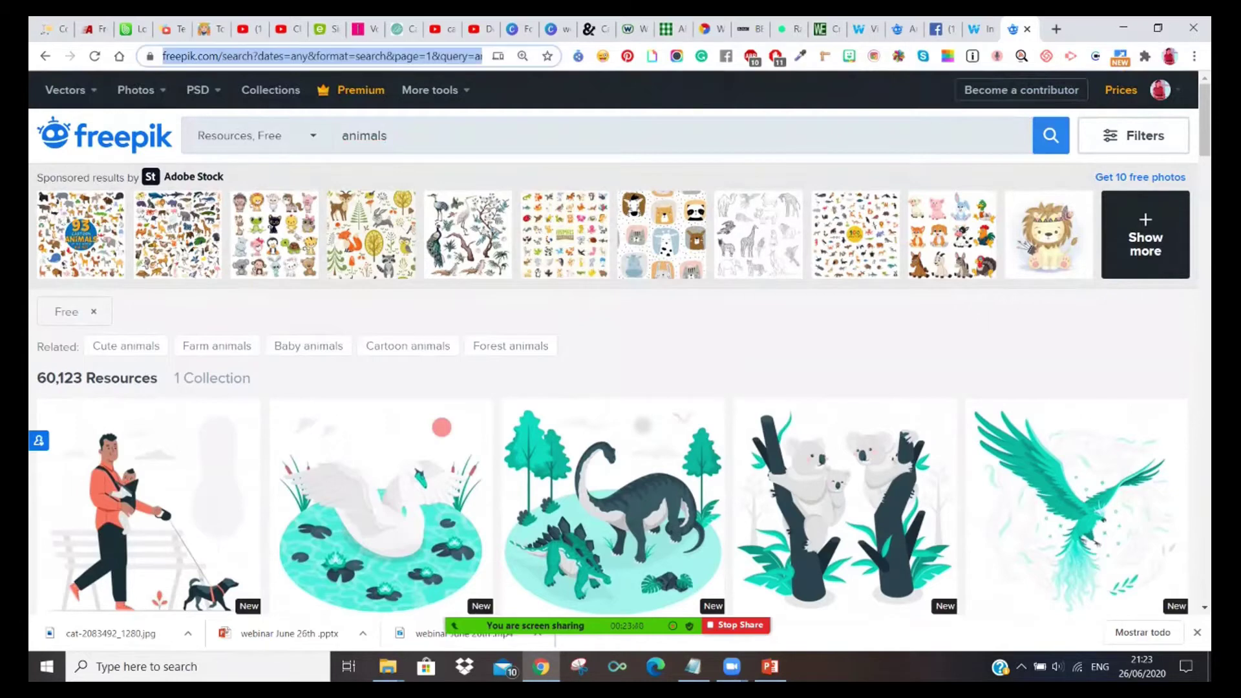
pyautogui.rightClick(424, 56)
pyautogui.click(463, 165)
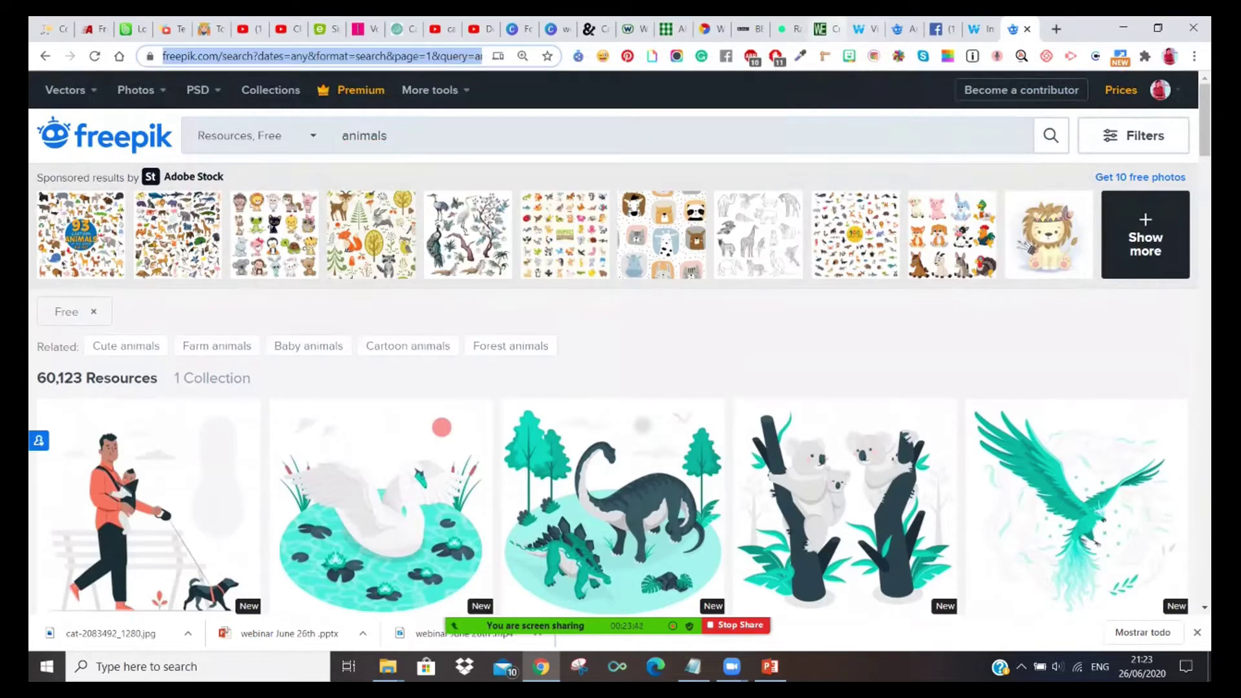
pyautogui.click(981, 29)
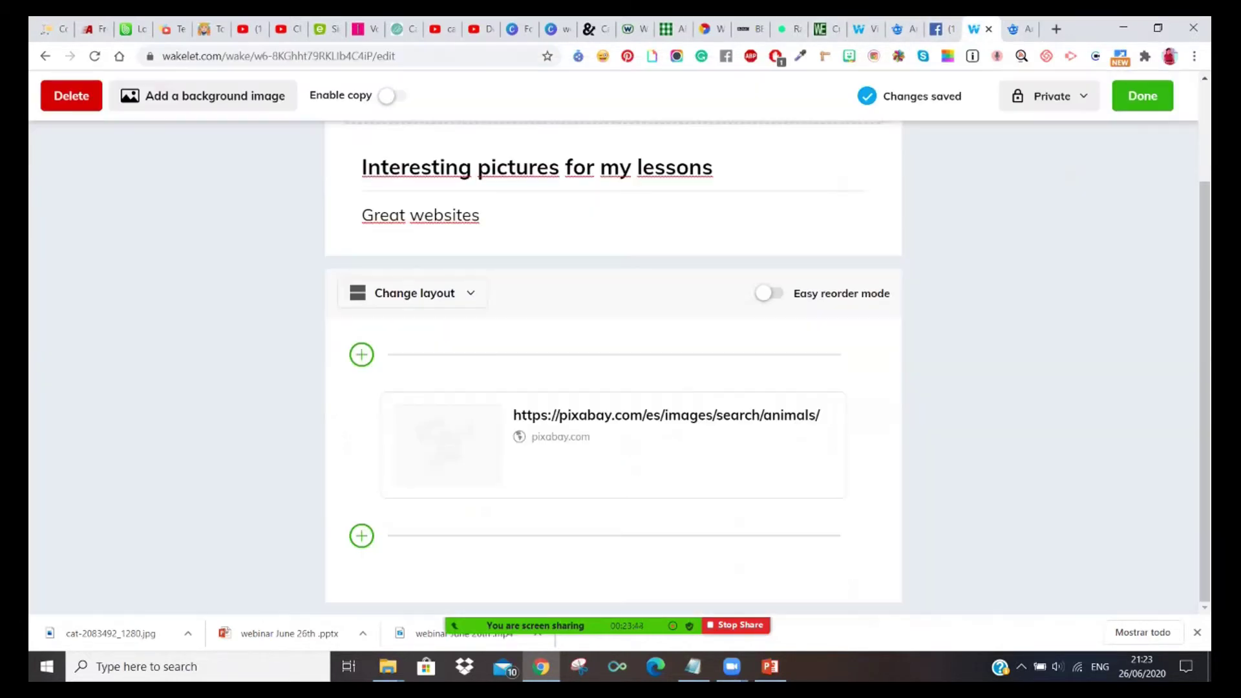
pyautogui.click(361, 354)
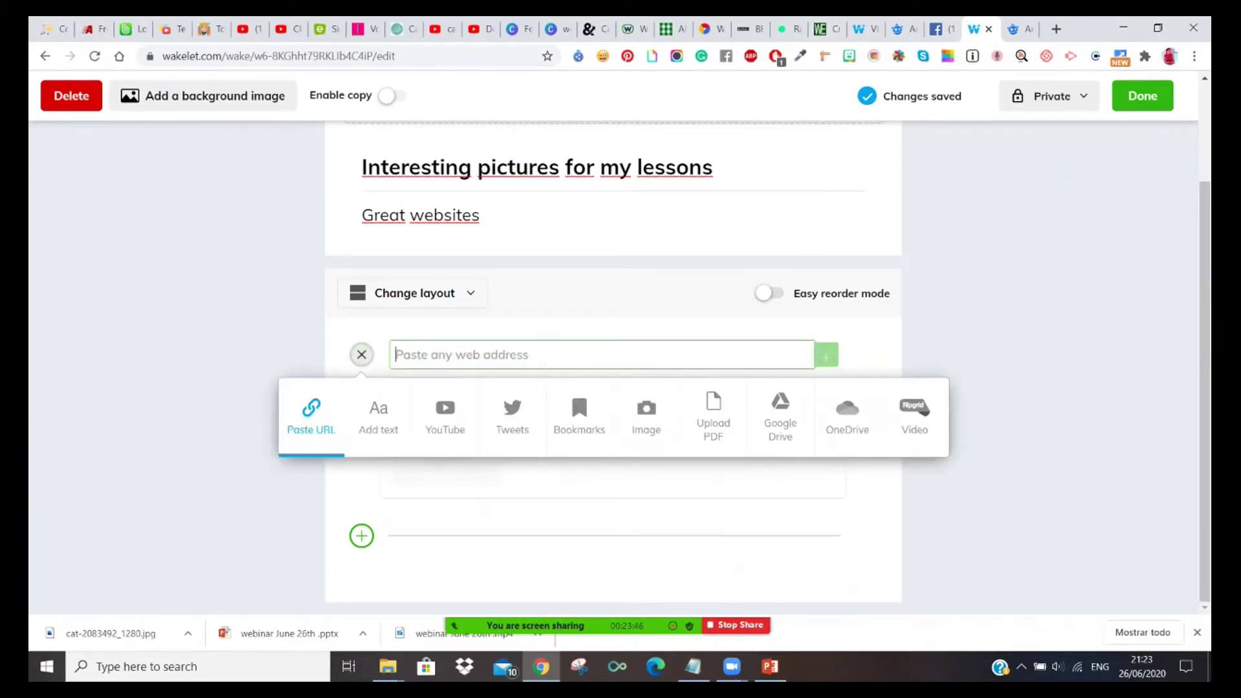
pyautogui.hotkey('ctrl', 'v')
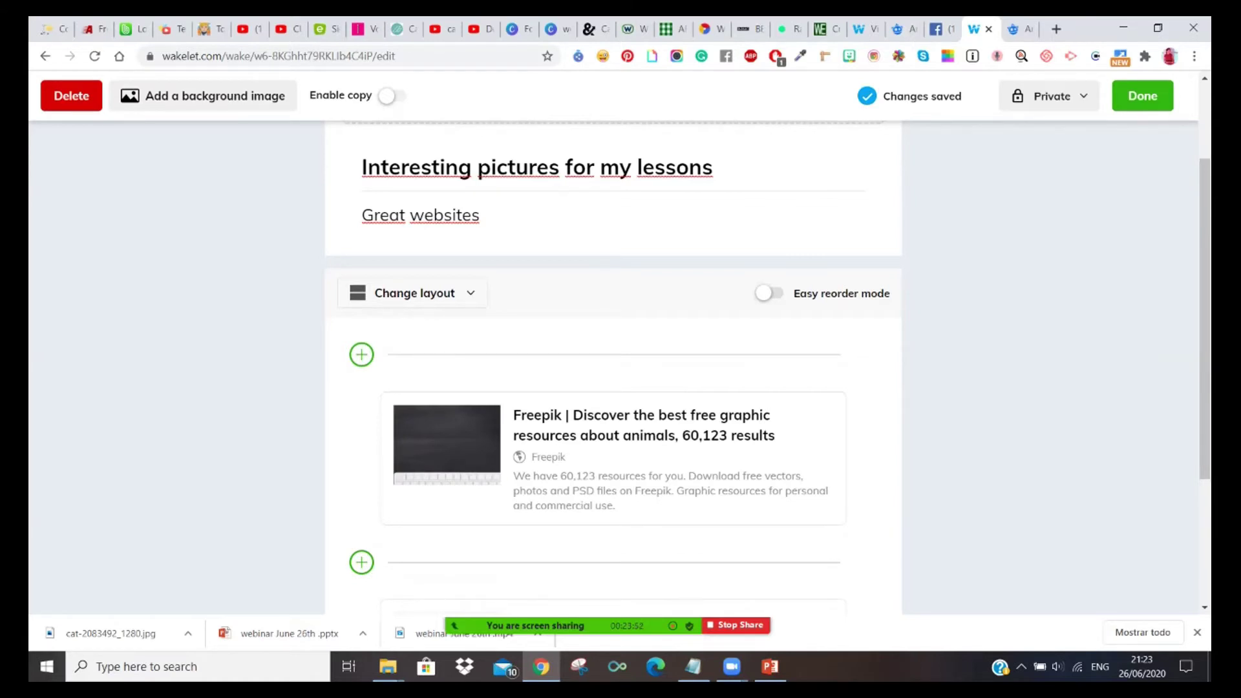
pyautogui.scroll(-2, 614, 362)
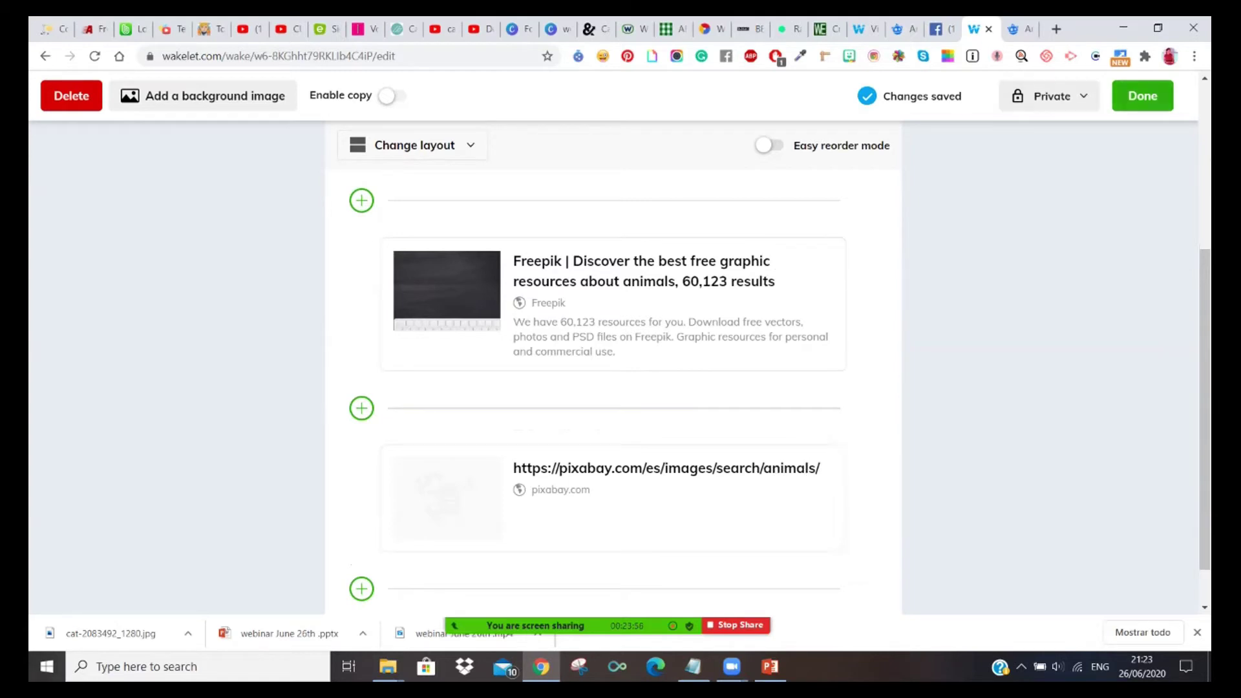
# Finish editing 'Interesting pictures for my lessons' and change its visibility to Public.
pyautogui.click(1138, 97)
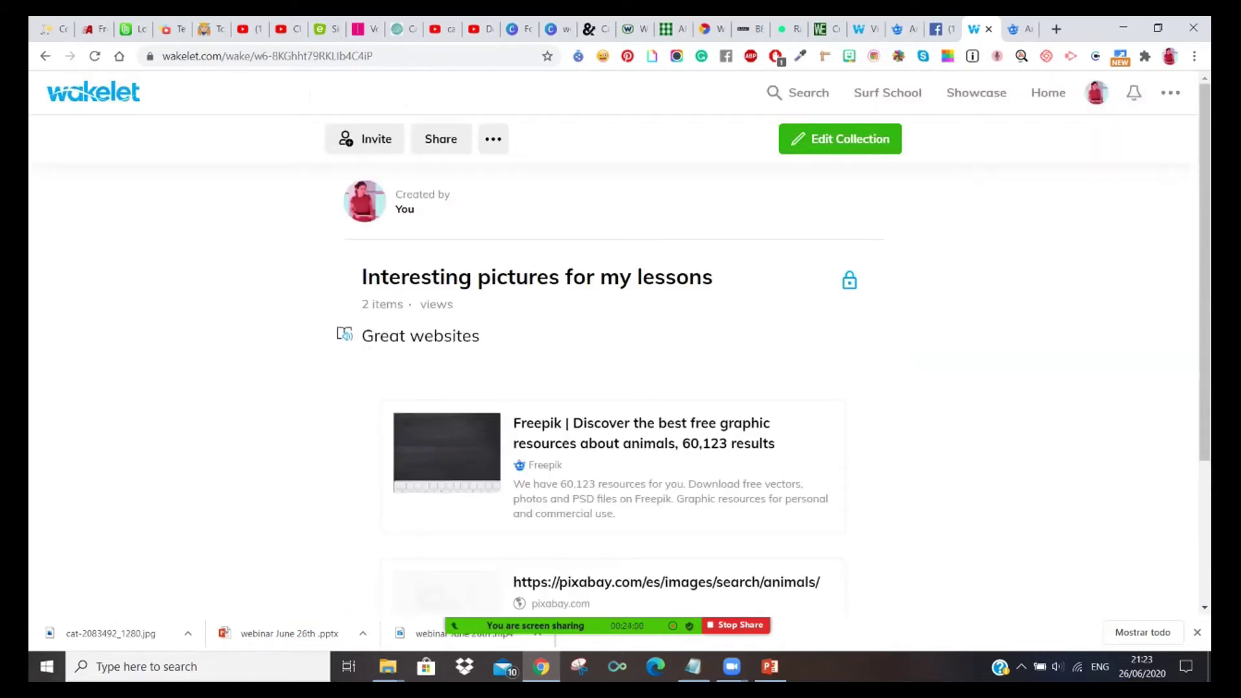
pyautogui.scroll(-3, 614, 350)
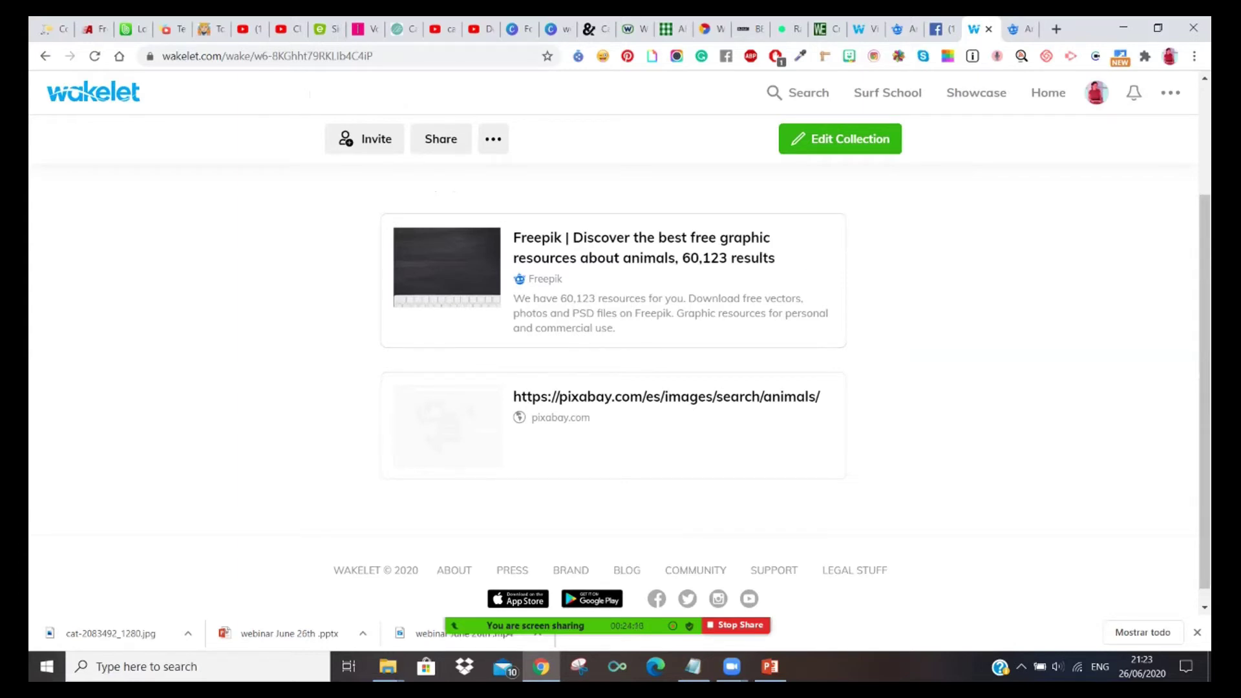
pyautogui.scroll(3, 614, 350)
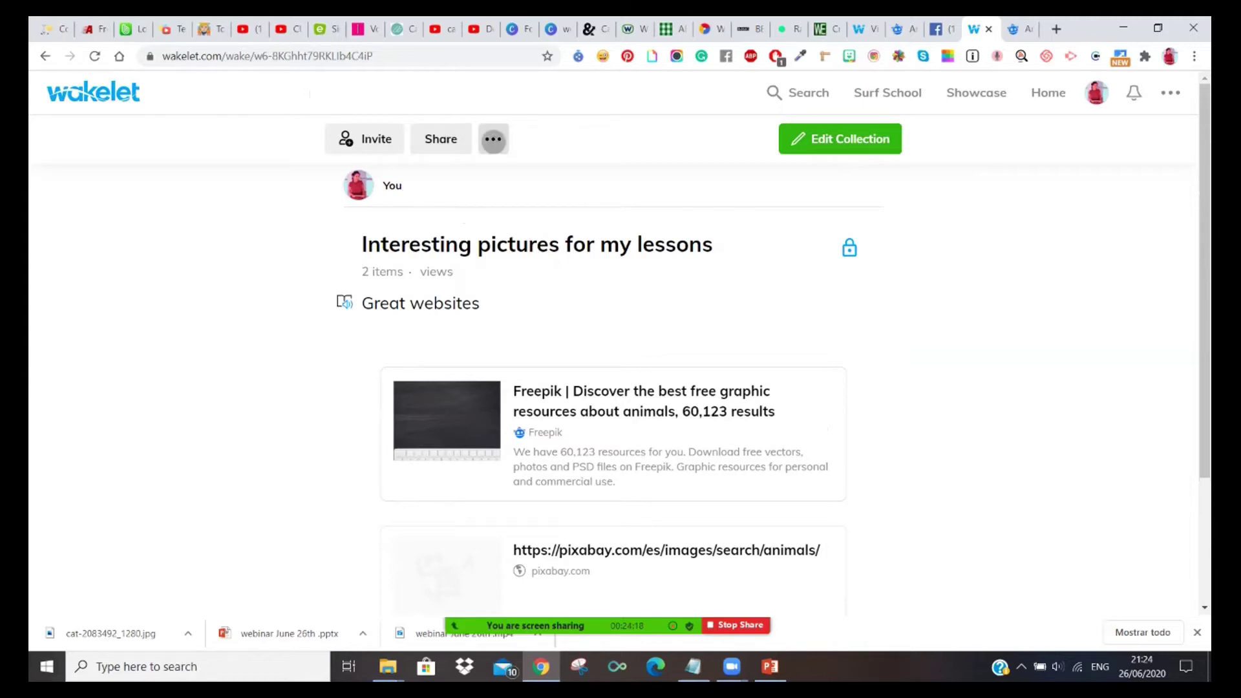
pyautogui.click(494, 139)
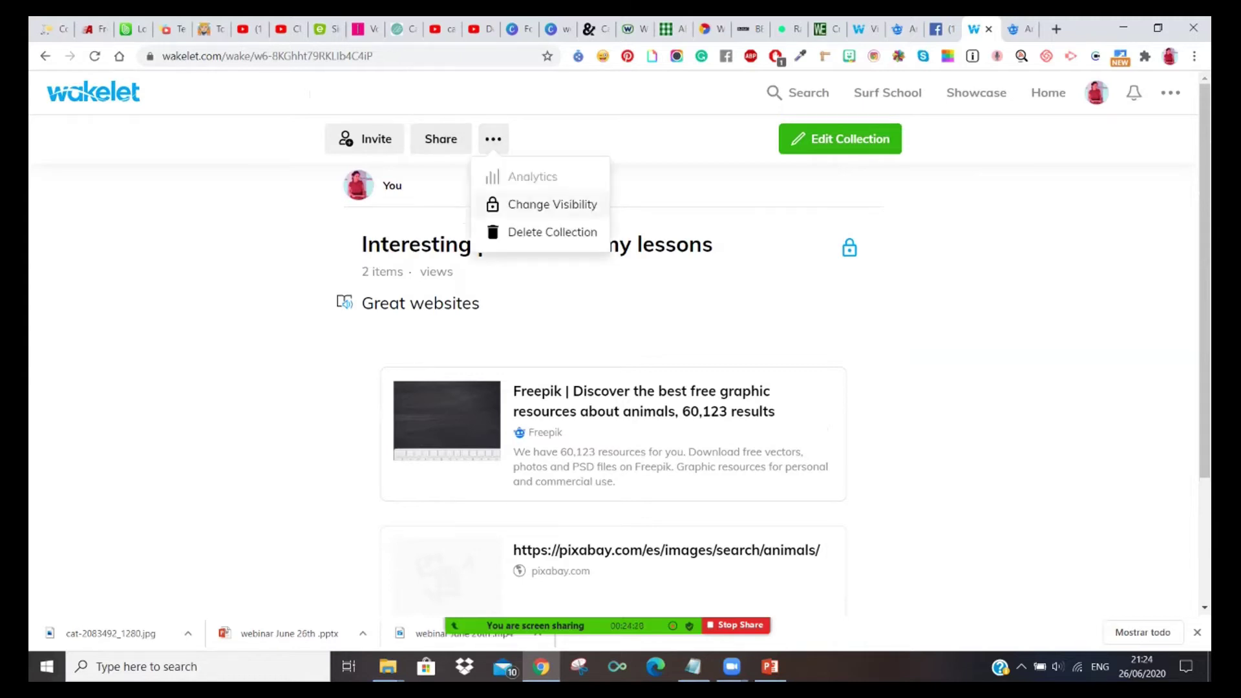
pyautogui.click(553, 204)
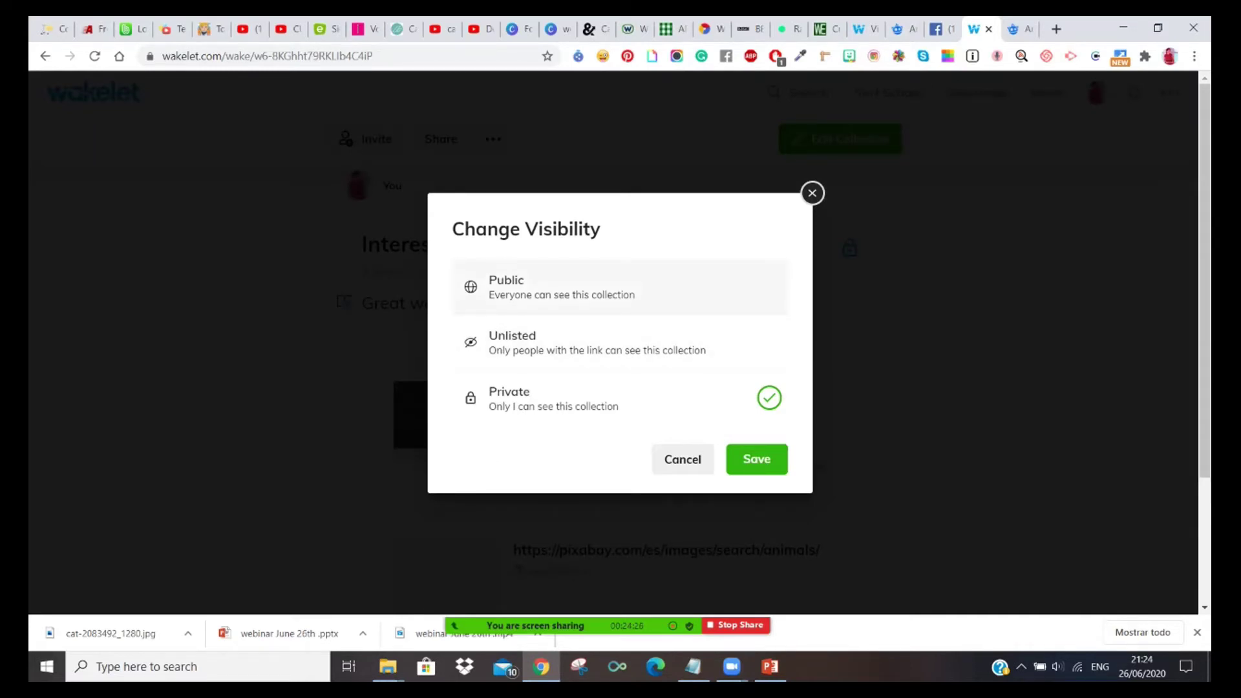
pyautogui.click(620, 287)
pyautogui.click(756, 459)
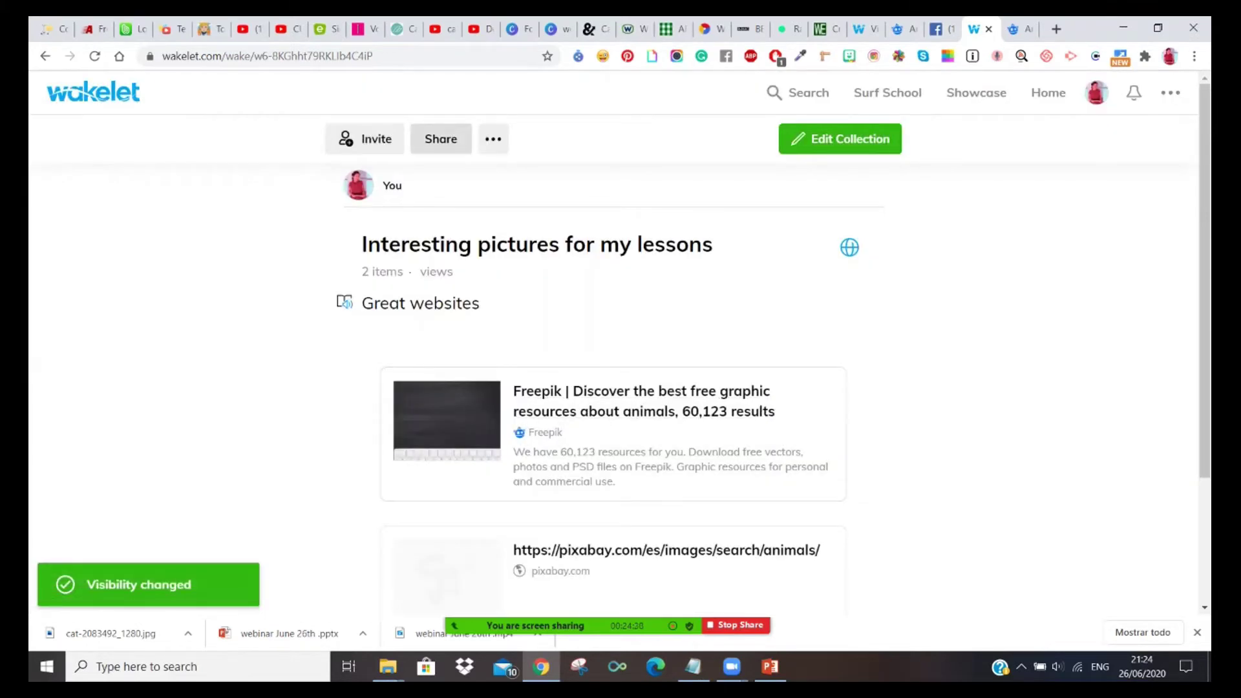
# Copy the collection's short share link from the sharing dialog.
pyautogui.click(441, 138)
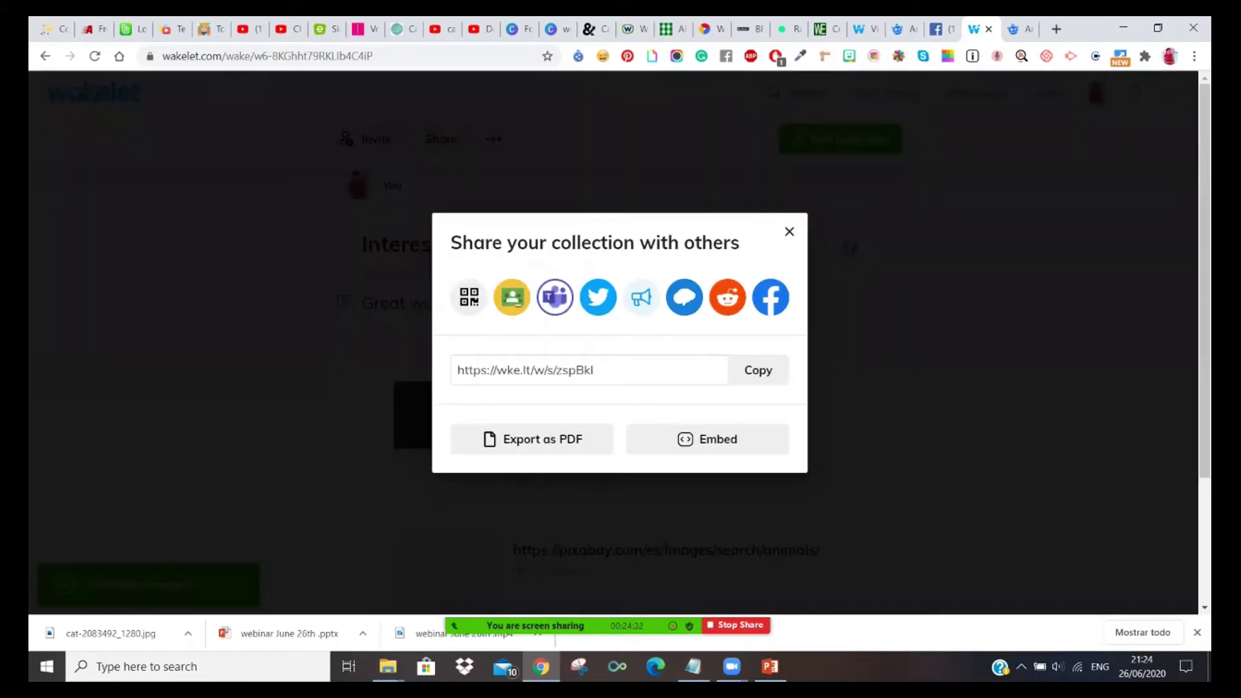
pyautogui.click(525, 371)
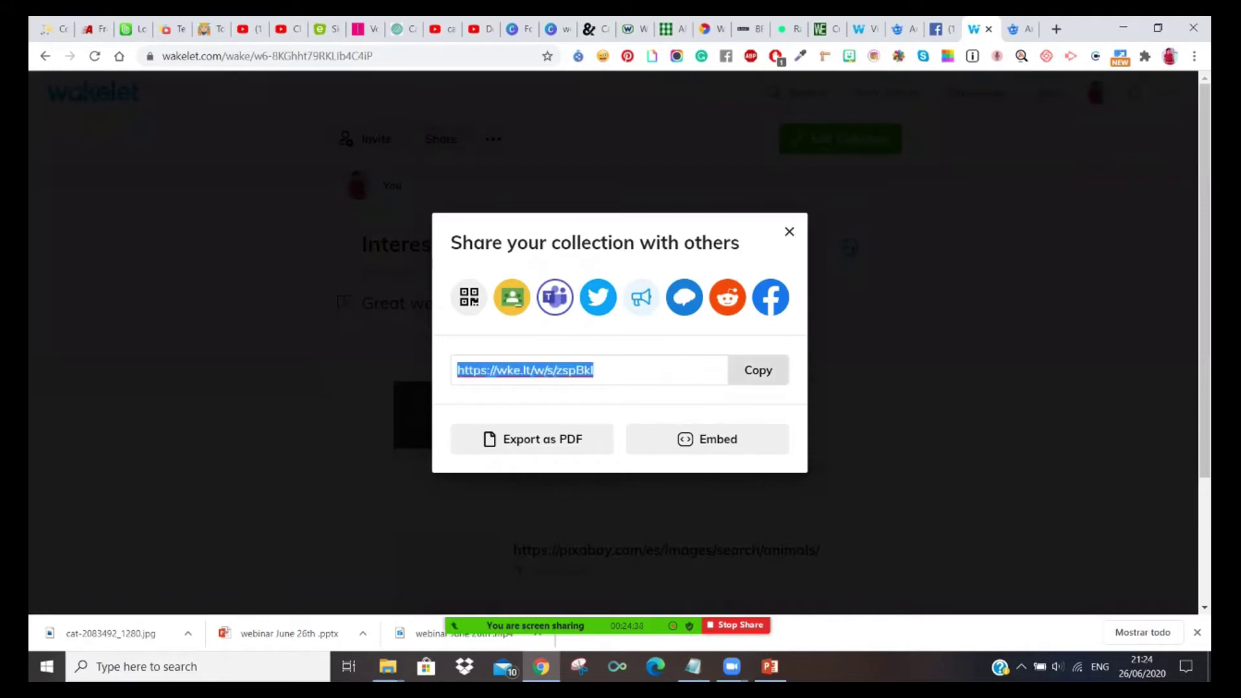
pyautogui.click(758, 371)
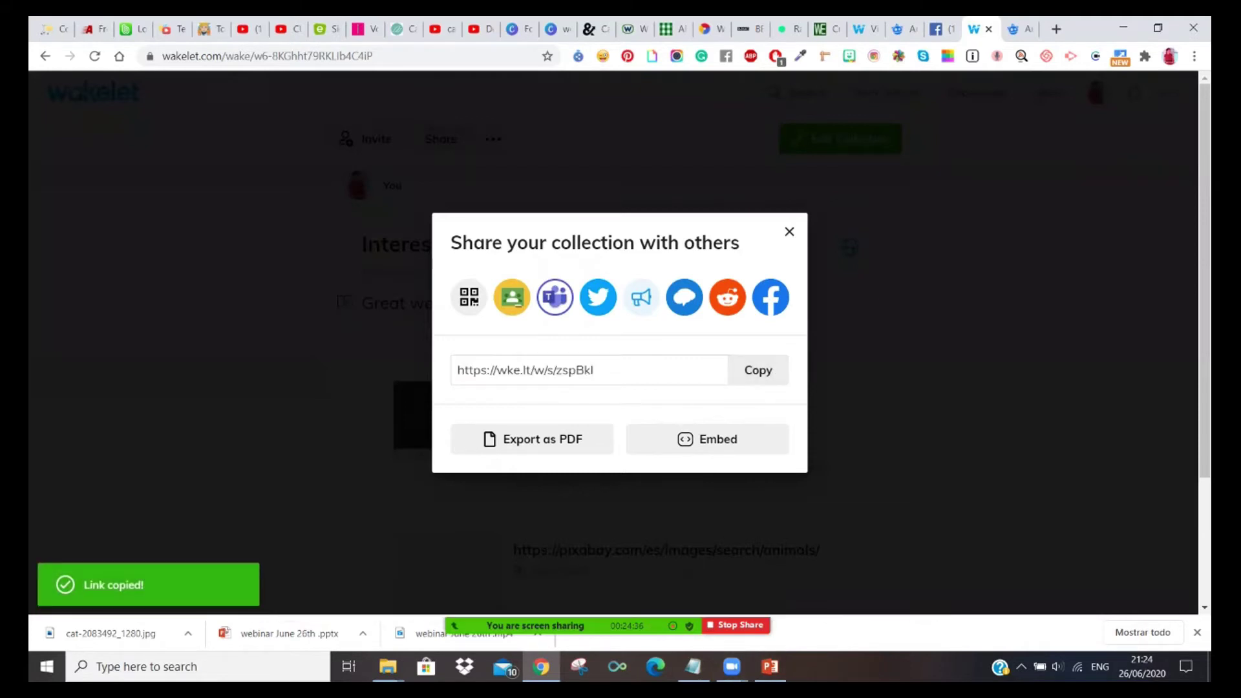
# Paste the Wakelet short link into Zoom's group chat and send it to Everyone.
pyautogui.moveTo(641, 622)
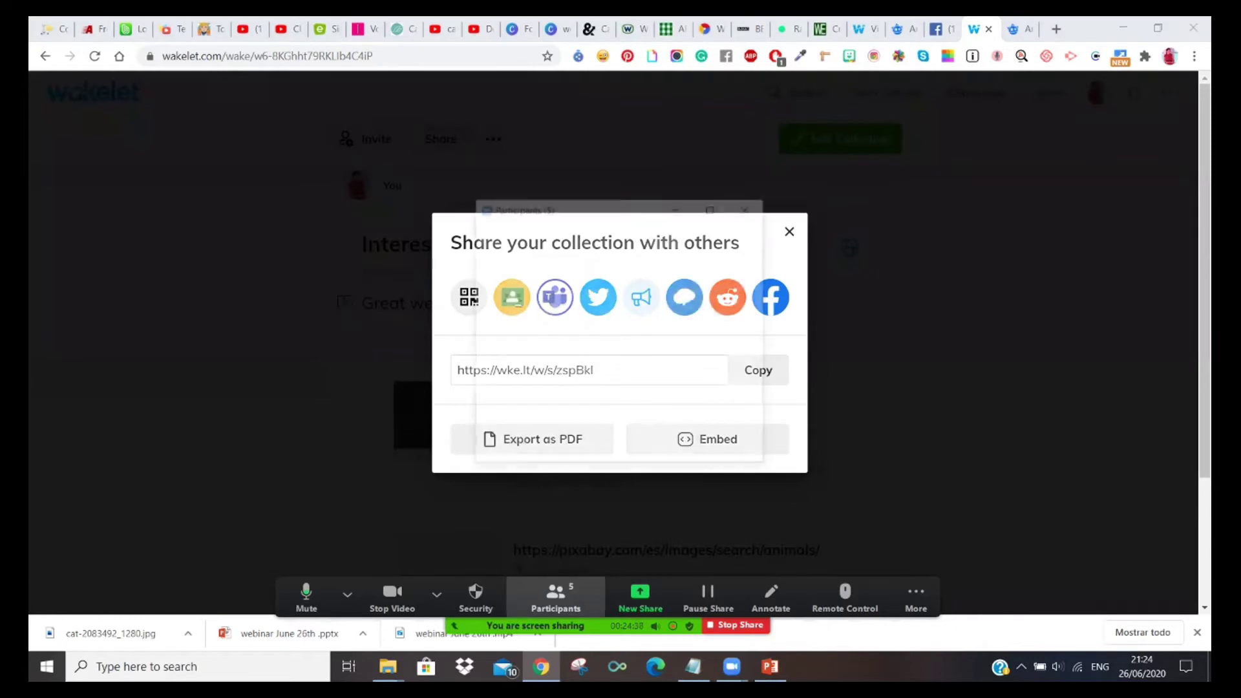
pyautogui.click(556, 596)
pyautogui.moveTo(595, 625)
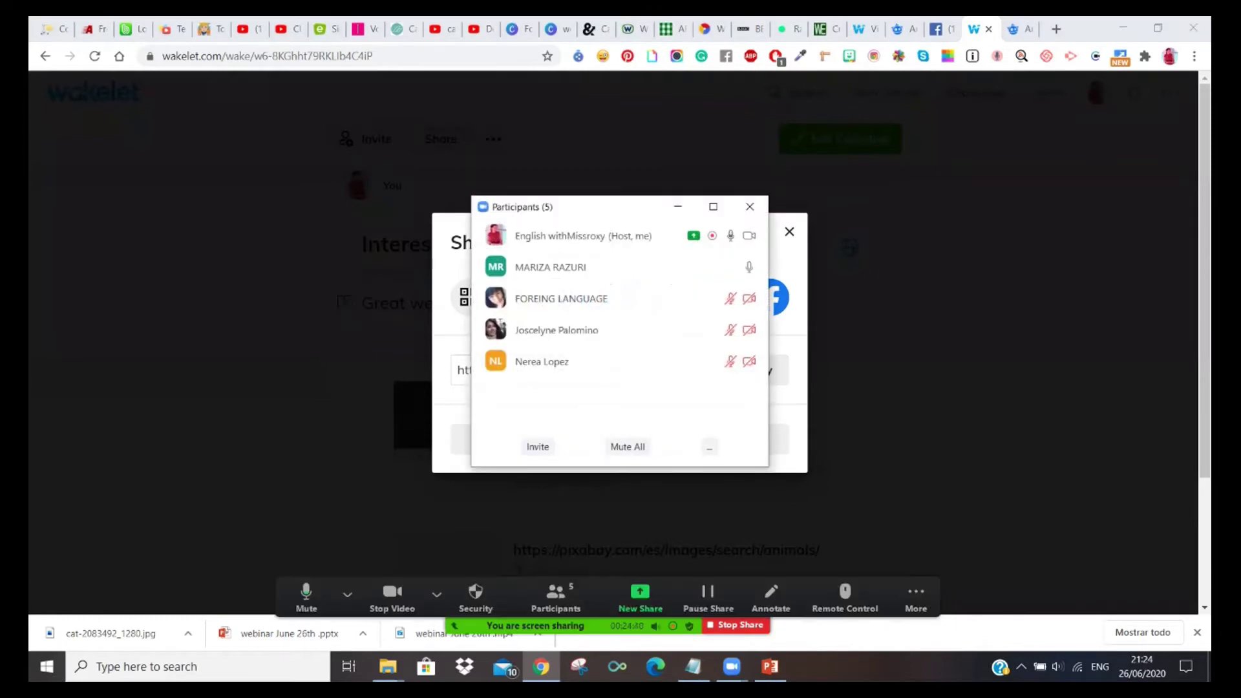
pyautogui.click(916, 596)
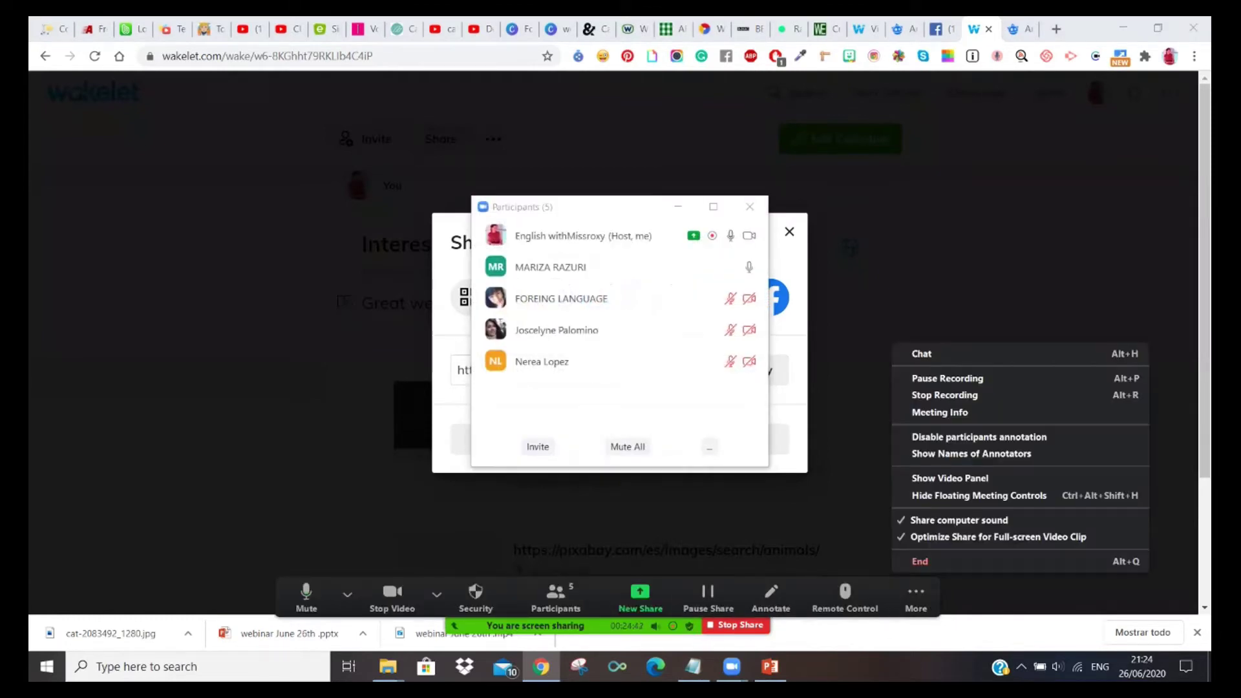
pyautogui.click(922, 353)
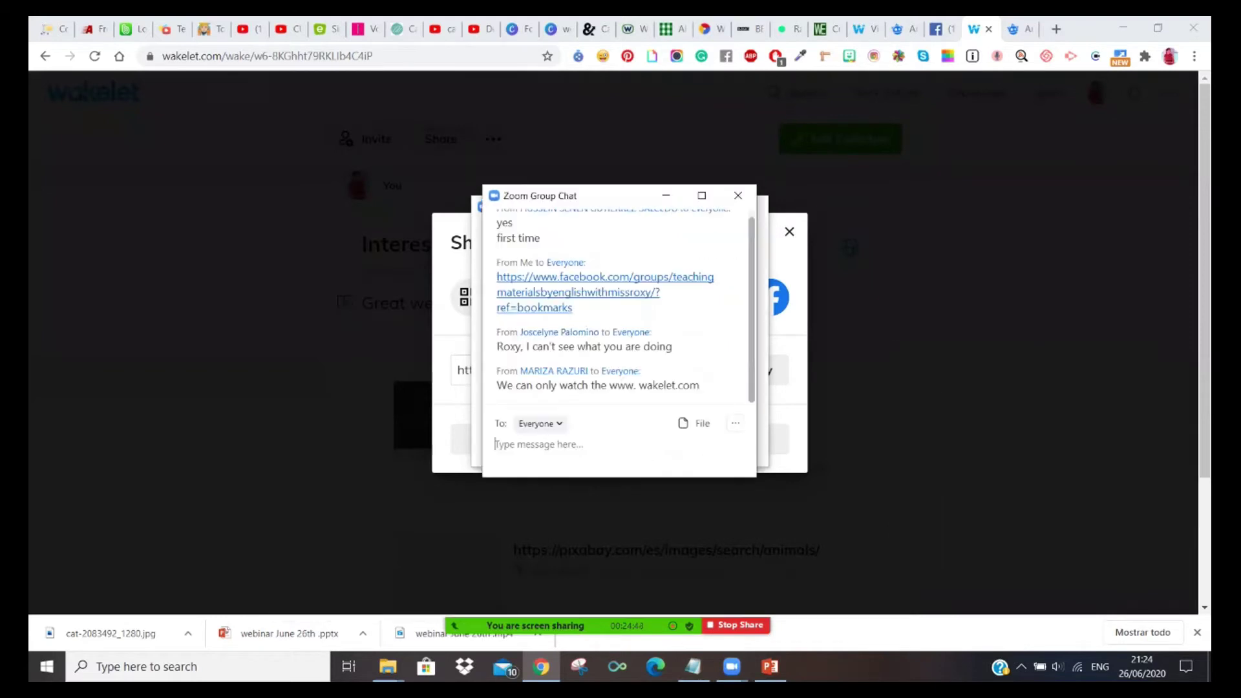
pyautogui.hotkey('ctrl', 'v')
pyautogui.press('Return')
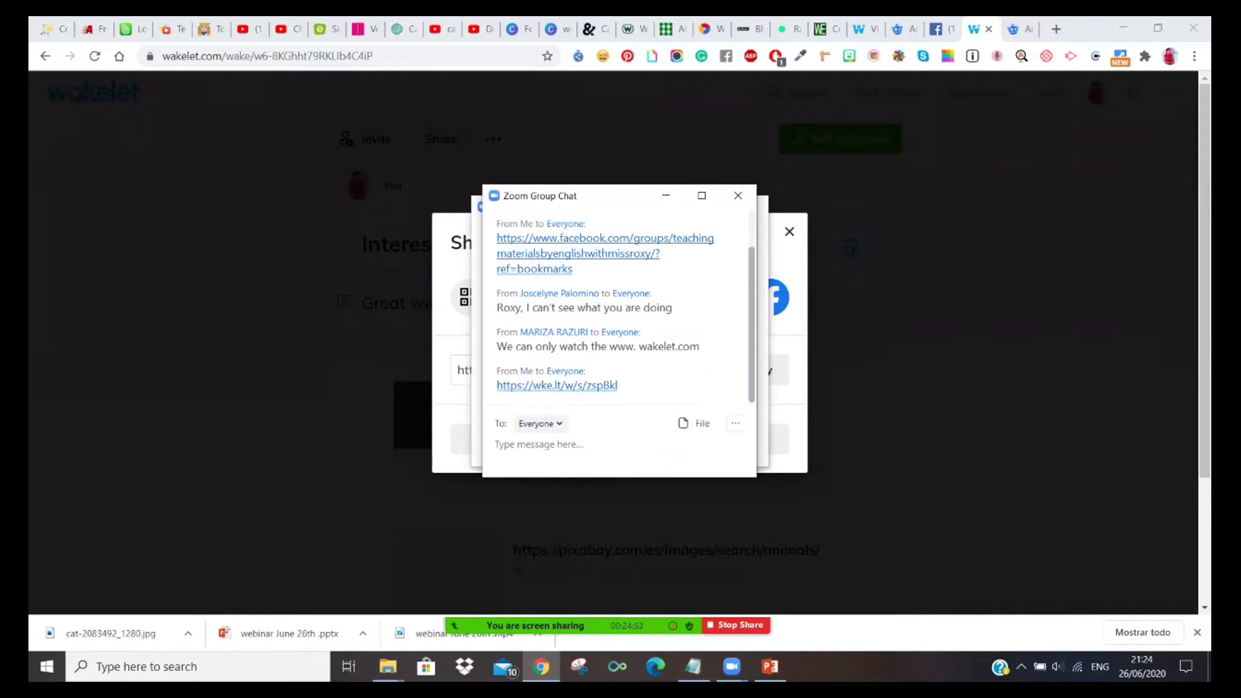
pyautogui.click(666, 195)
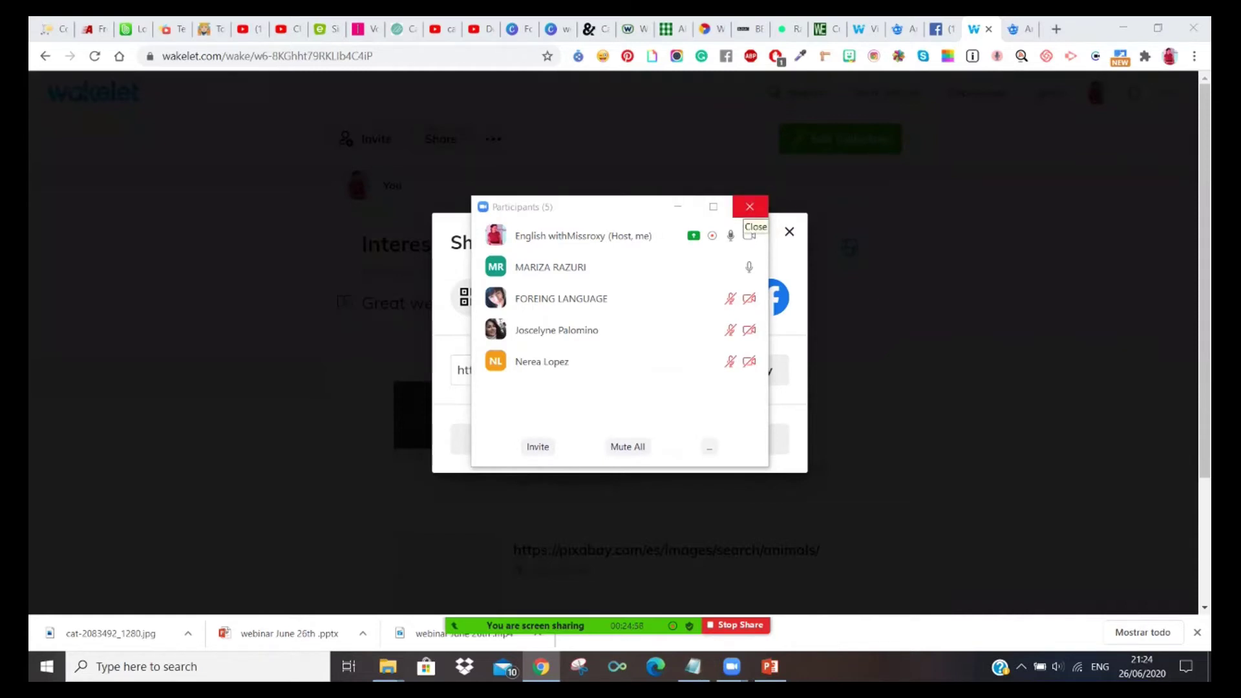
pyautogui.click(749, 207)
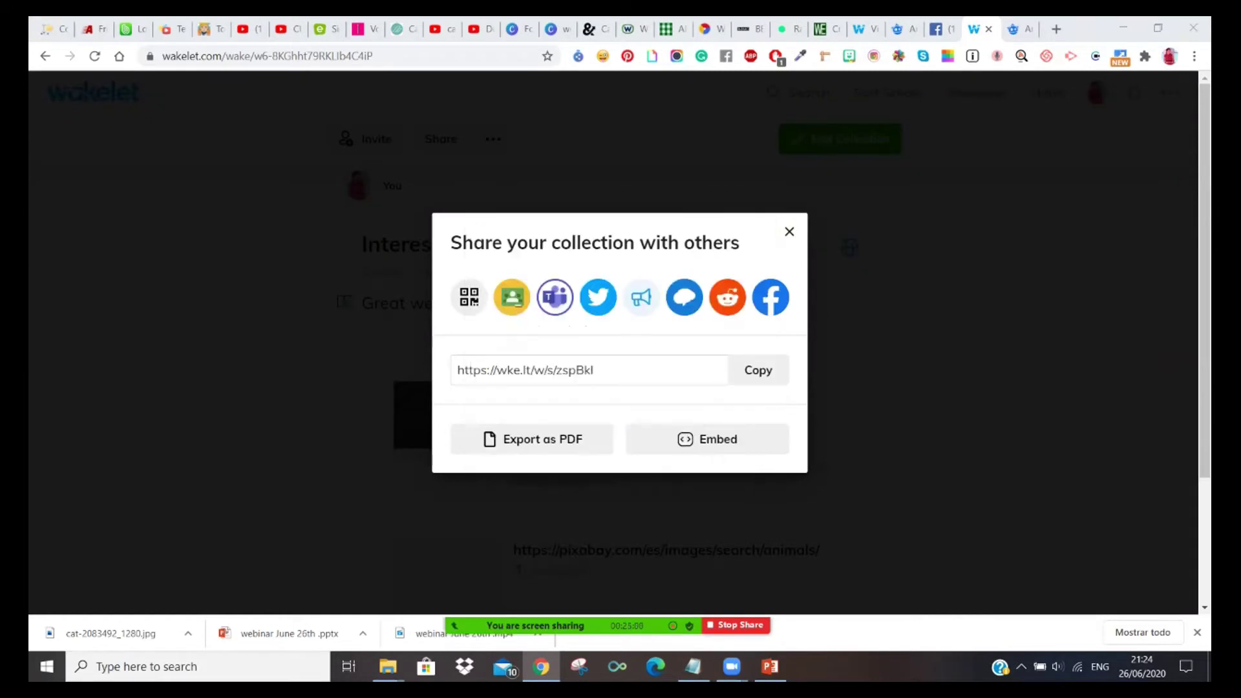
# Close the share dialog and go to the Wakelet home page listing all 16 collections.
pyautogui.click(789, 232)
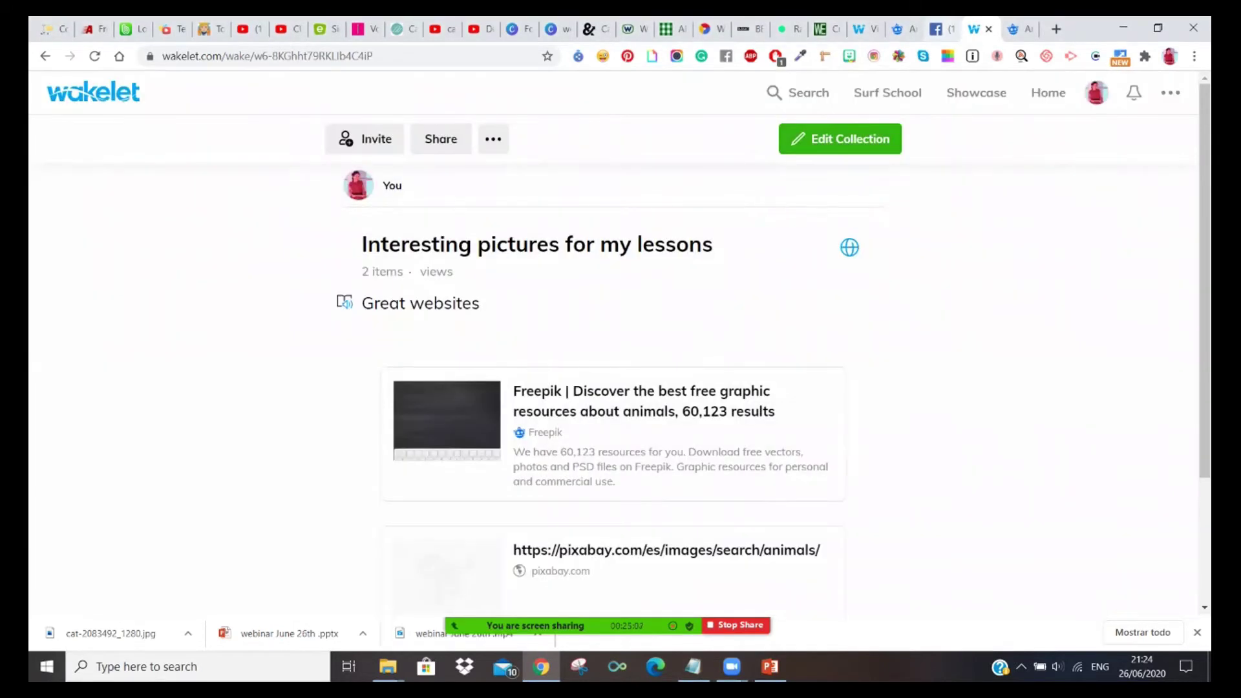
pyautogui.click(941, 29)
pyautogui.click(976, 29)
pyautogui.click(1048, 93)
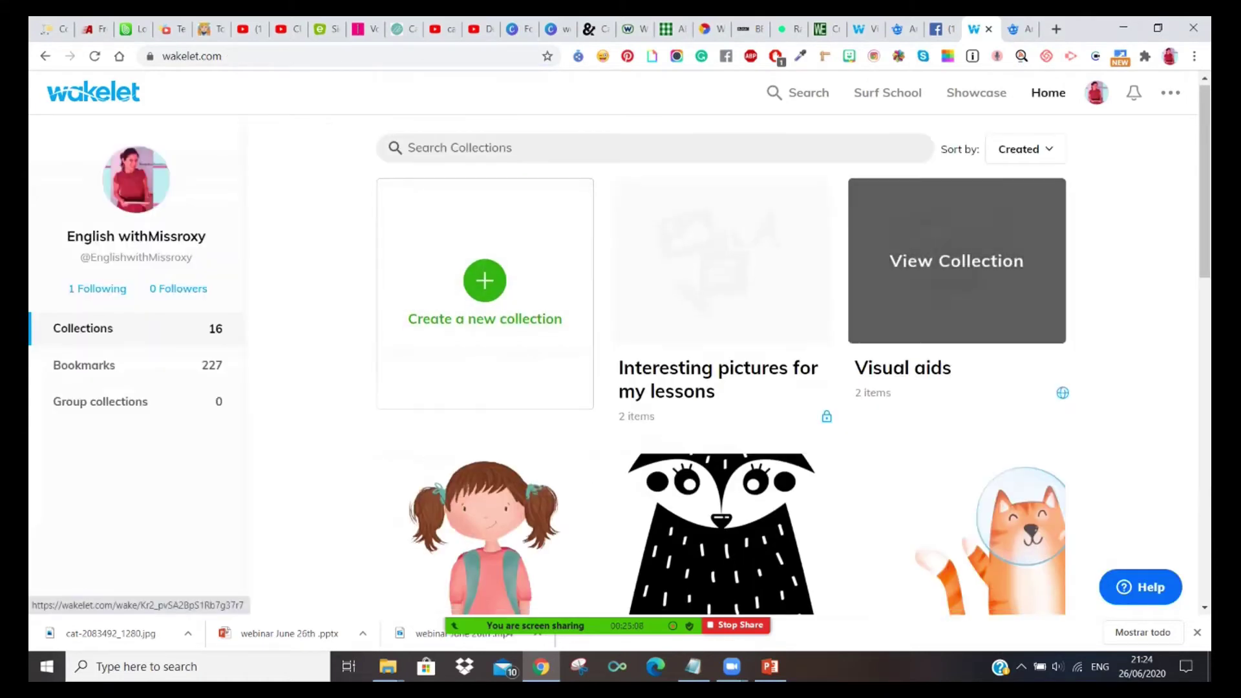
pyautogui.scroll(-3, 956, 259)
pyautogui.scroll(-1, 956, 311)
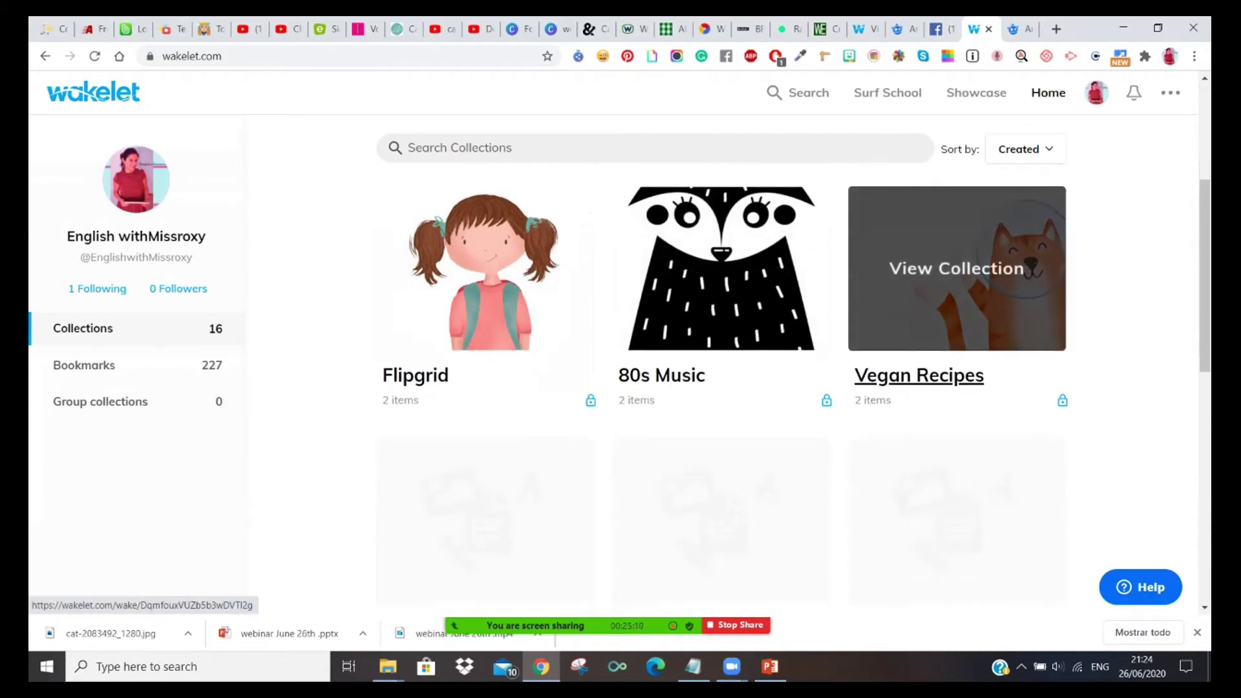
pyautogui.scroll(-8, 485, 482)
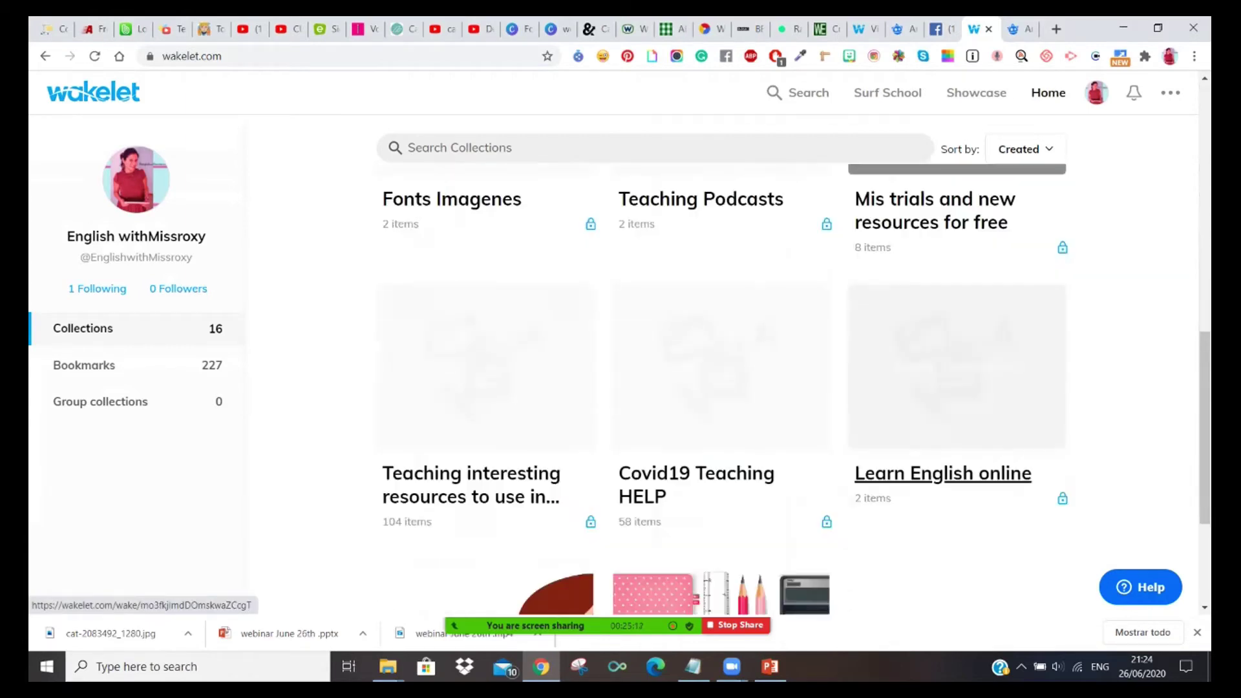
pyautogui.scroll(-4, 957, 414)
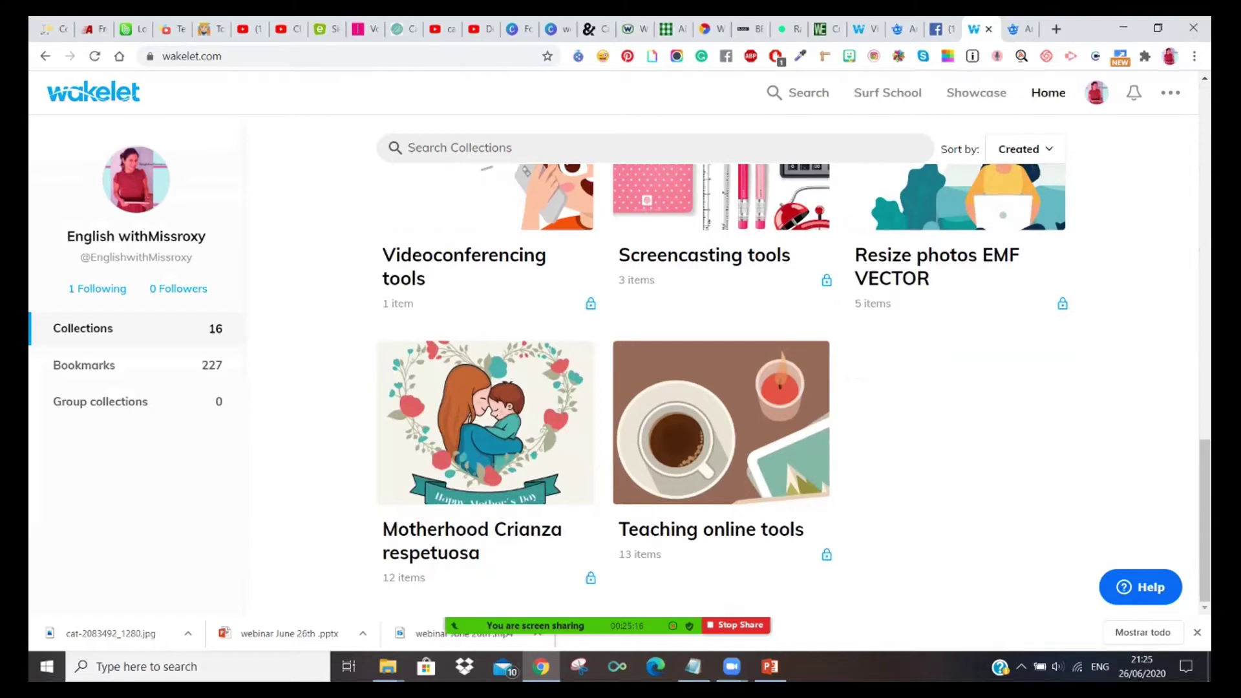
pyautogui.scroll(15, 957, 465)
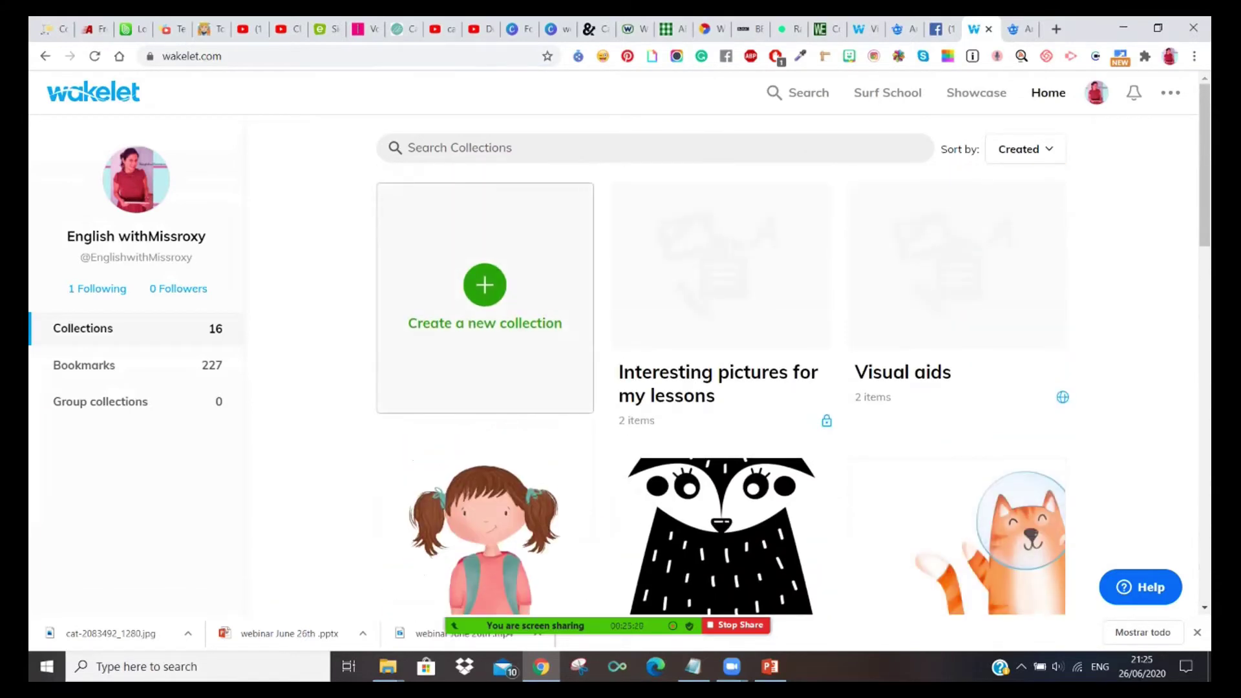
# Create a collection titled 'English songs' described 'Upper intermediate Ss', then open a new browser tab.
pyautogui.click(484, 284)
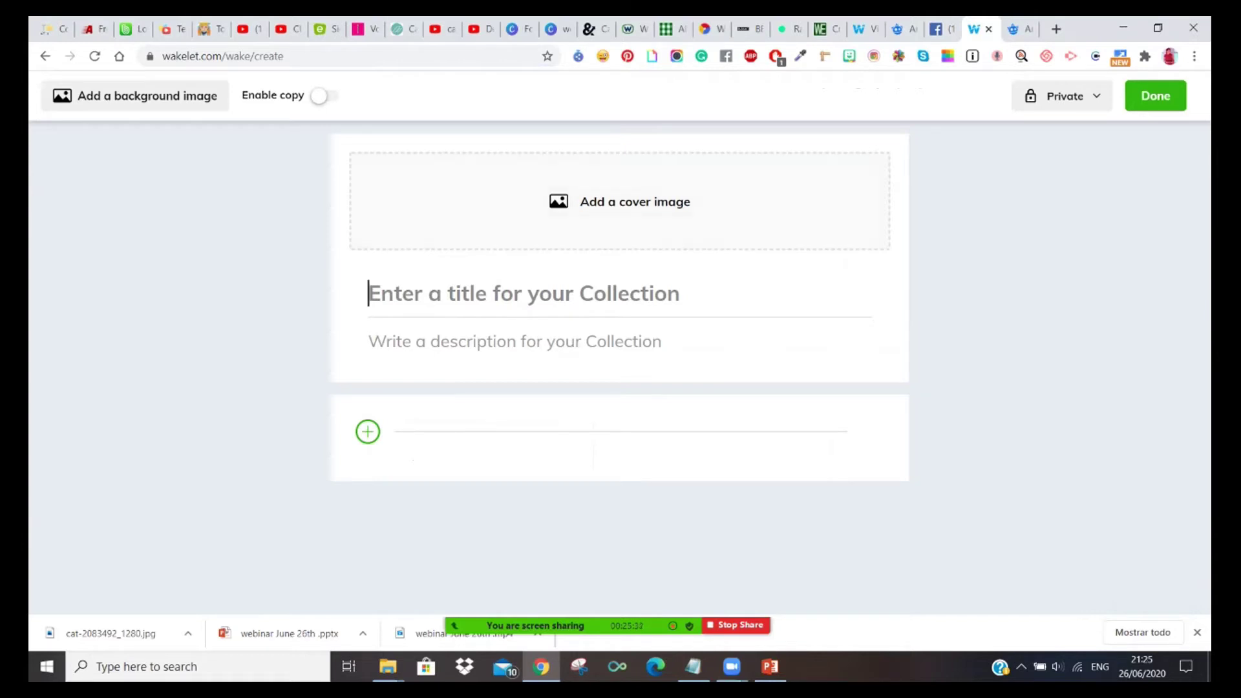
pyautogui.write('En')
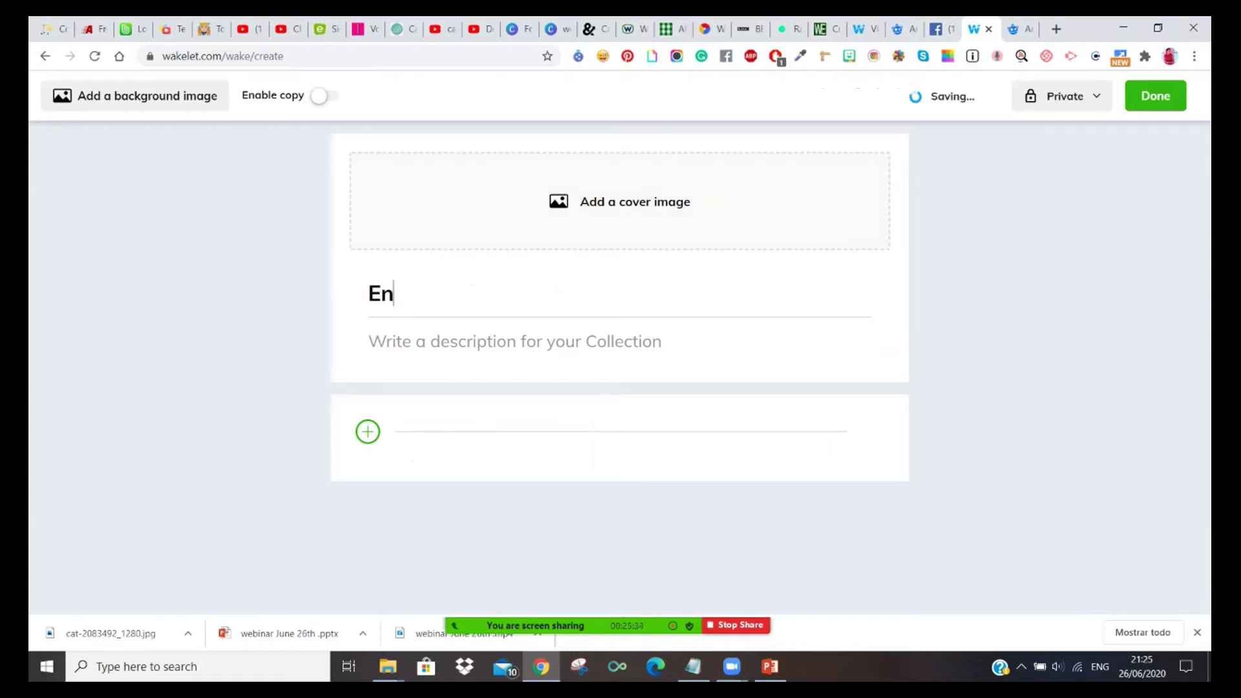
pyautogui.write('glish songs')
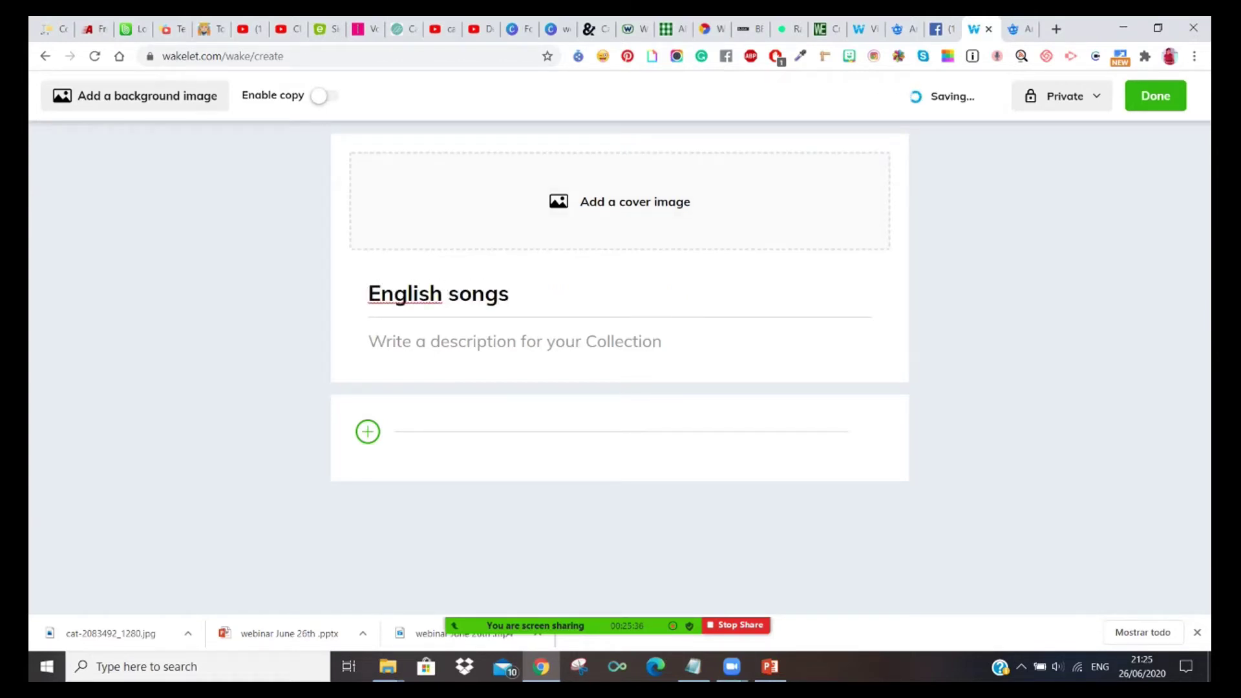
pyautogui.click(370, 342)
pyautogui.write('Stude')
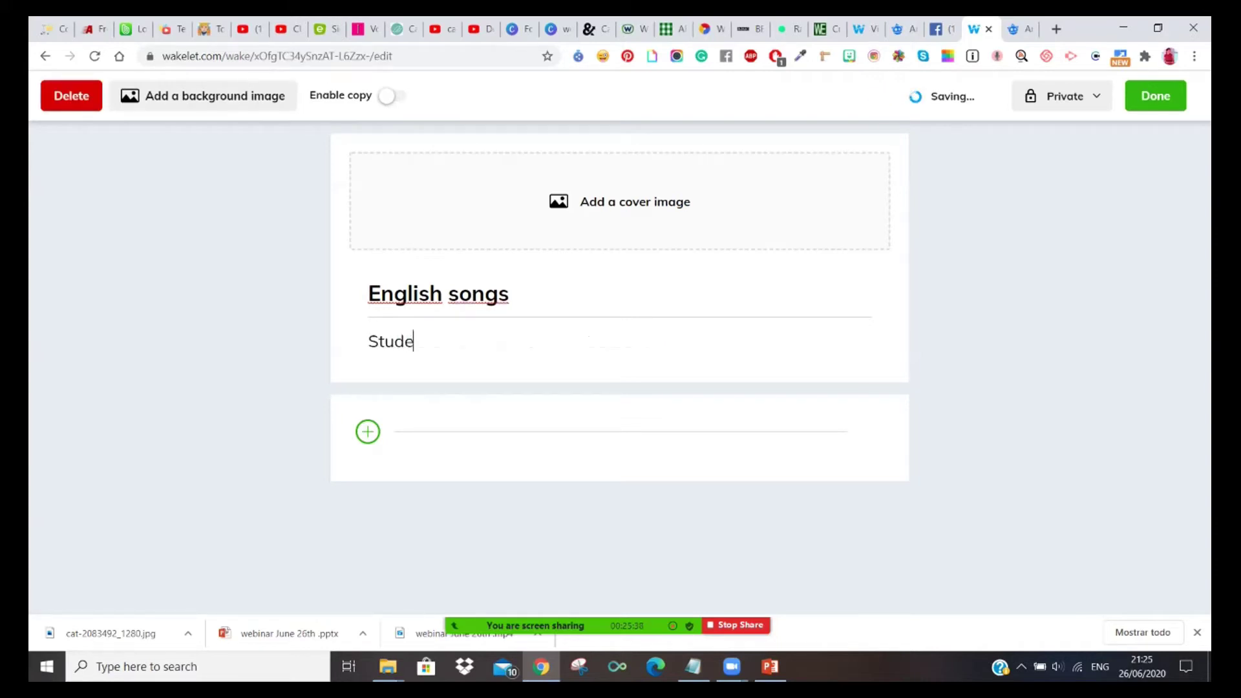
pyautogui.write('nts U')
pyautogui.press('BackSpace')
pyautogui.press('BackSpace')
pyautogui.press('BackSpace')
pyautogui.press('BackSpace')
pyautogui.press('BackSpace')
pyautogui.press('BackSpace')
pyautogui.press('BackSpace')
pyautogui.press('BackSpace')
pyautogui.press('BackSpace')
pyautogui.press('BackSpace')
pyautogui.write('Upper i')
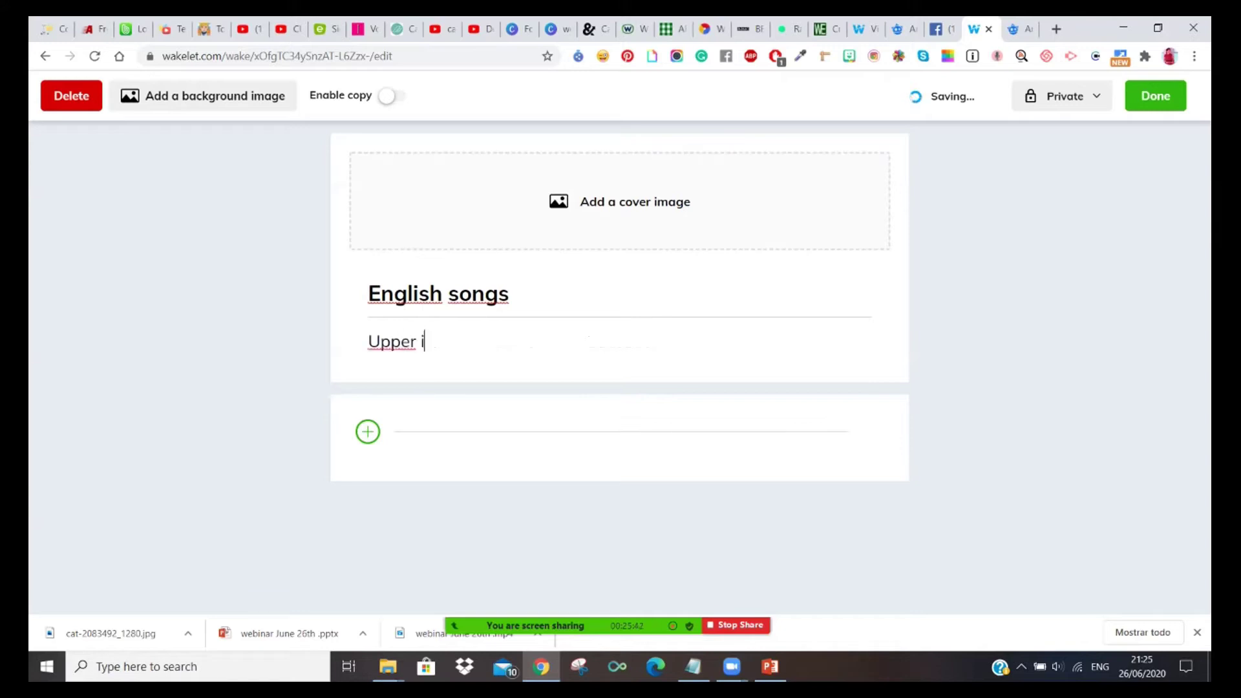
pyautogui.write('ntermediate Ss')
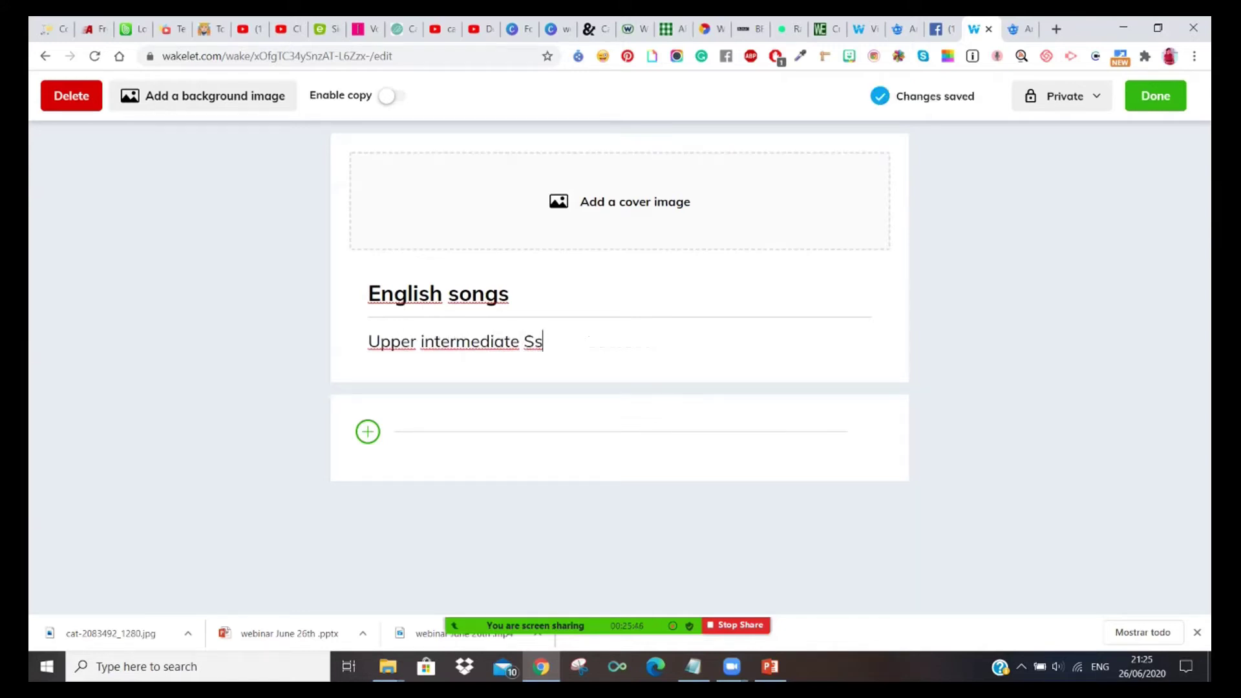
pyautogui.click(1057, 28)
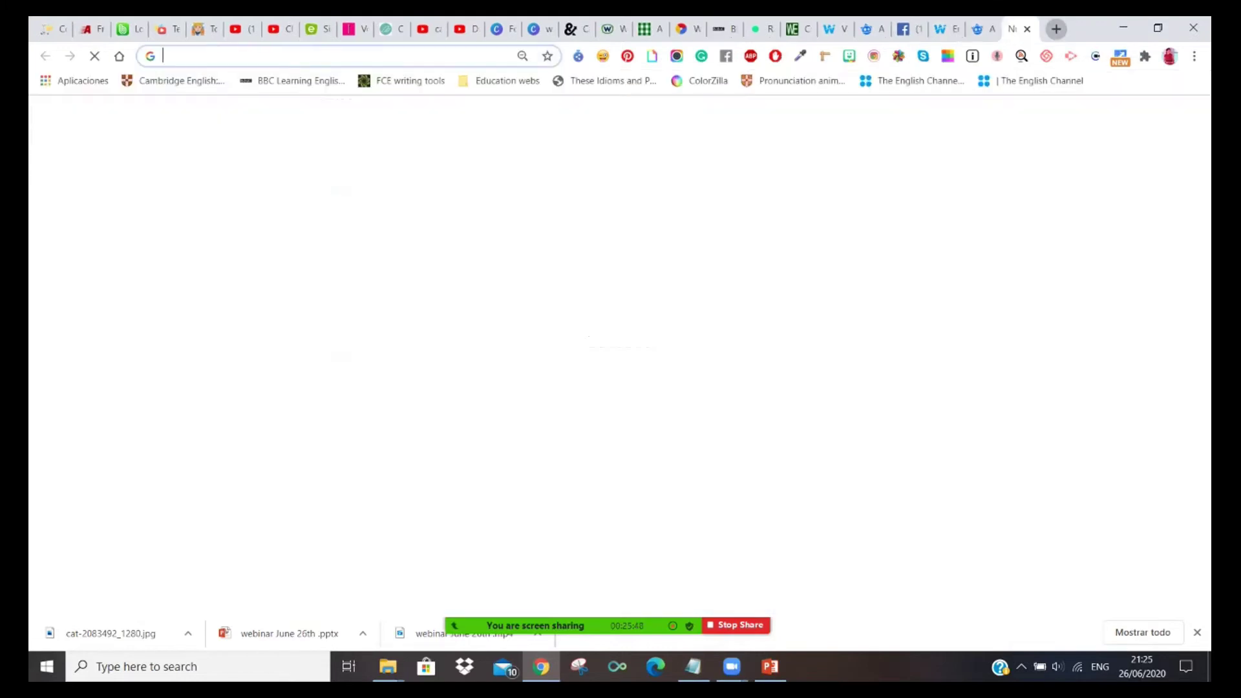
# Search YouTube for 'english songs for upper intermediate' and open the English File Upper Intermediate Songs playlist.
pyautogui.write('youtube.com')
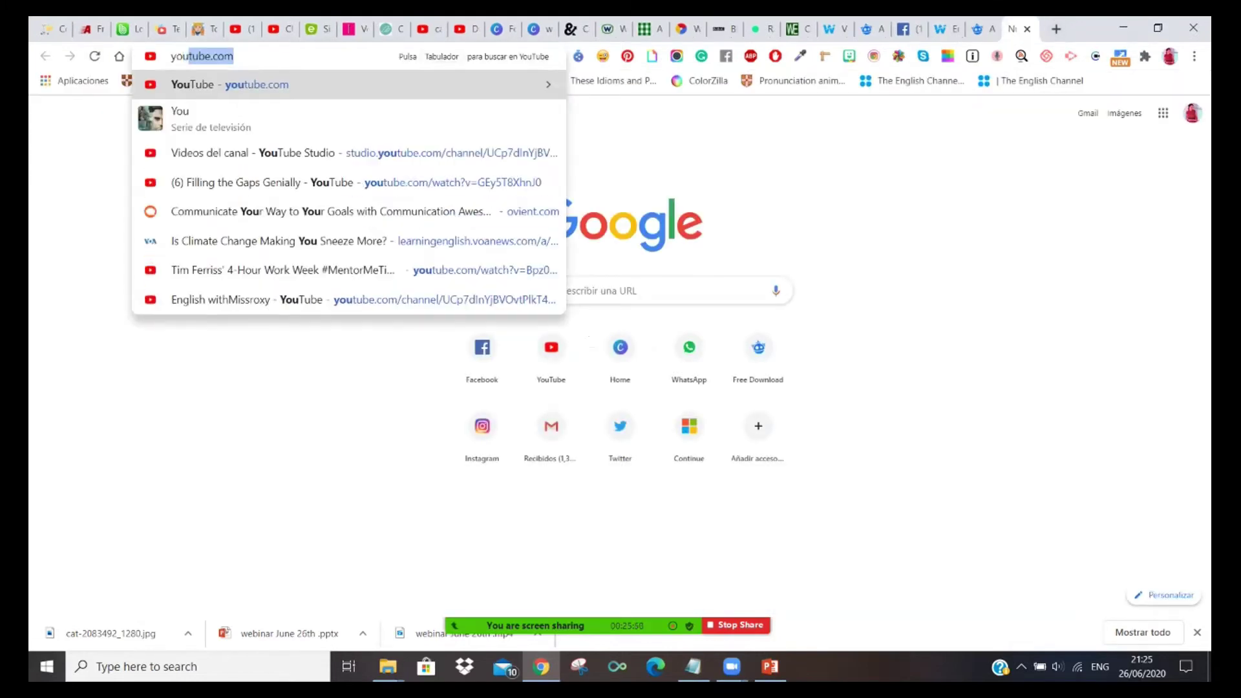
pyautogui.press('Return')
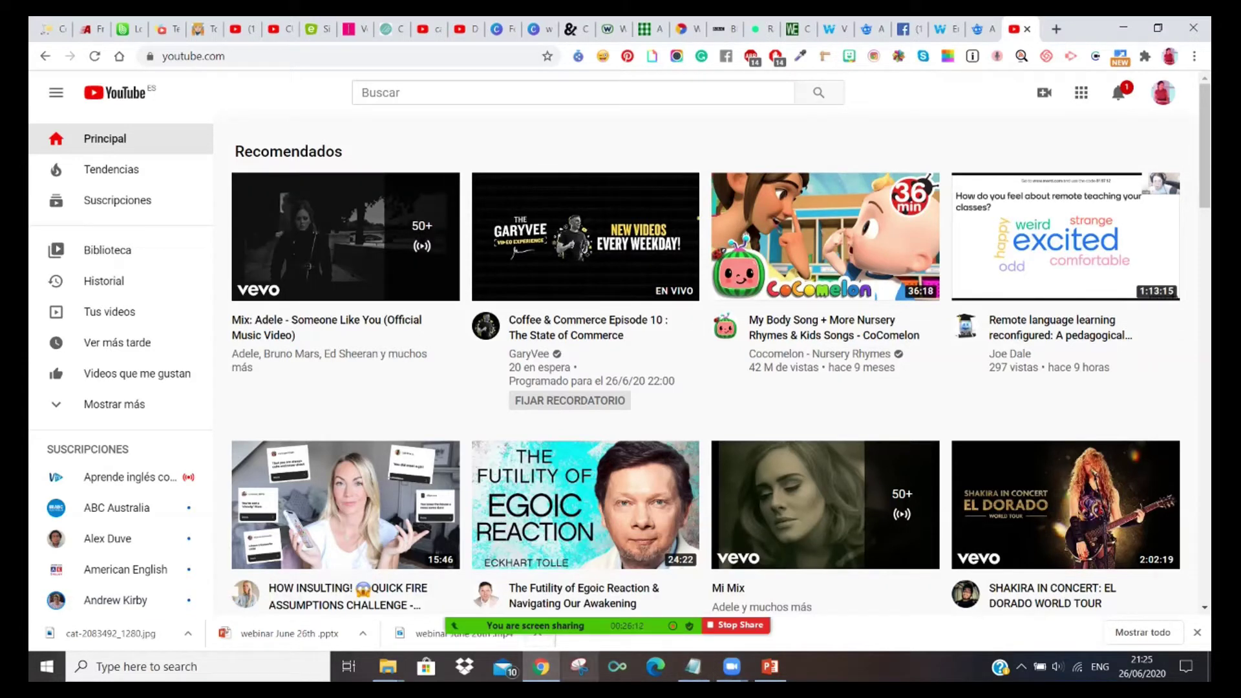
pyautogui.click(414, 93)
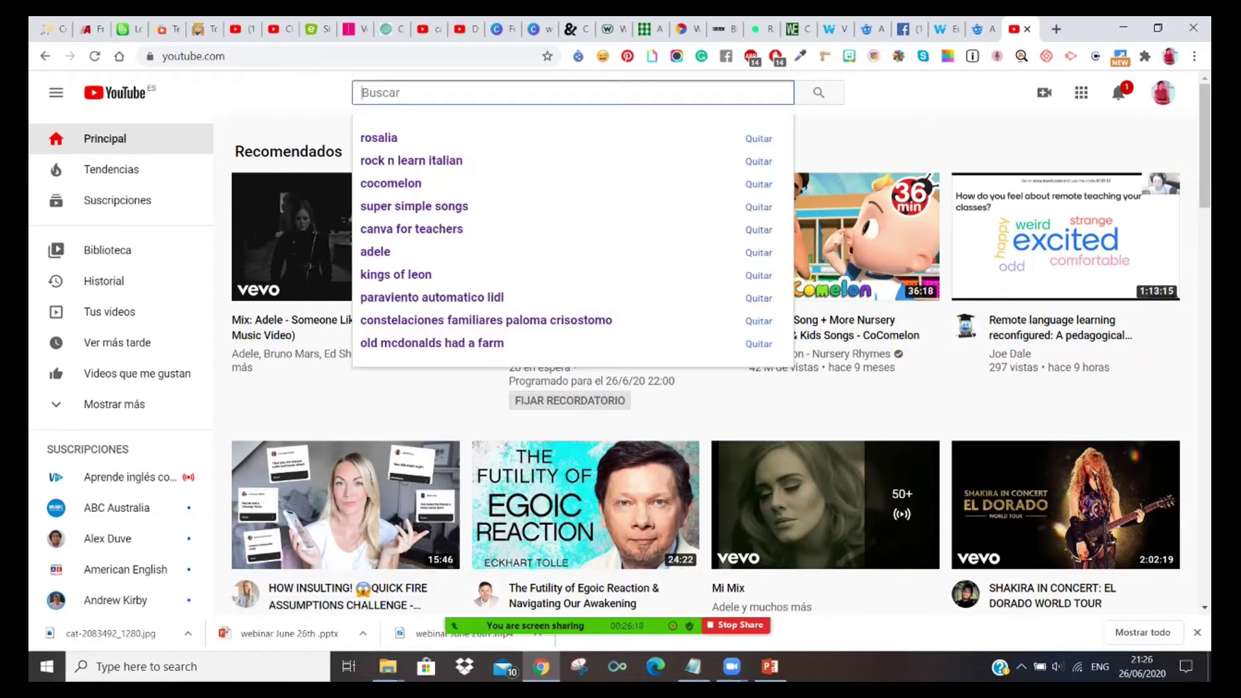
pyautogui.write('englis')
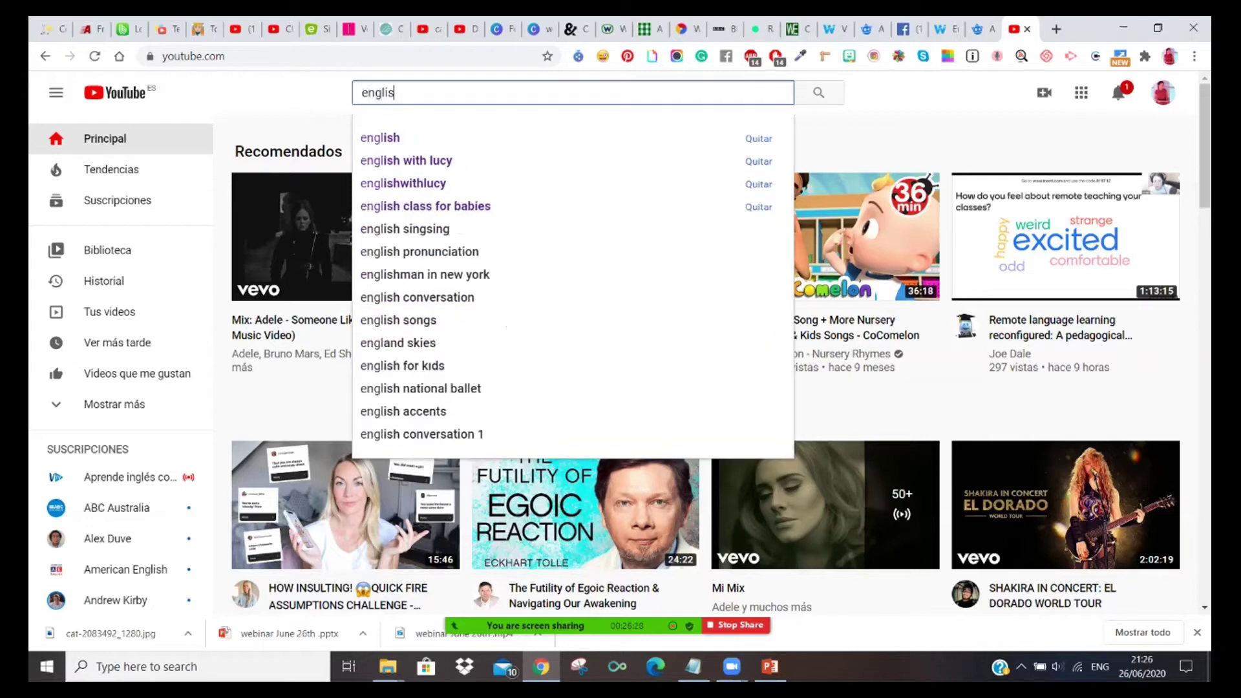
pyautogui.write('h songs for')
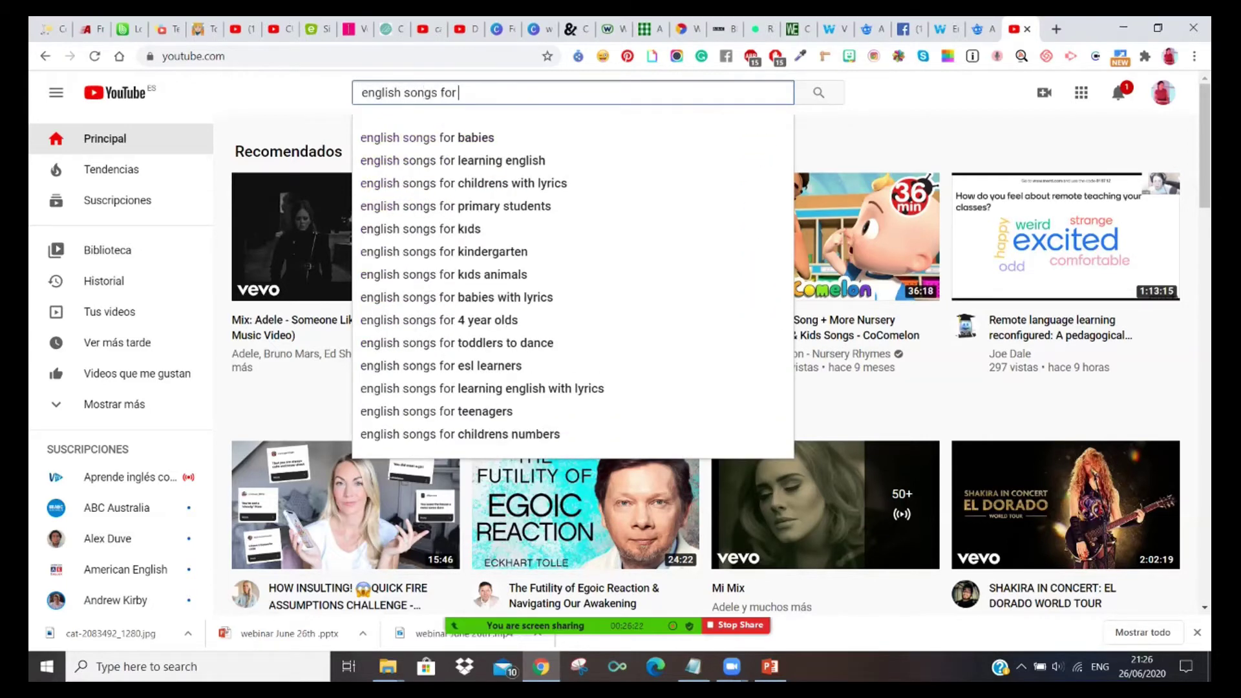
pyautogui.write(' upper interme')
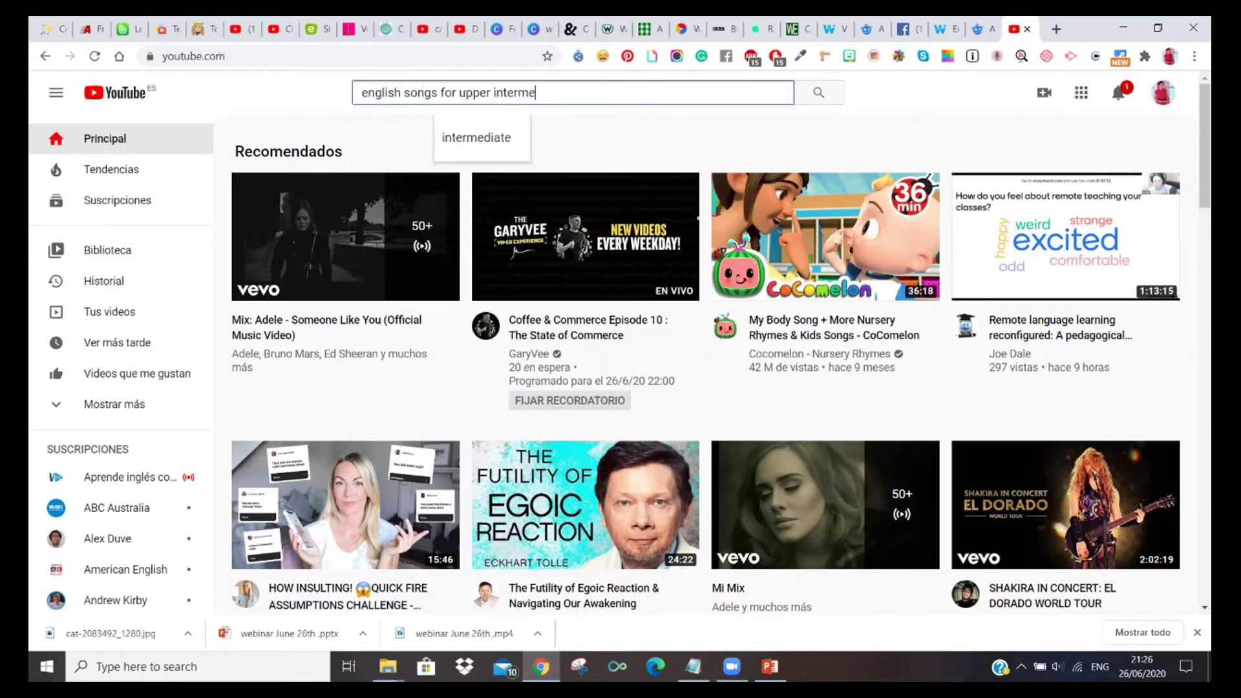
pyautogui.click(476, 138)
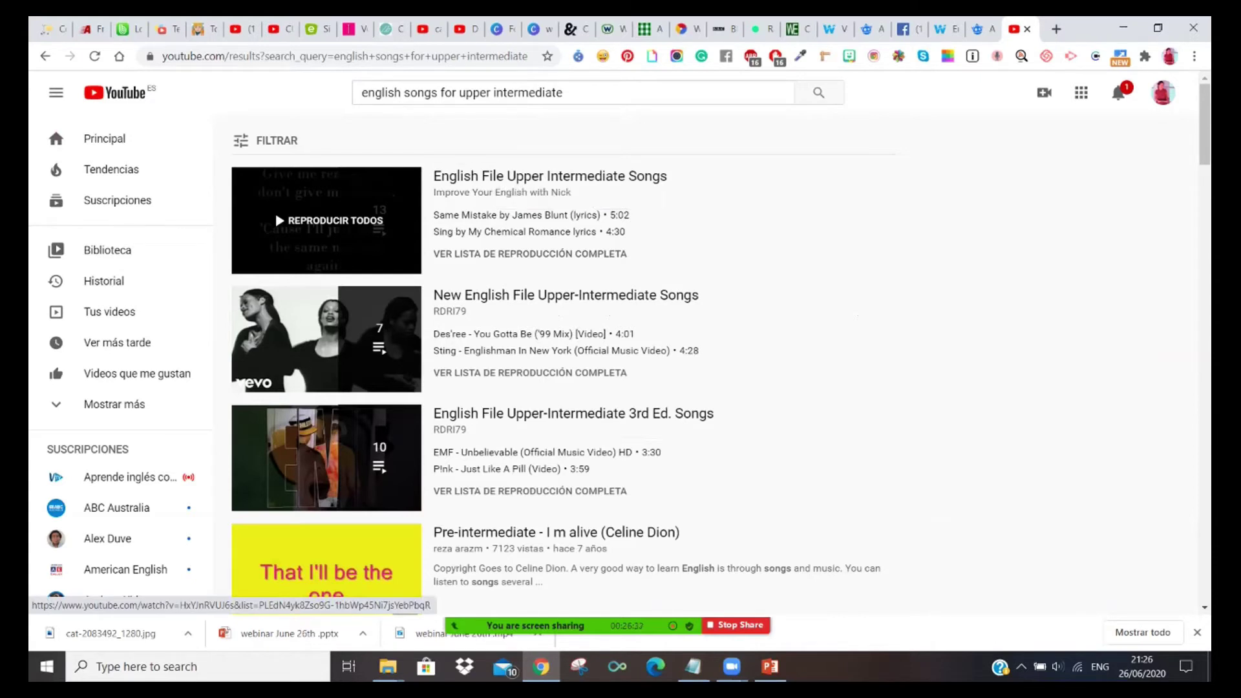
pyautogui.click(490, 180)
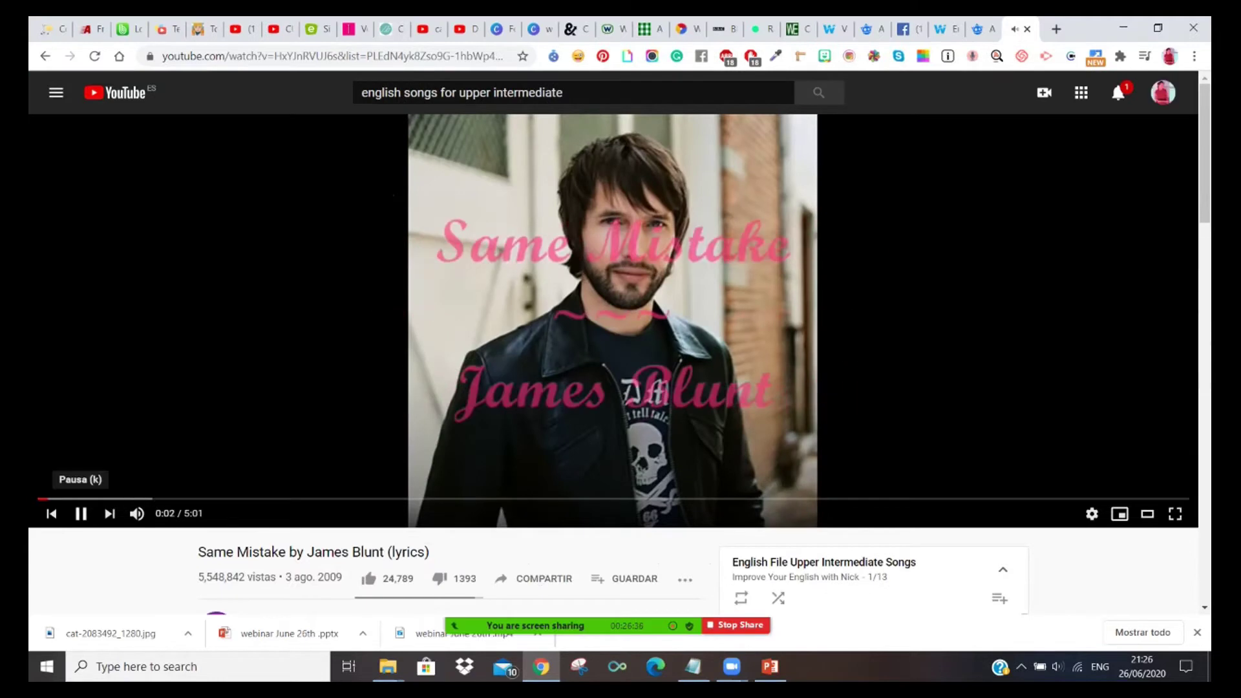
# Pause 'Same Mistake by James Blunt (lyrics)', copy its URL, and start a new Wakelet item.
pyautogui.click(81, 514)
pyautogui.scroll(-2, 540, 427)
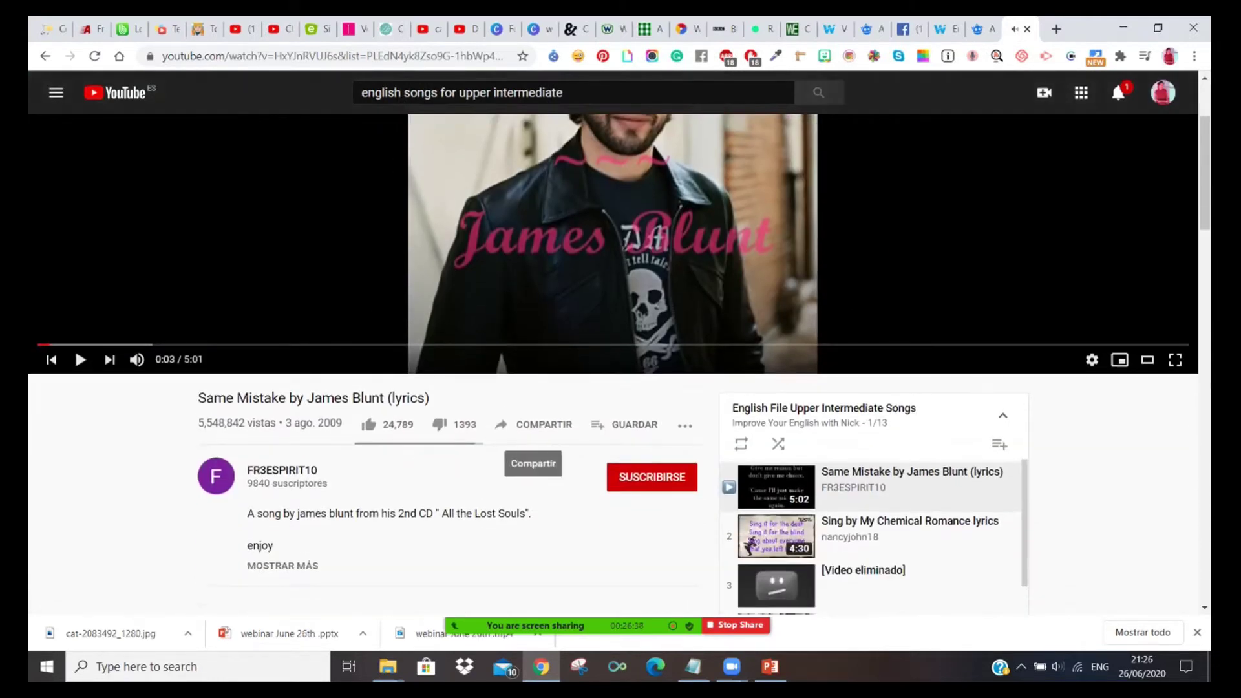
pyautogui.click(249, 57)
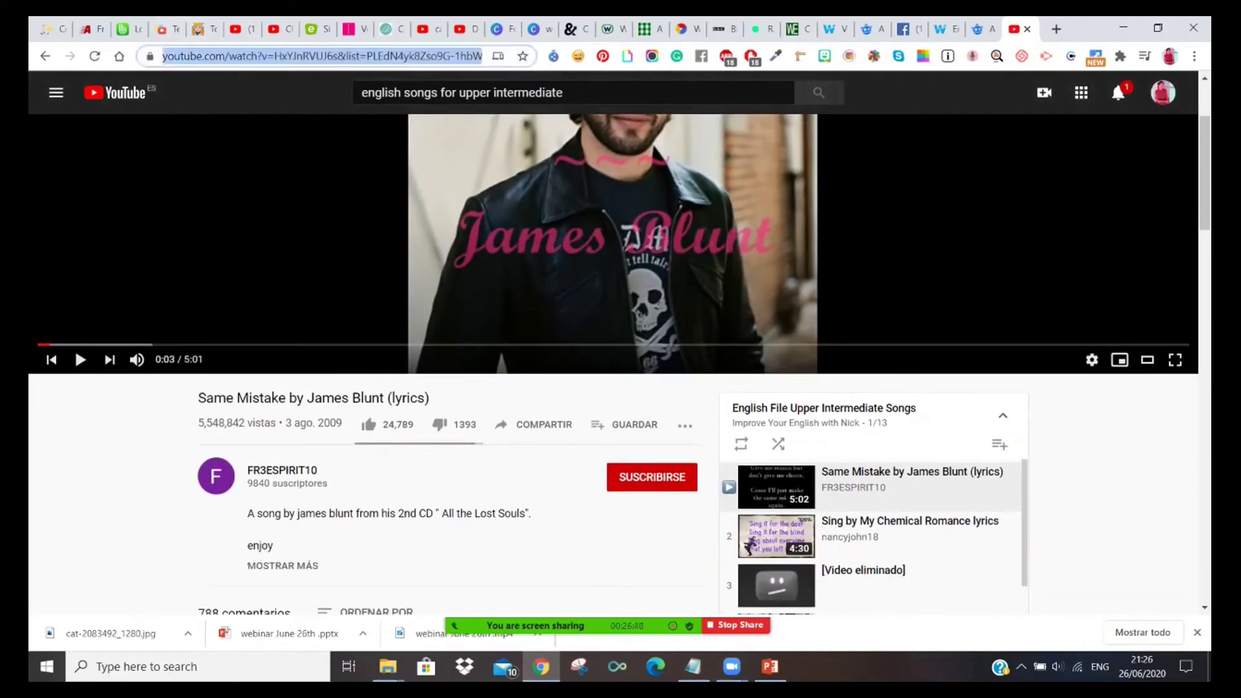
pyautogui.rightClick(249, 58)
pyautogui.click(286, 167)
pyautogui.click(942, 29)
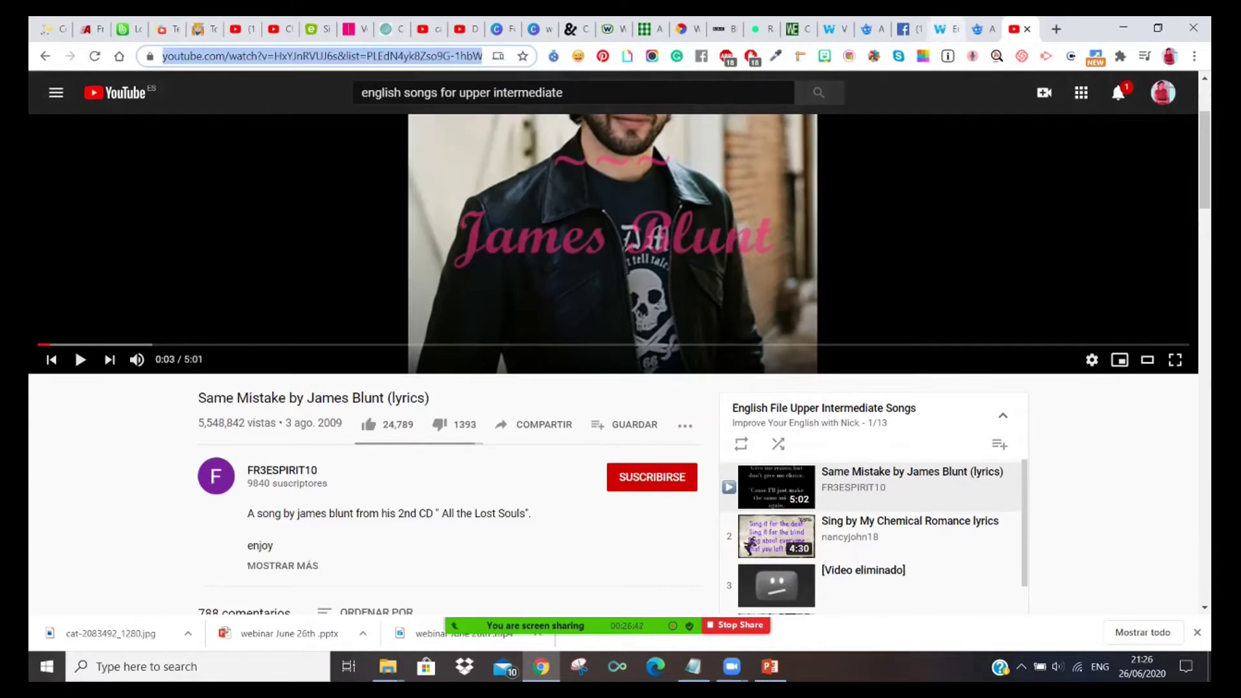
pyautogui.click(368, 432)
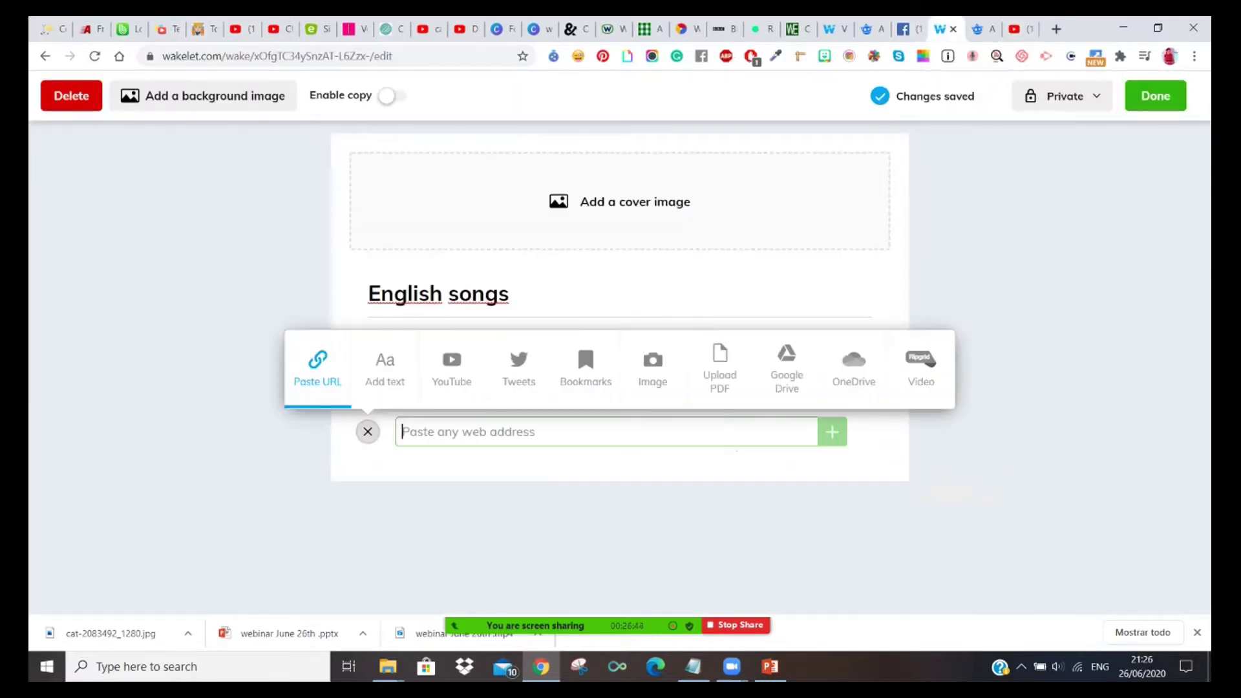
# Add the Same Mistake video link as a card in English songs, then return to YouTube.
pyautogui.hotkey('ctrl', 'v')
pyautogui.press('Return')
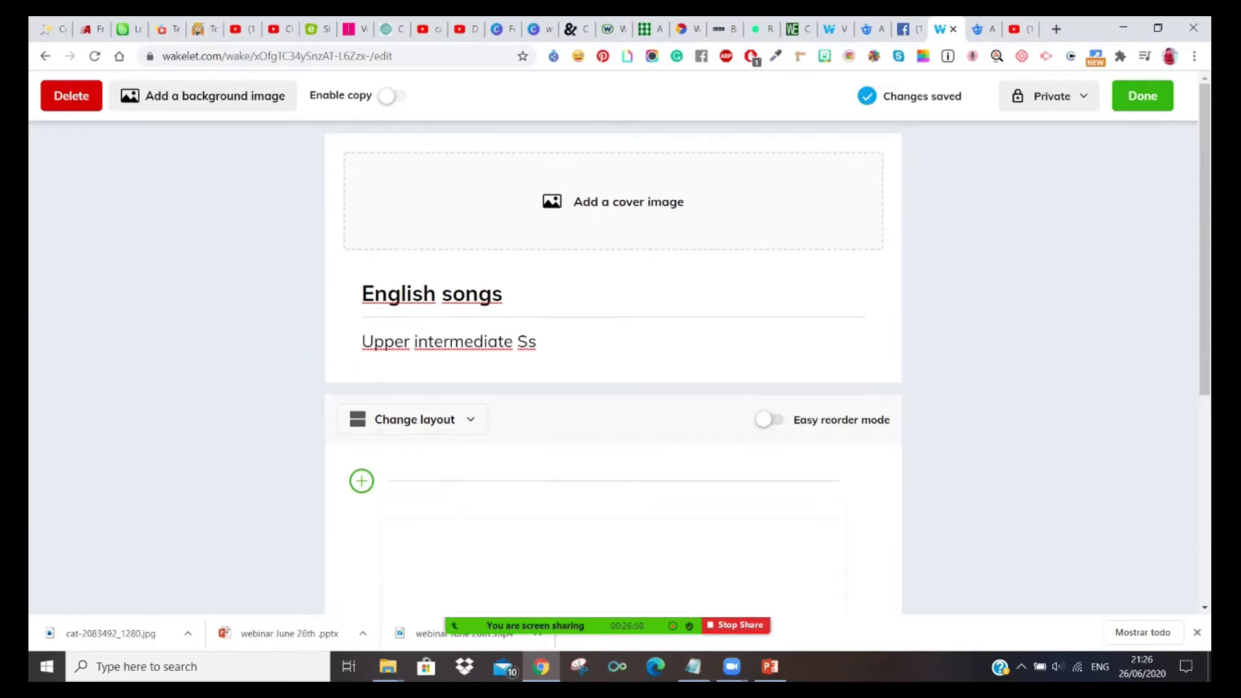
pyautogui.scroll(-4, 613, 368)
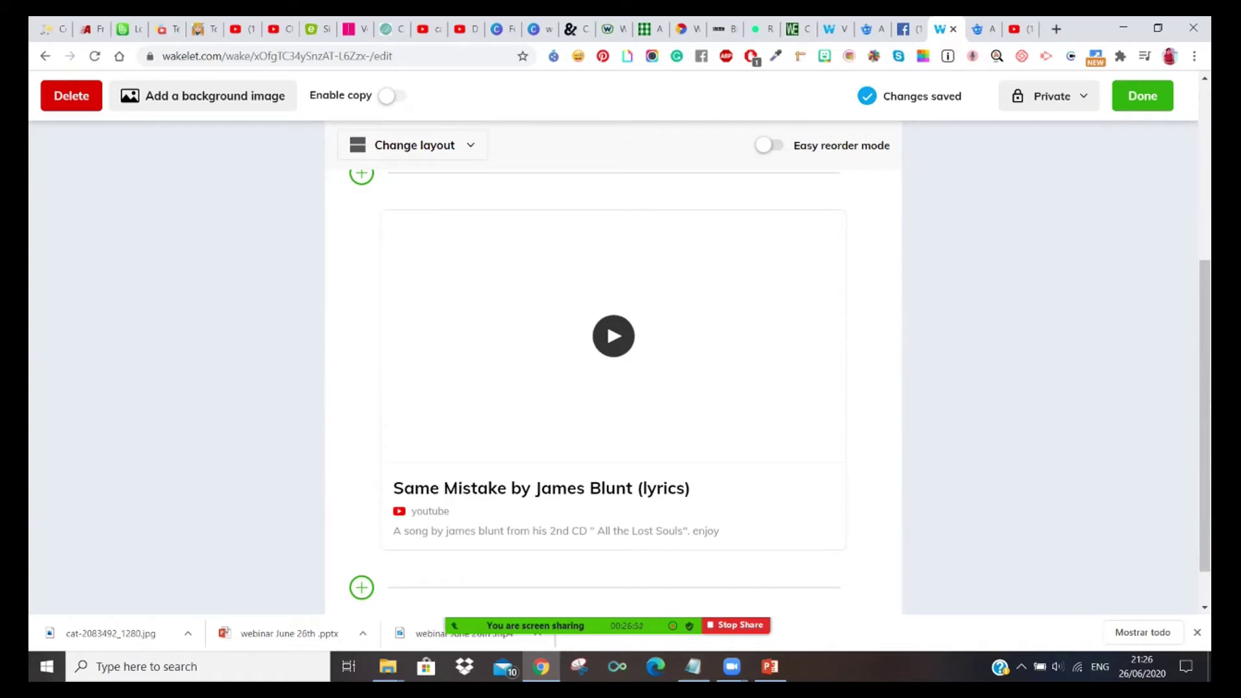
pyautogui.click(1020, 29)
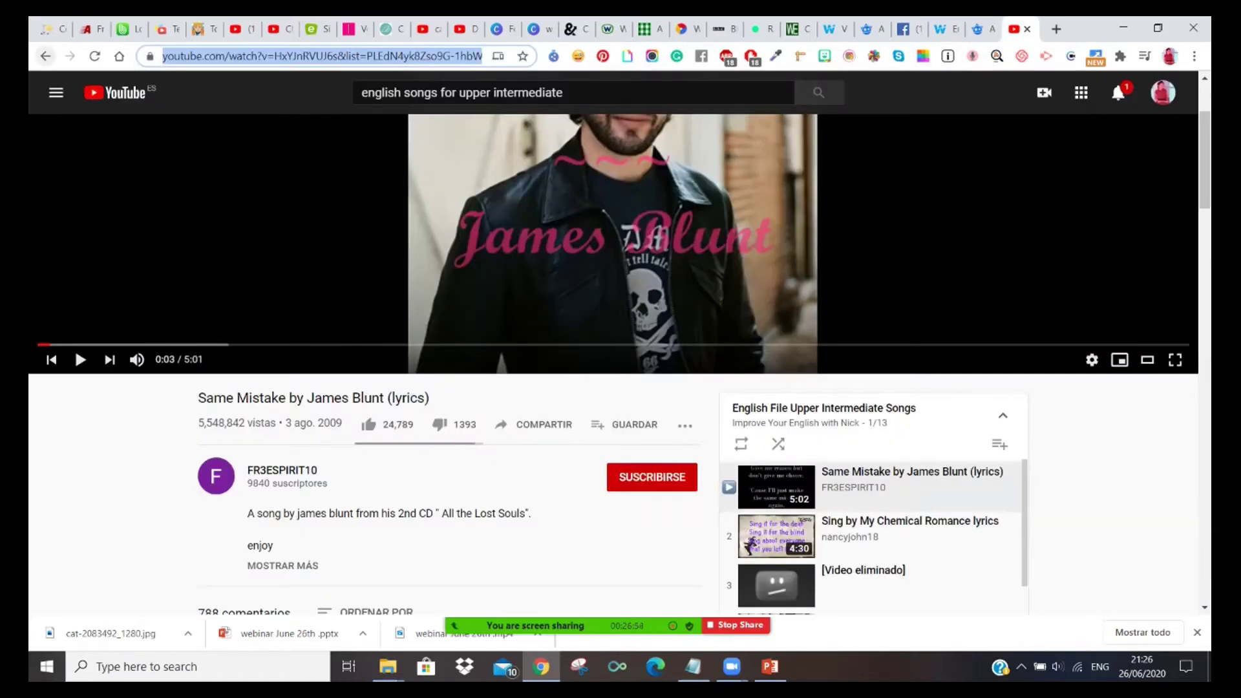
# Open 'Pre-intermediate - I m alive (Celine Dion)' from the results, pause it, and copy its URL.
pyautogui.click(45, 56)
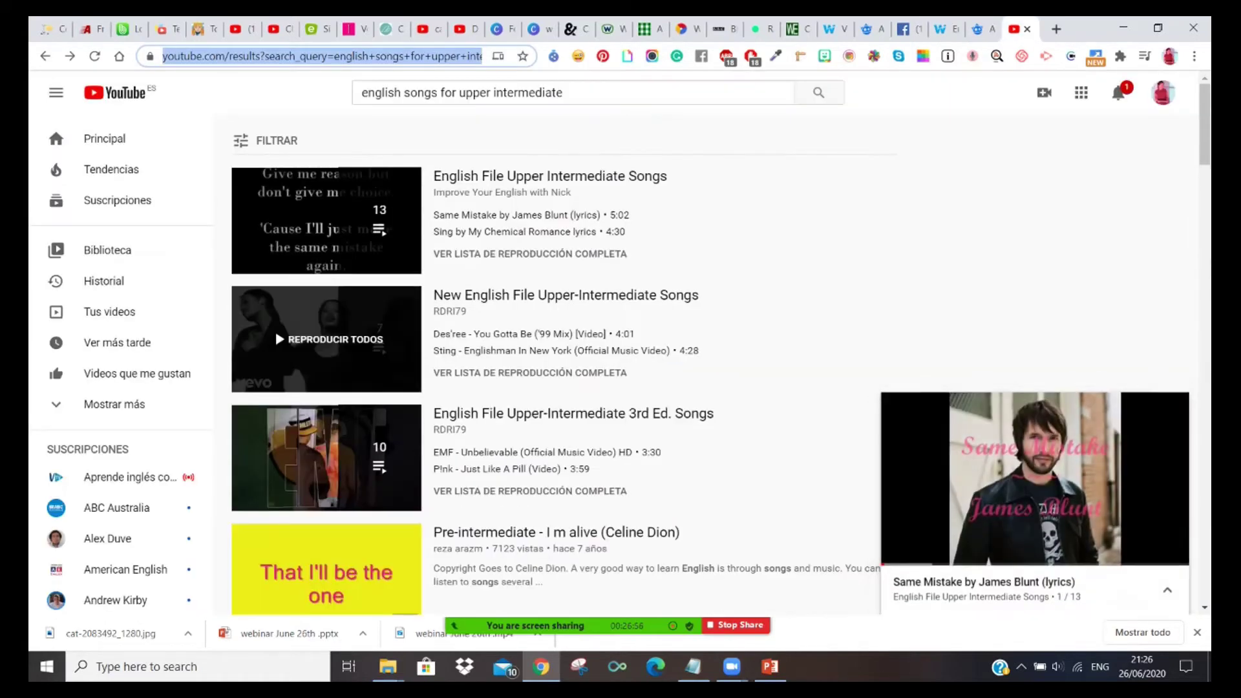
pyautogui.scroll(-3, 326, 420)
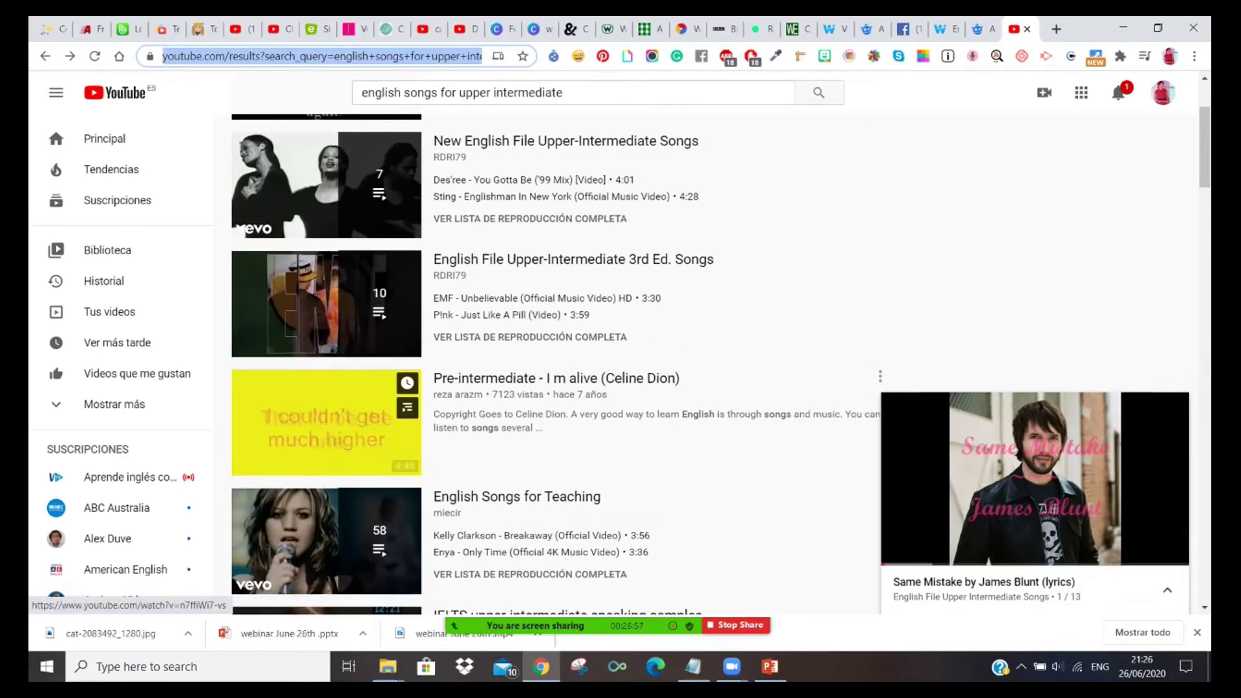
pyautogui.click(326, 423)
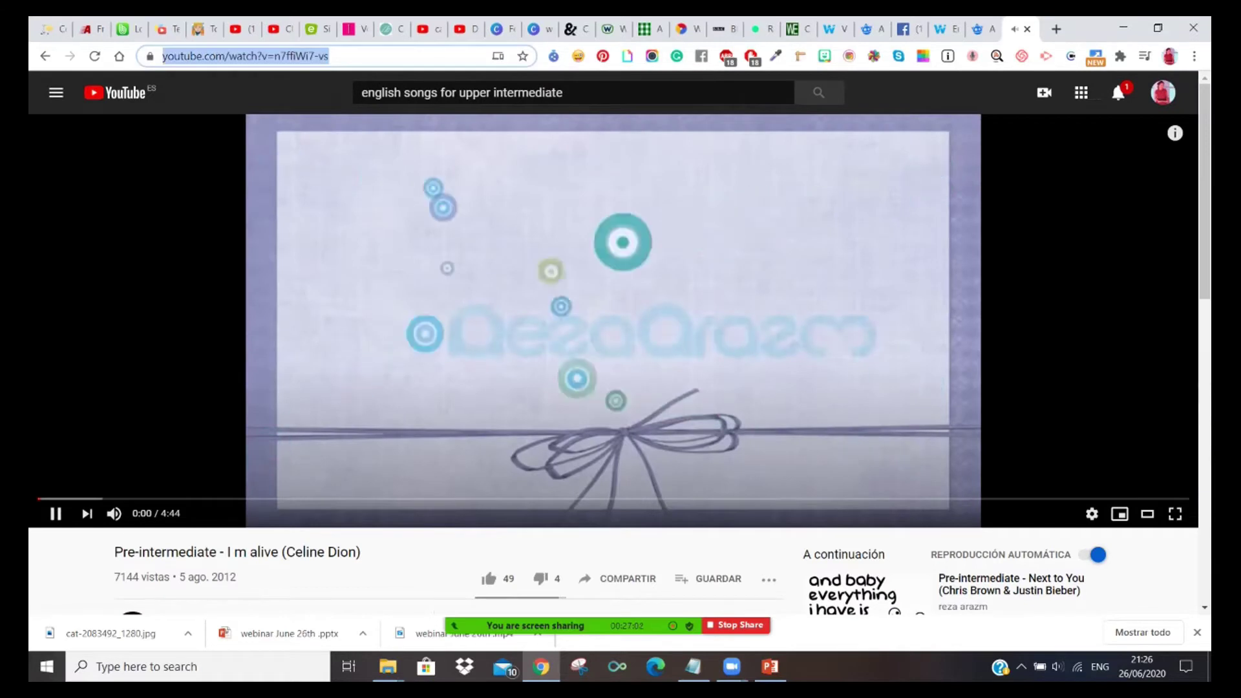
pyautogui.click(56, 513)
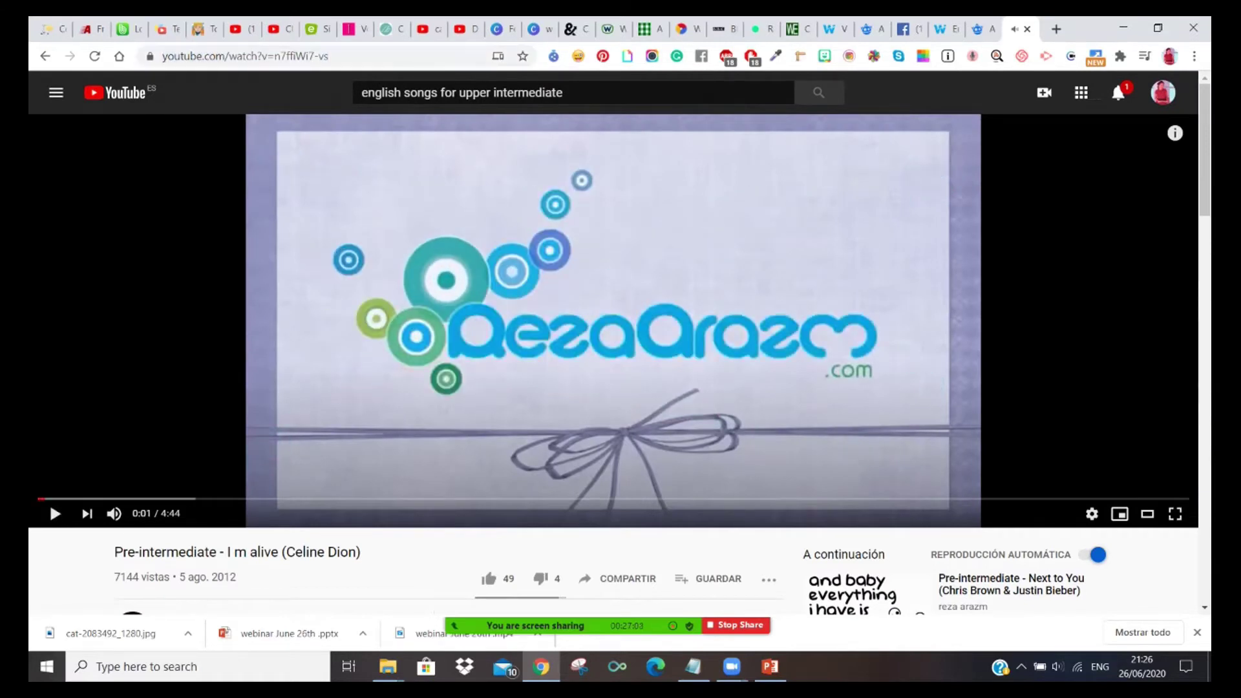
pyautogui.click(259, 56)
pyautogui.rightClick(315, 57)
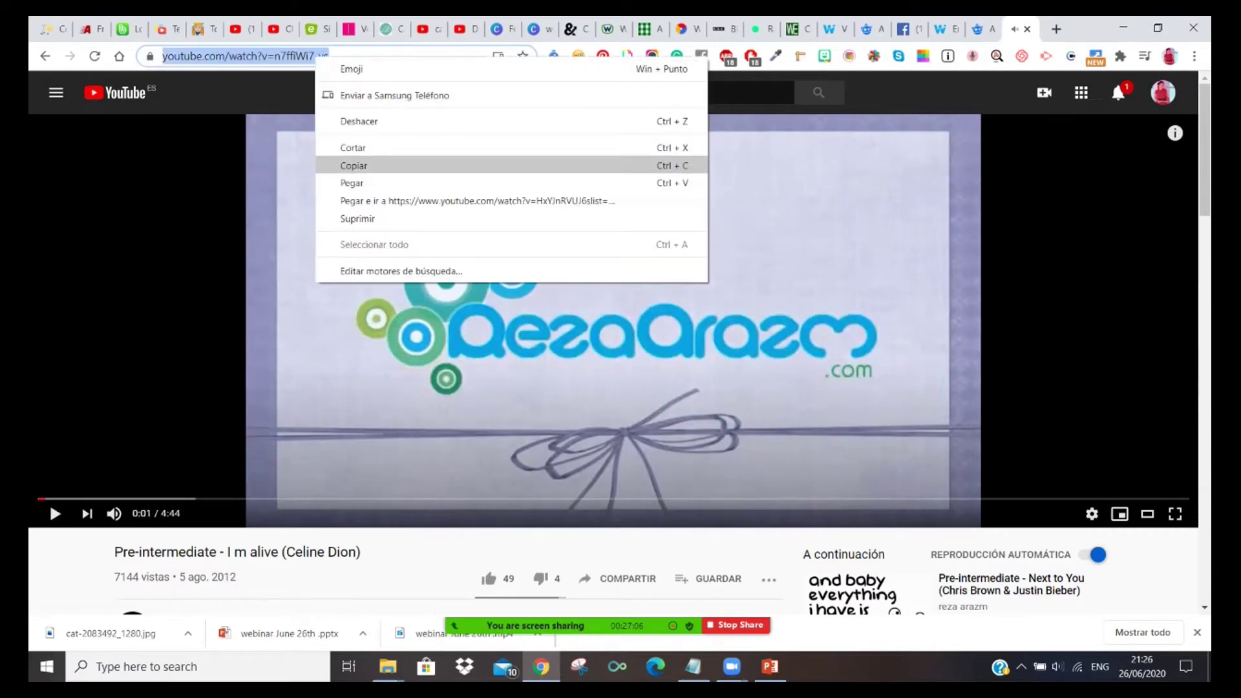
pyautogui.click(353, 166)
pyautogui.click(946, 28)
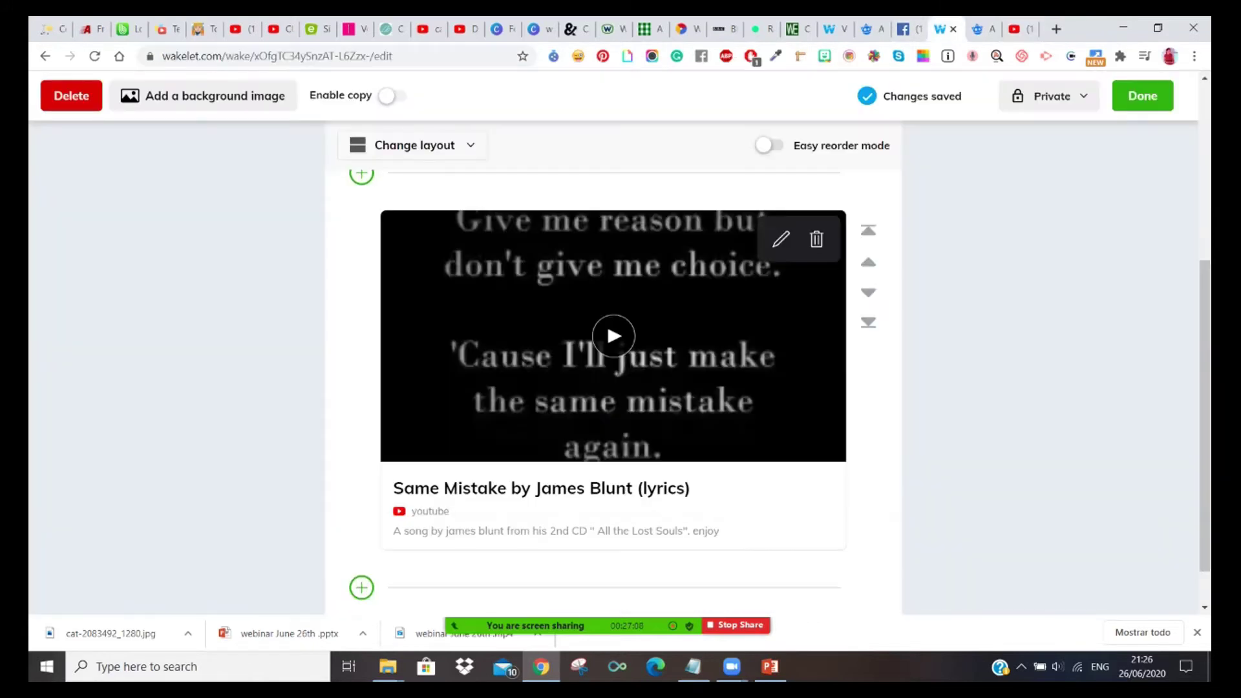
# Paste the Celine Dion 'I m alive' link as the second item and mark the collection Done.
pyautogui.scroll(2, 361, 326)
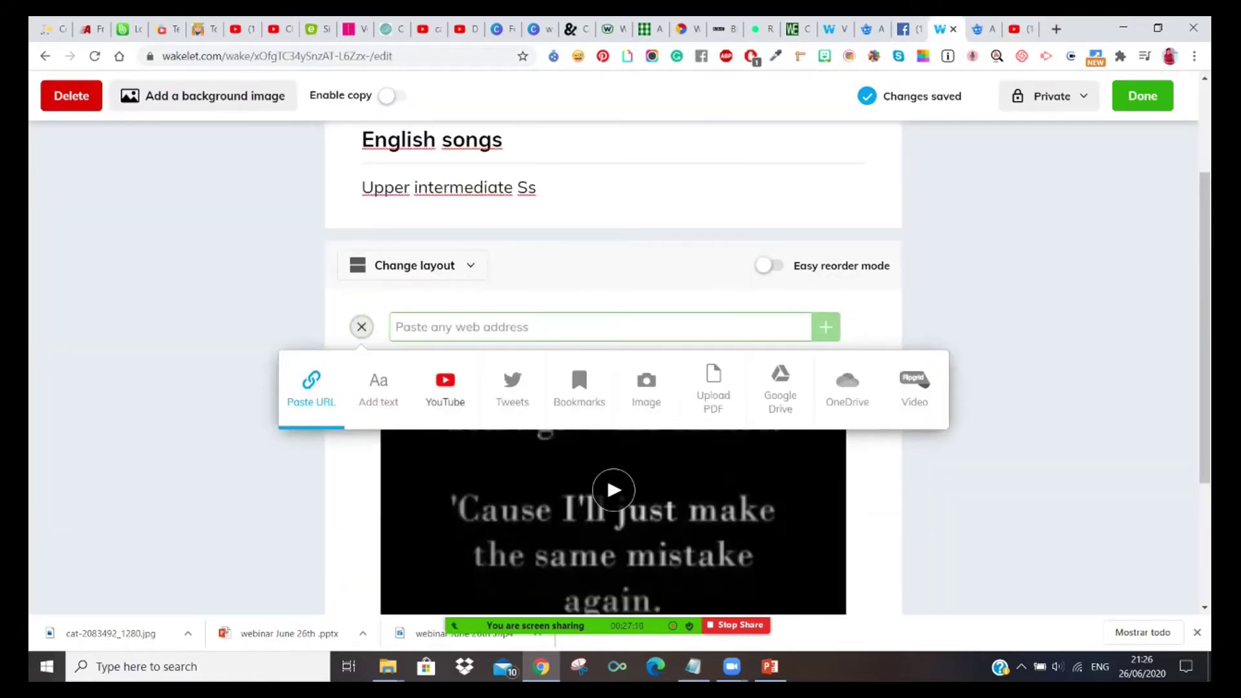
pyautogui.hotkey('ctrl', 'v')
pyautogui.press('Return')
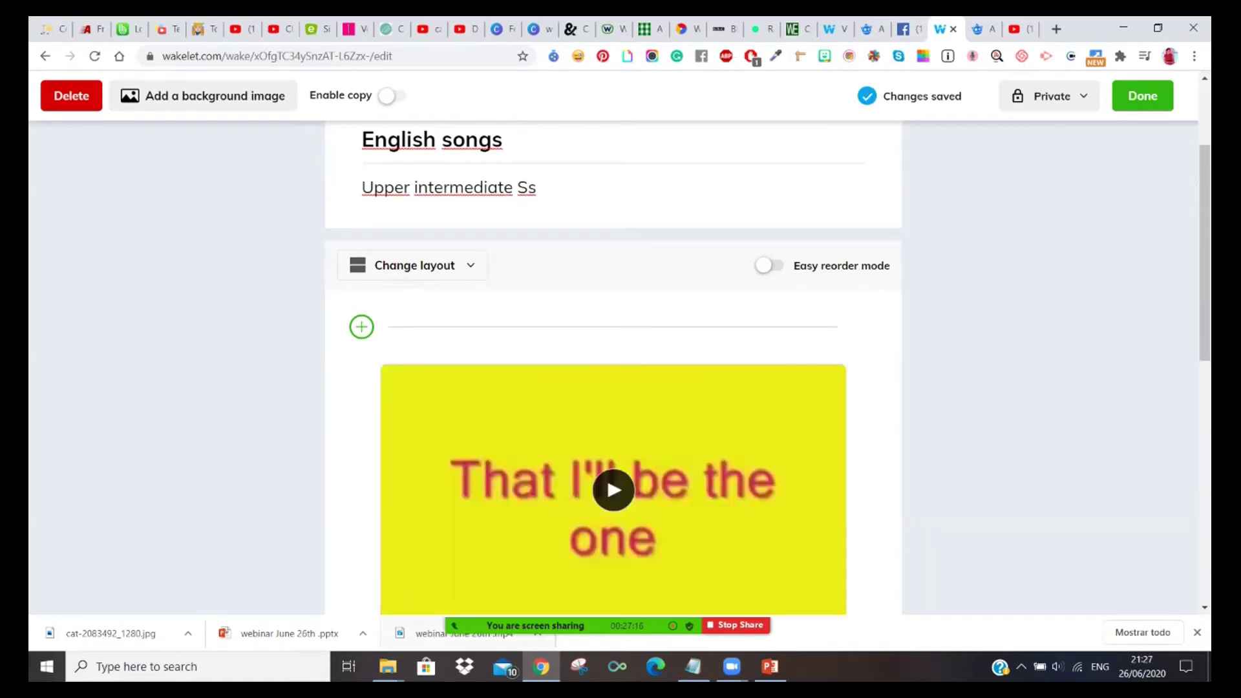
pyautogui.moveTo(558, 625)
pyautogui.scroll(2, 613, 362)
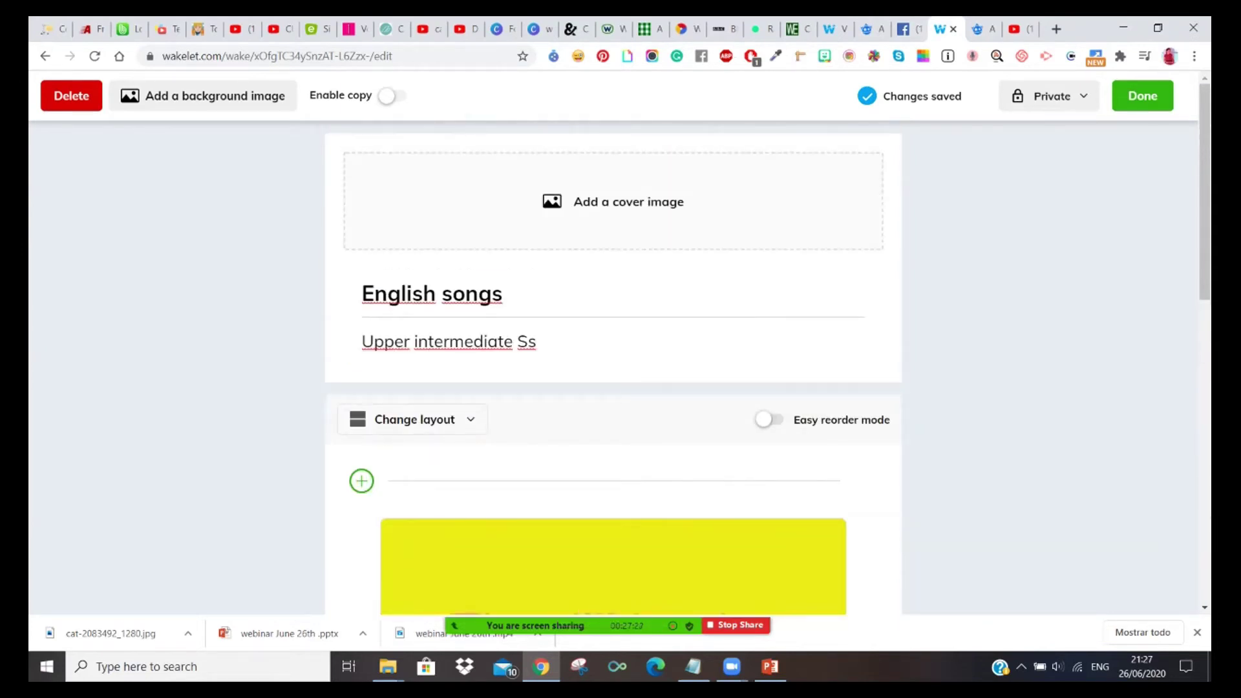
pyautogui.scroll(-7, 612, 368)
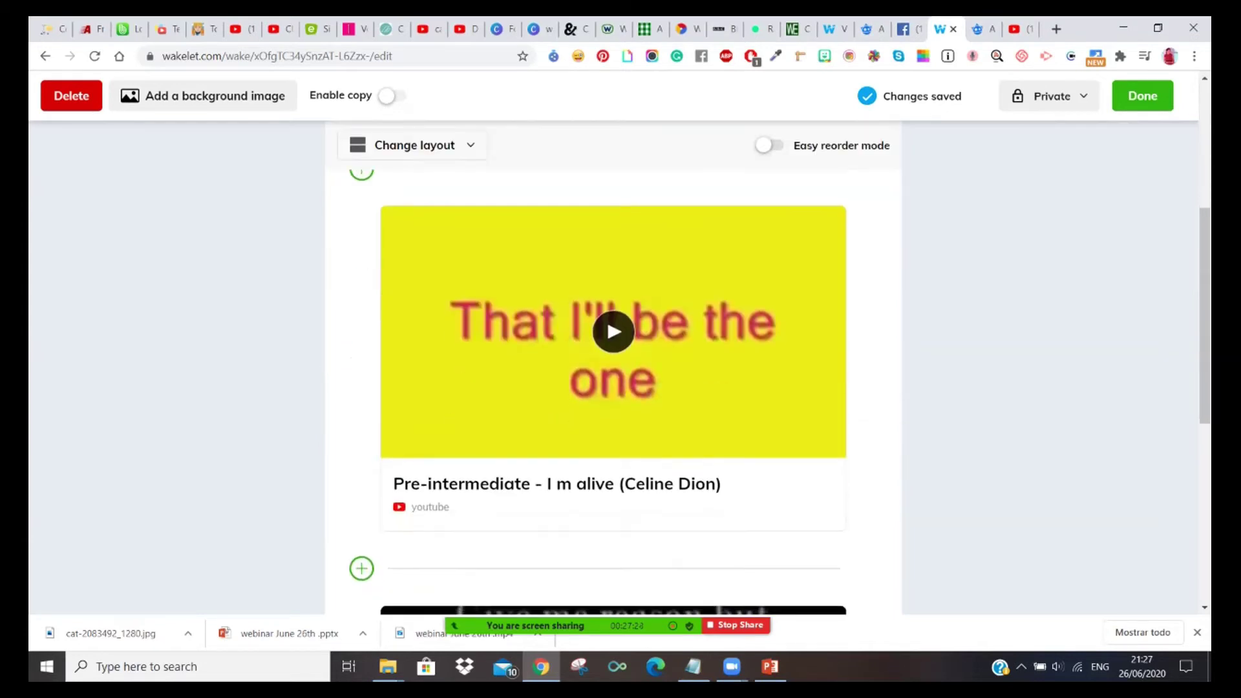
pyautogui.scroll(-2, 613, 388)
pyautogui.scroll(4, 613, 387)
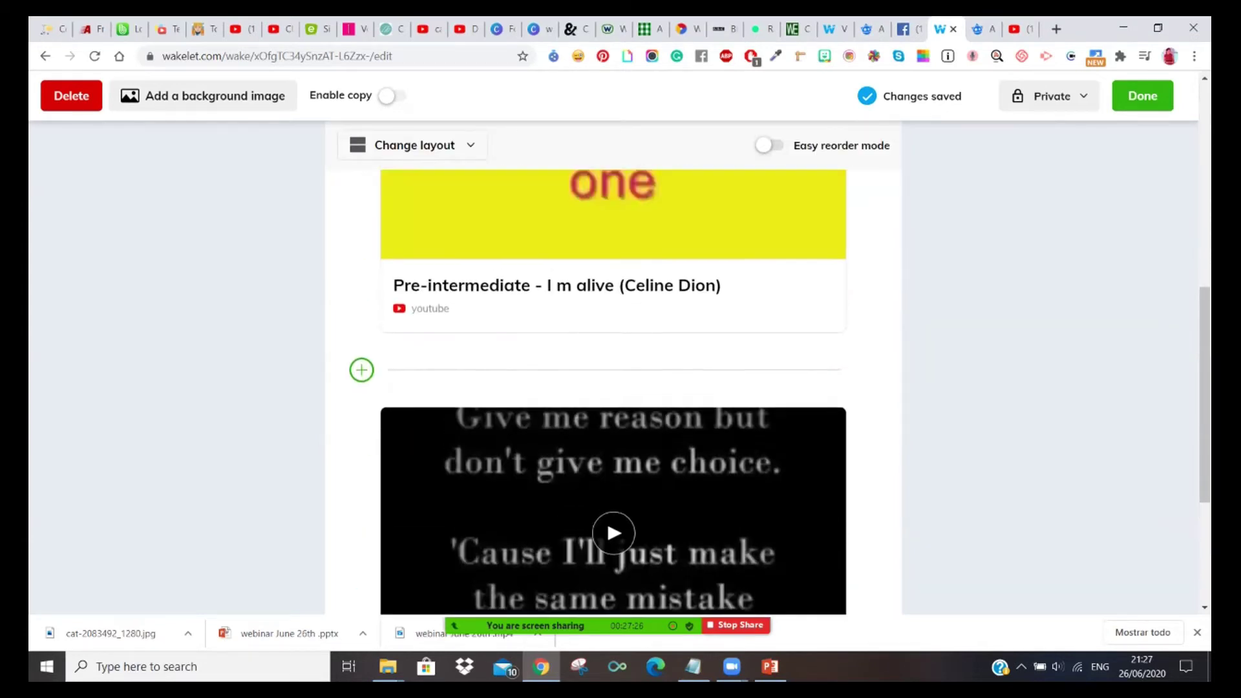
pyautogui.click(1150, 96)
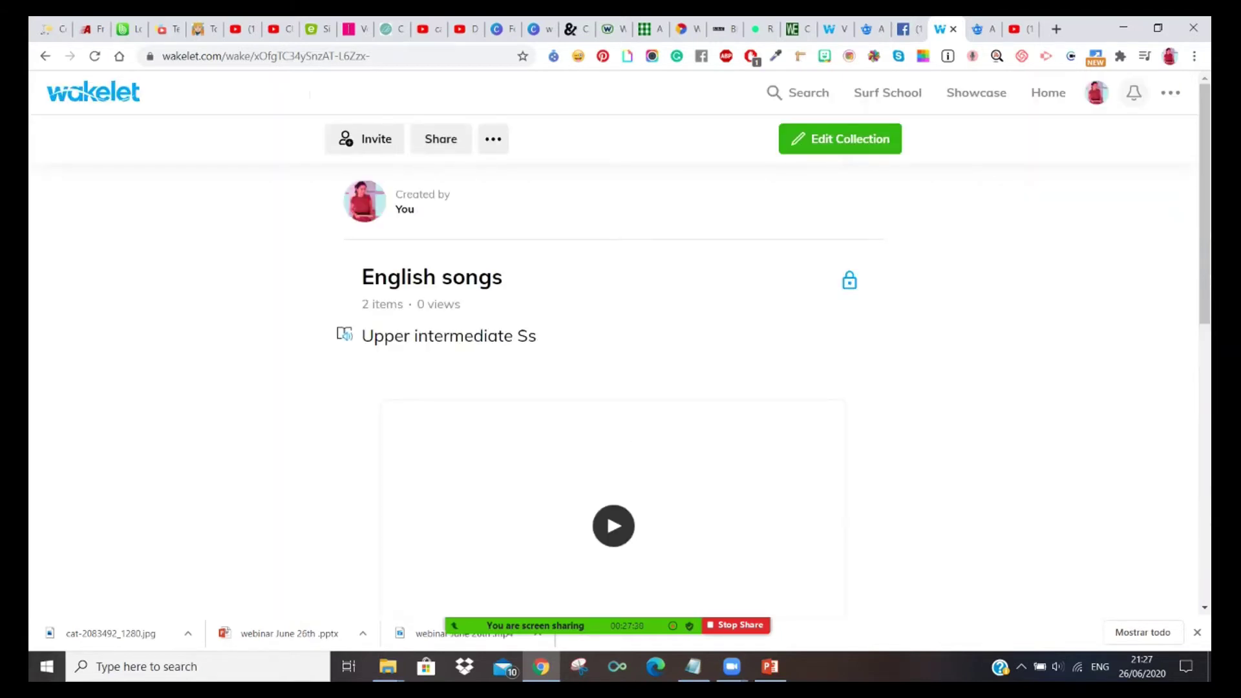
# Change the English songs collection's visibility to Public.
pyautogui.scroll(-5, 613, 388)
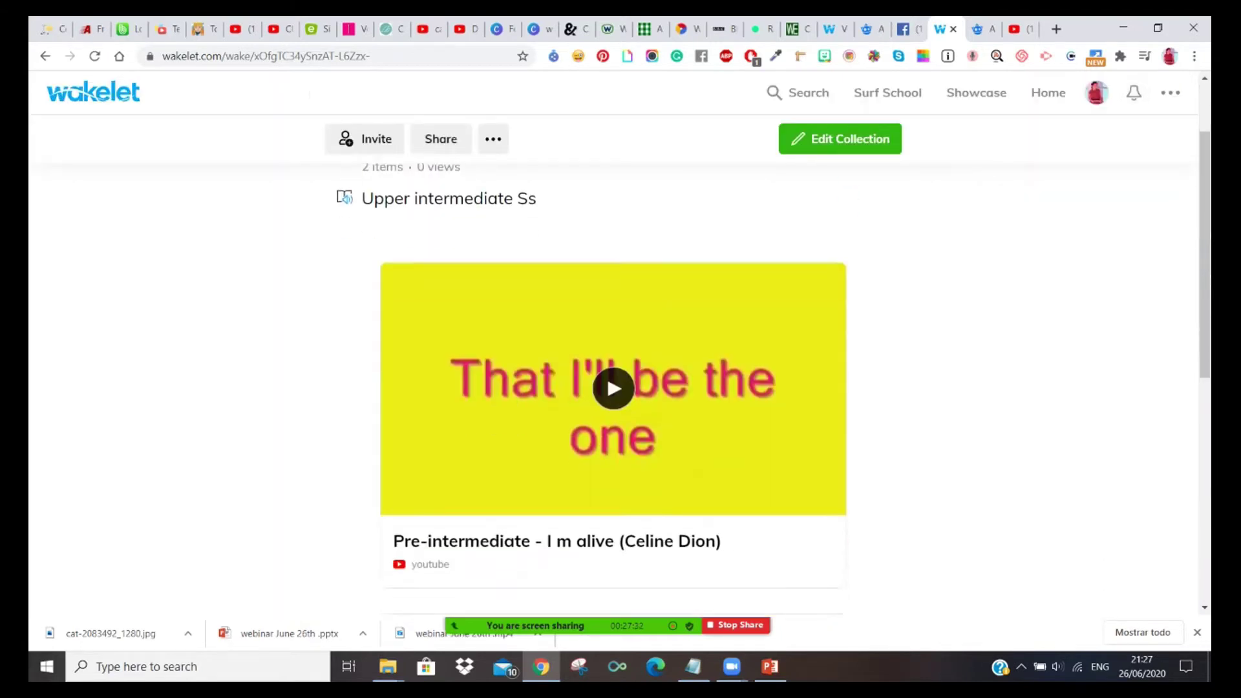
pyautogui.scroll(5, 613, 387)
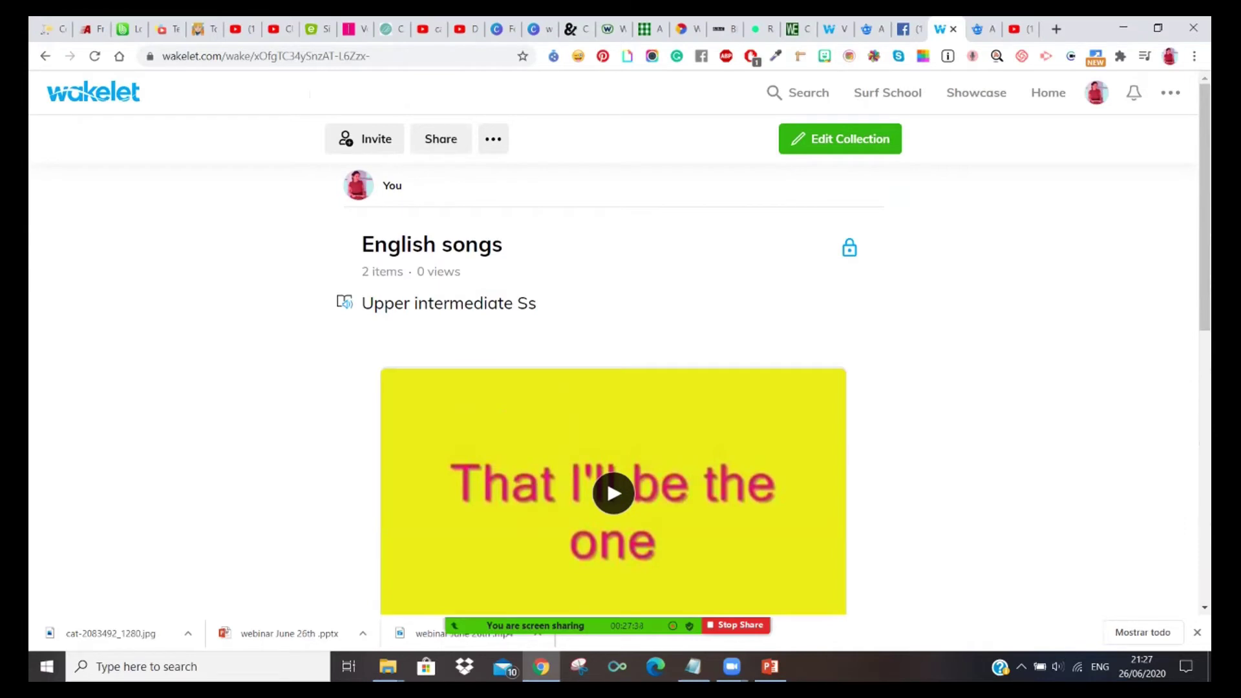
pyautogui.click(493, 139)
pyautogui.click(552, 205)
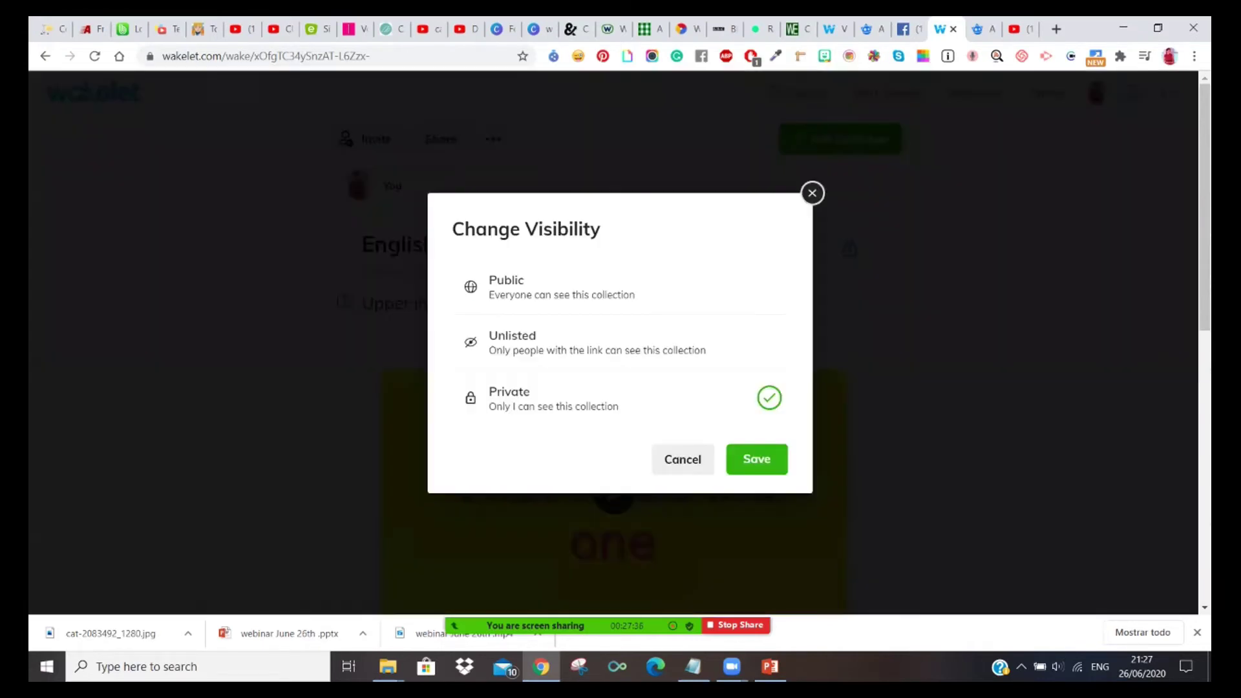
pyautogui.click(562, 288)
pyautogui.click(757, 459)
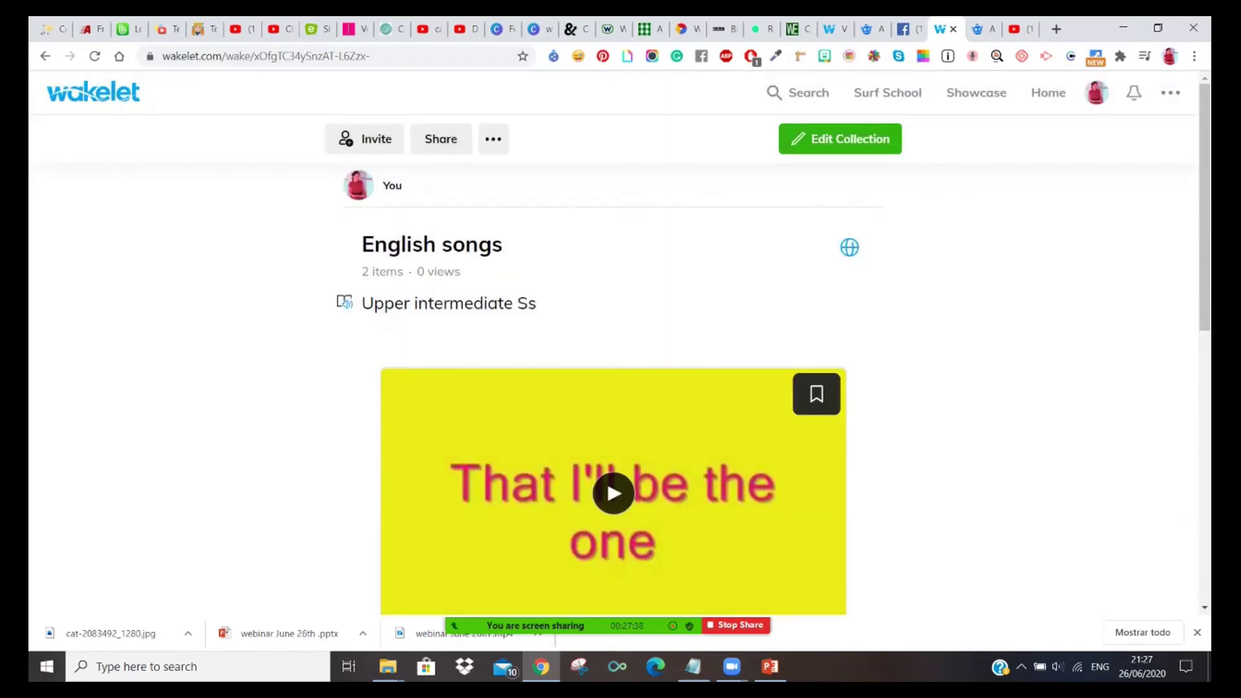
# Copy the English songs share link and send it to Everyone in Zoom's group chat.
pyautogui.click(436, 141)
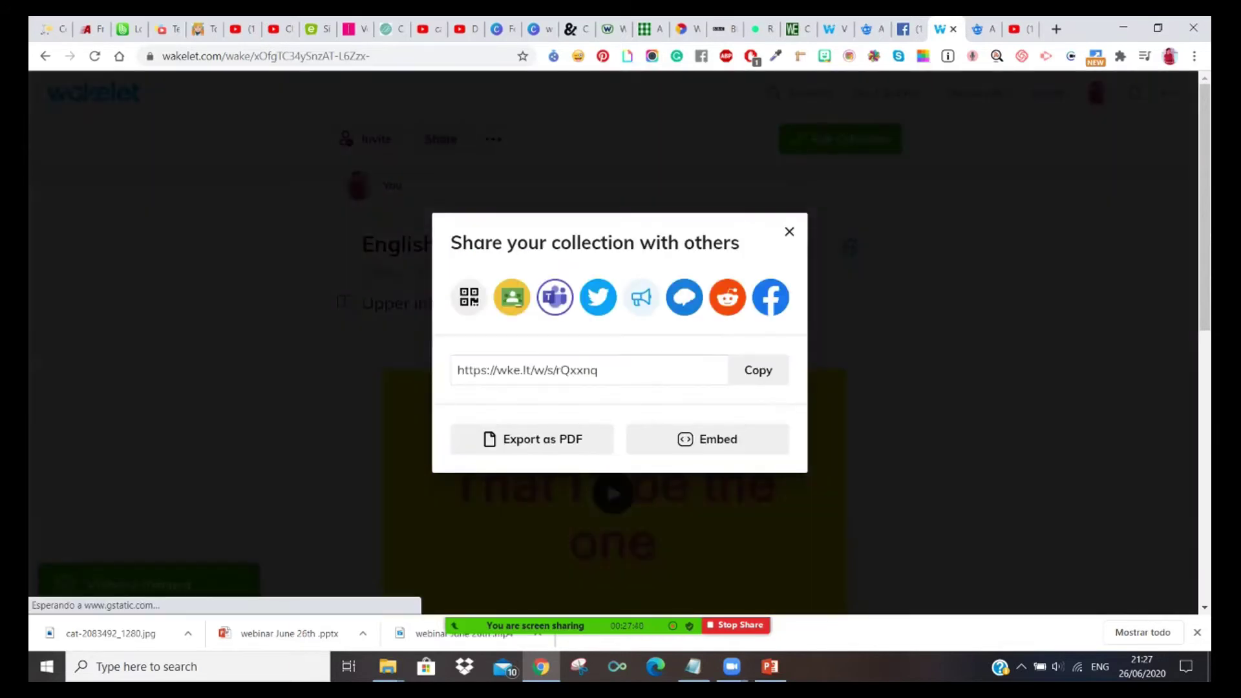
pyautogui.click(757, 369)
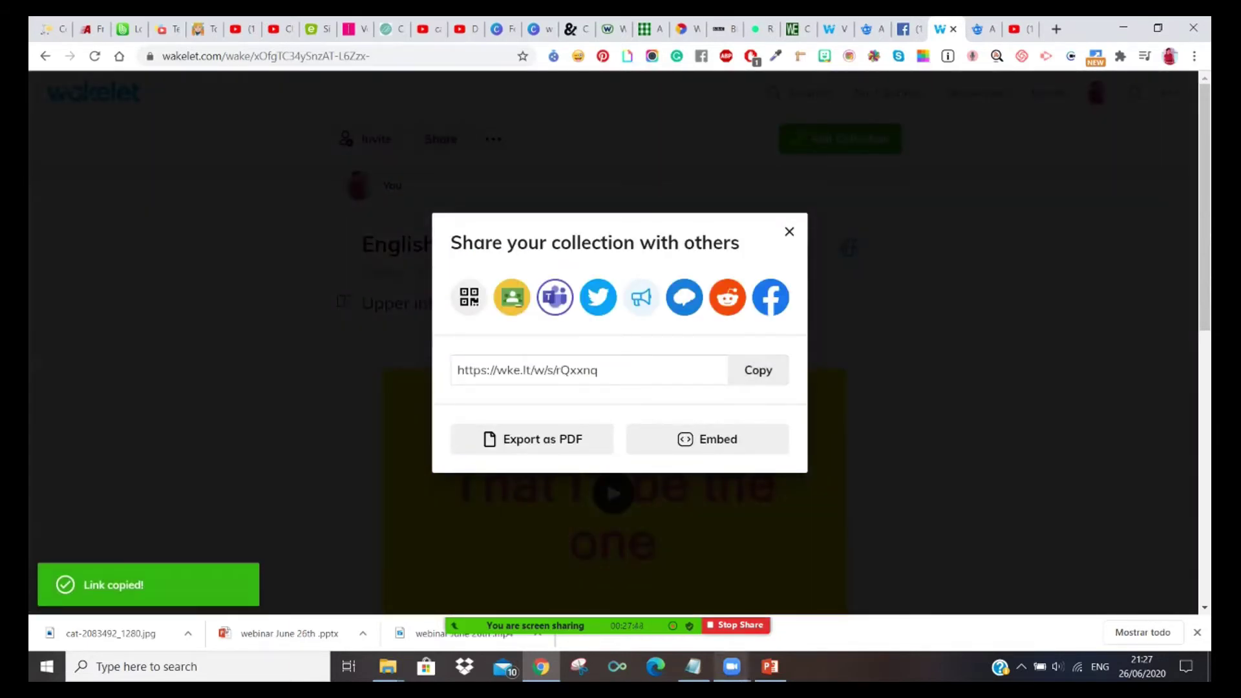
pyautogui.moveTo(708, 620)
pyautogui.click(916, 598)
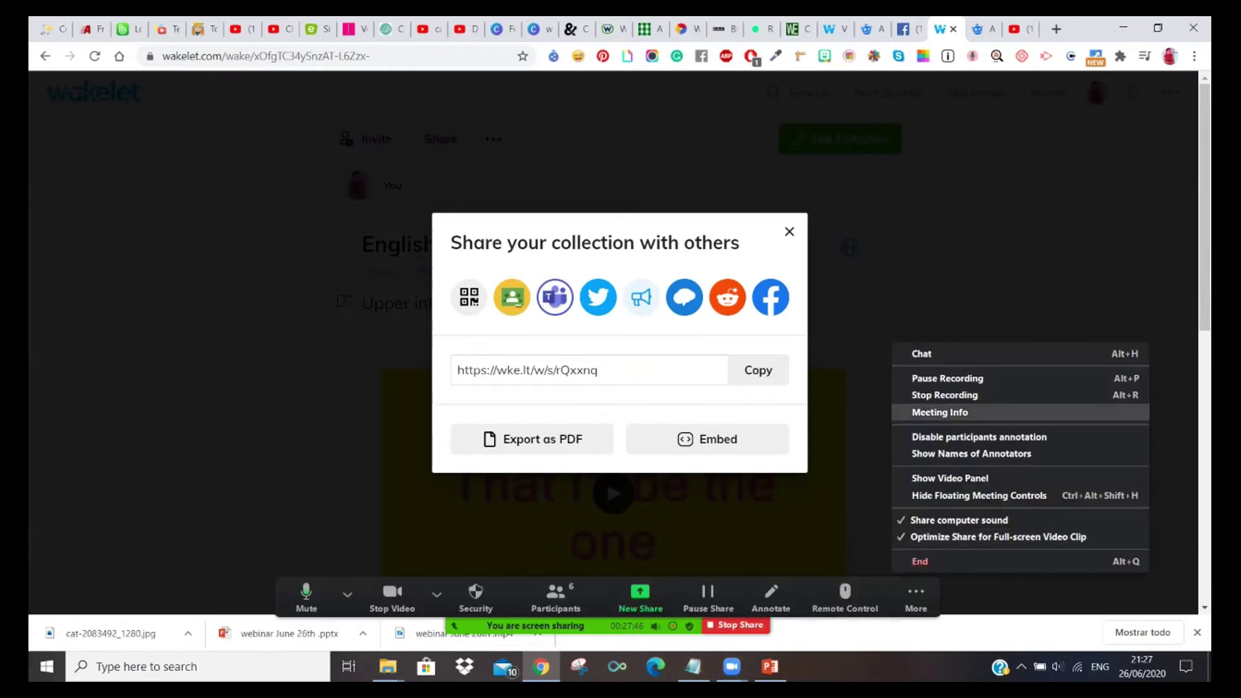
pyautogui.click(915, 353)
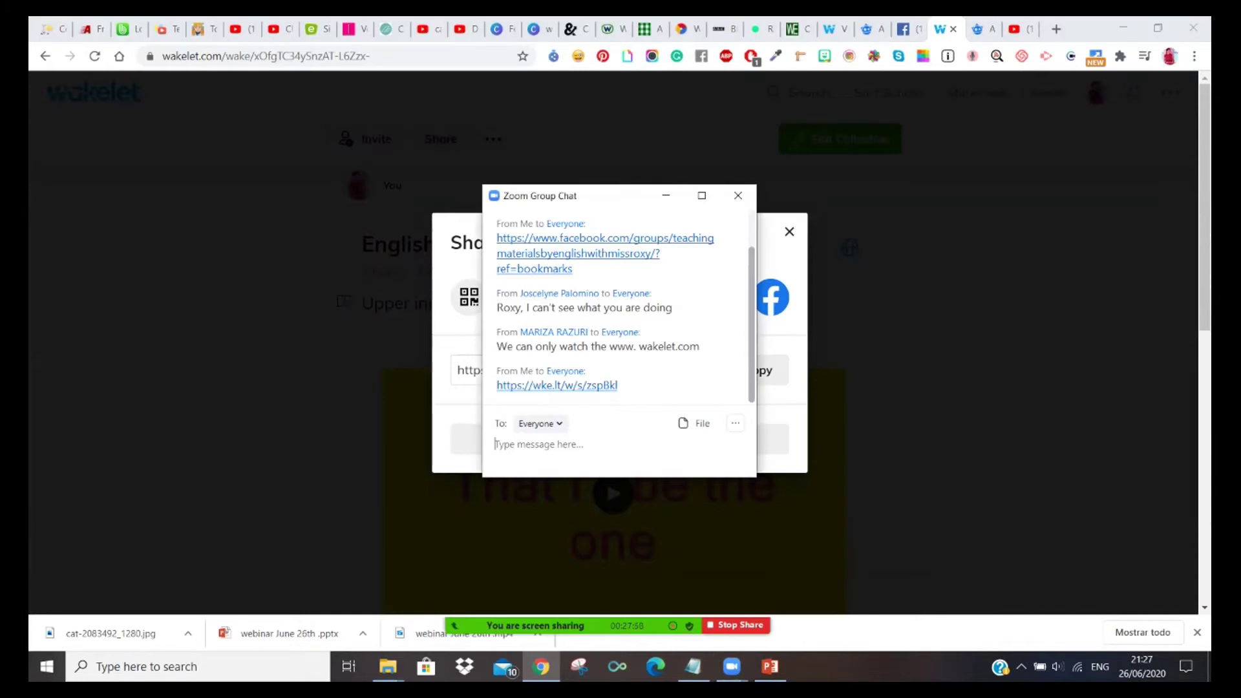
pyautogui.hotkey('ctrl', 'v')
pyautogui.press('Return')
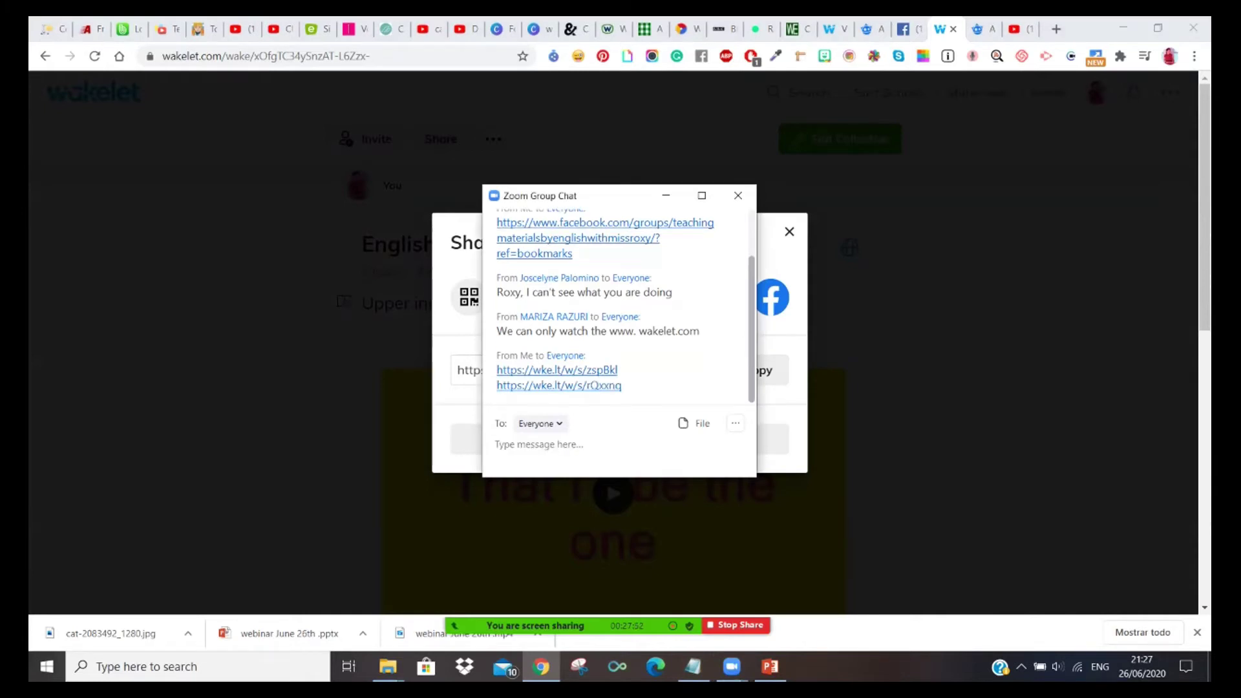
pyautogui.click(666, 196)
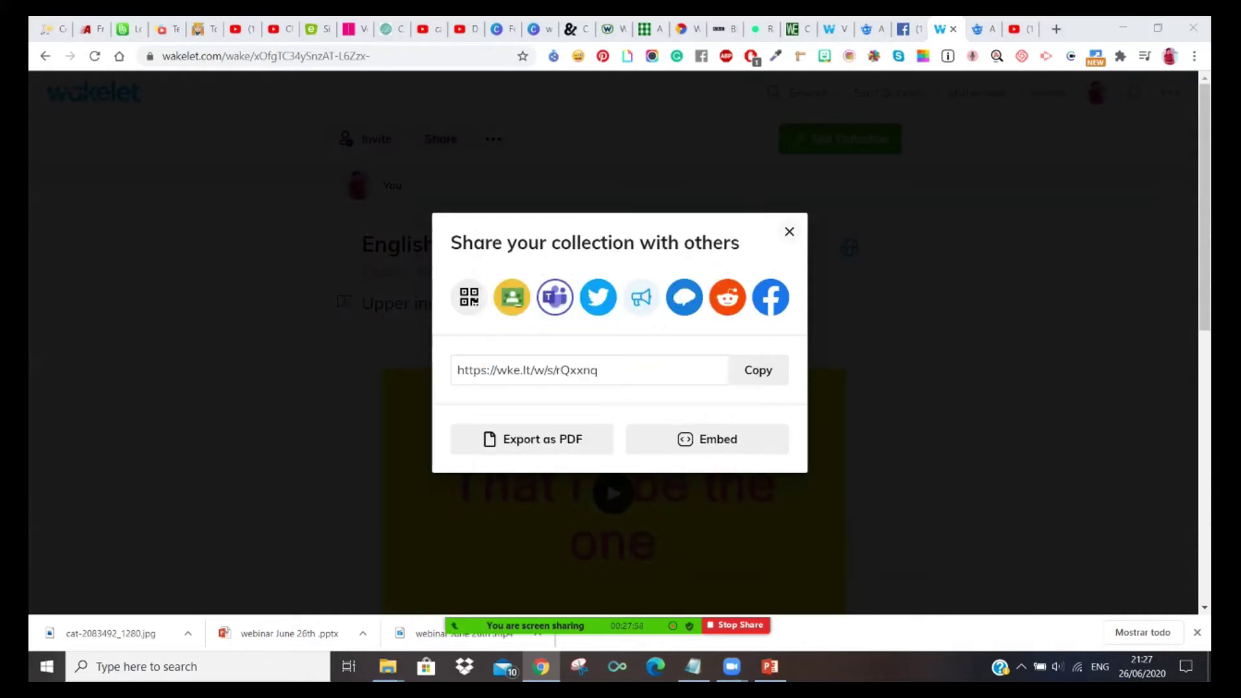
pyautogui.click(789, 231)
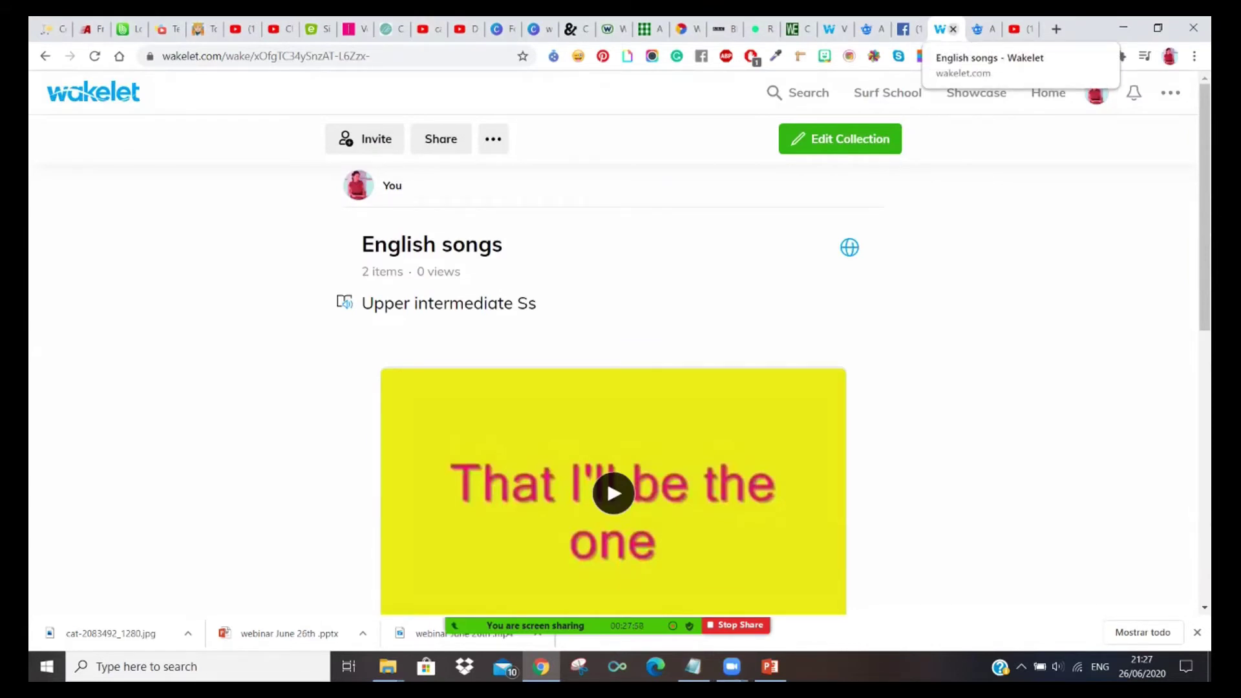
# Close the Wakelet, Freepik animals and YouTube tabs, leaving the Facebook group page.
pyautogui.click(953, 29)
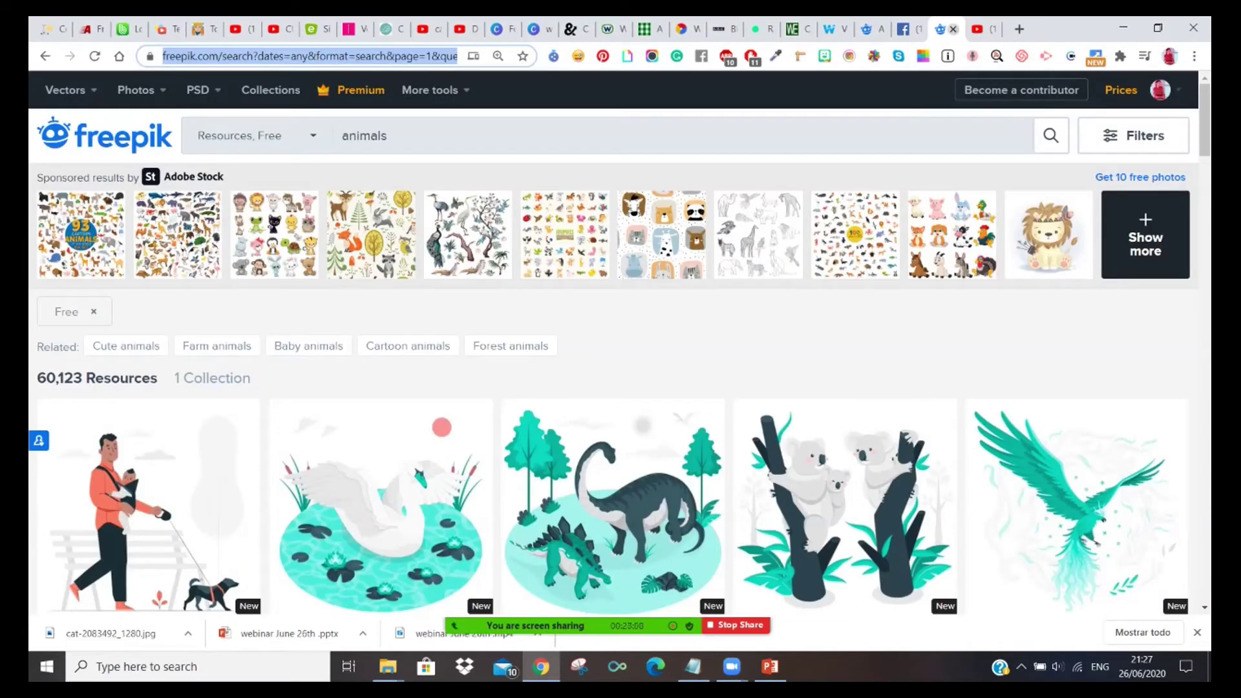
pyautogui.click(953, 29)
pyautogui.click(953, 29)
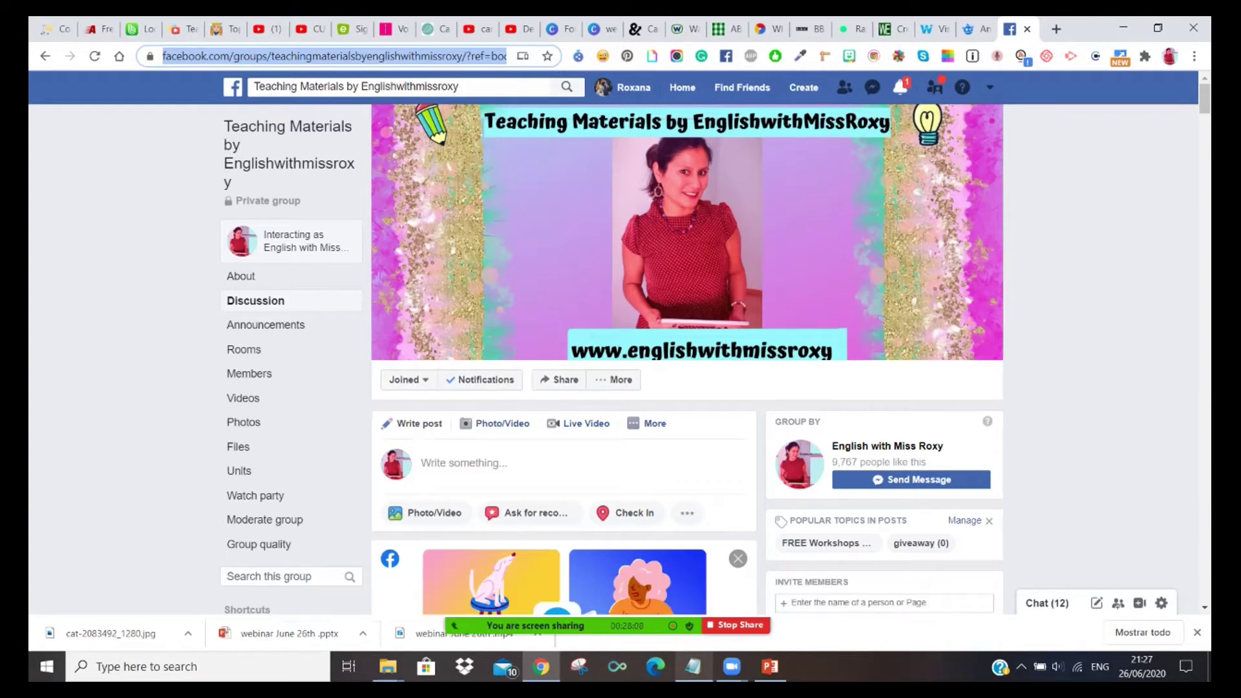
# Switch from the Facebook group to the writeandimprove.com tab showing Write & Improve's home page.
pyautogui.moveTo(732, 666)
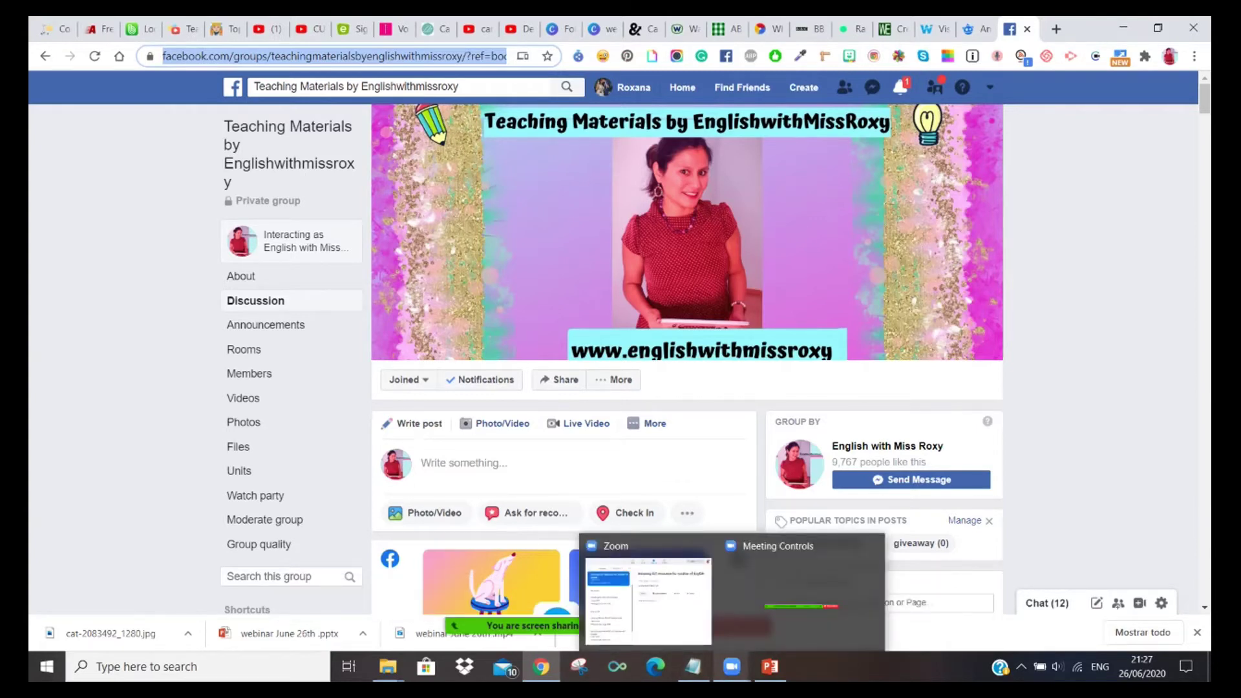
pyautogui.moveTo(541, 666)
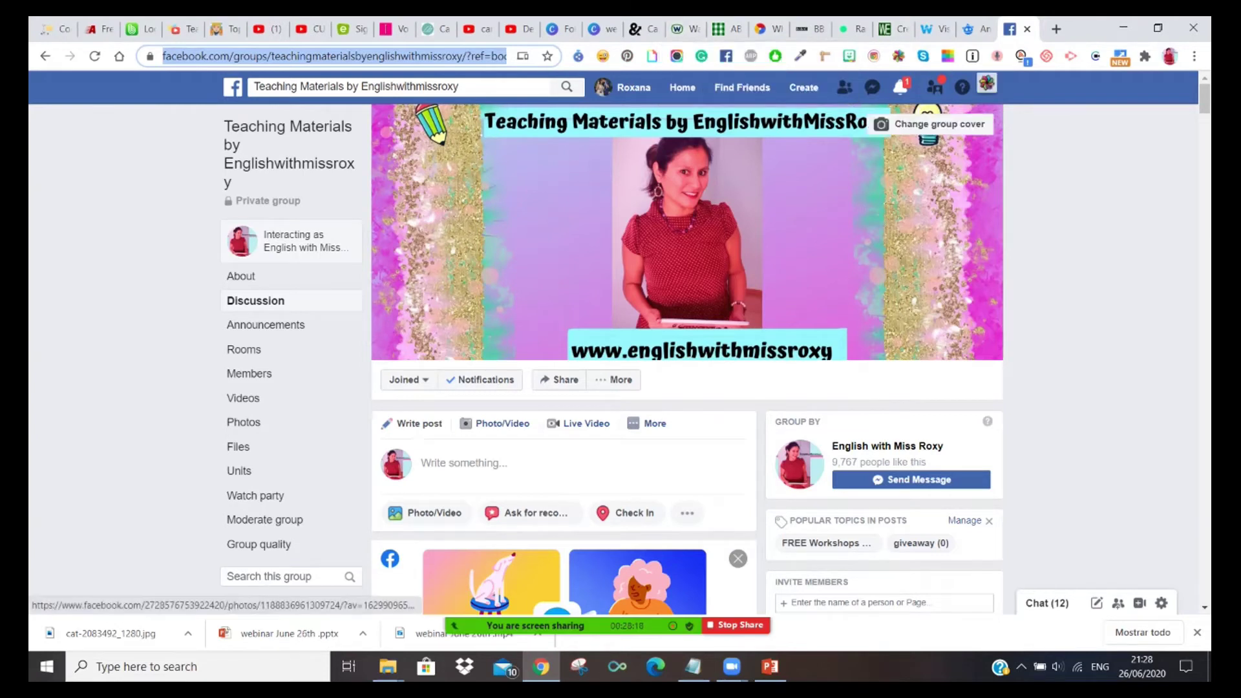
pyautogui.click(644, 30)
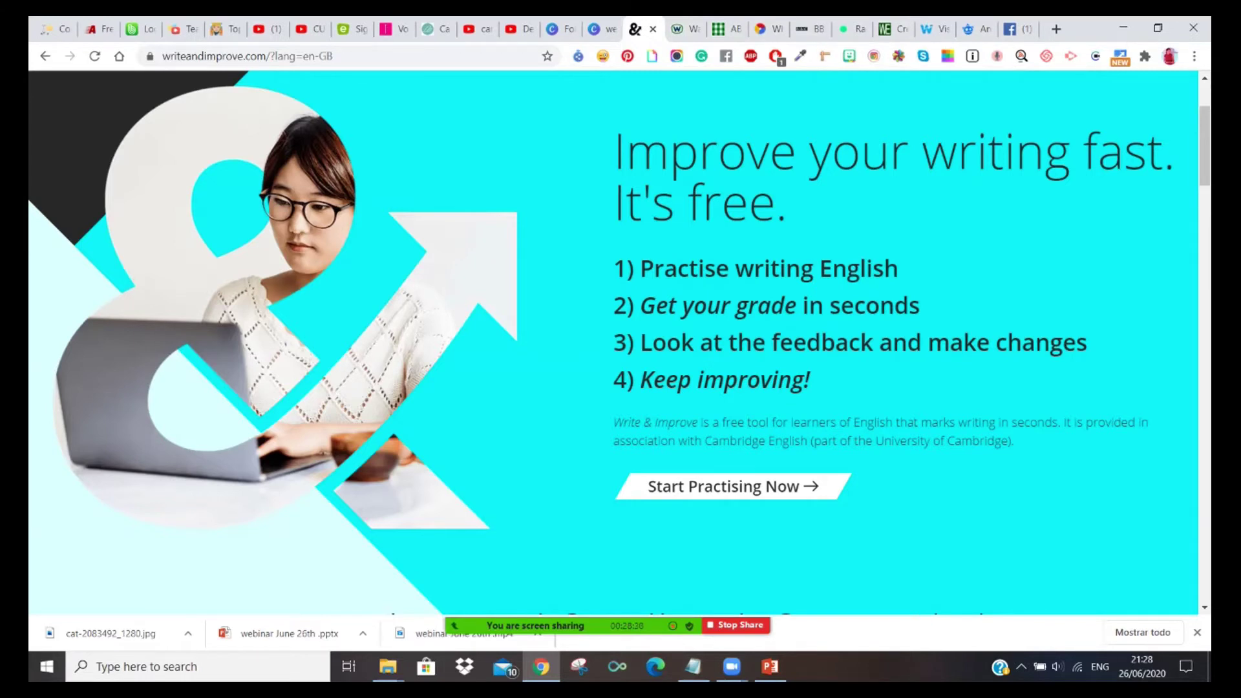
pyautogui.moveTo(569, 626)
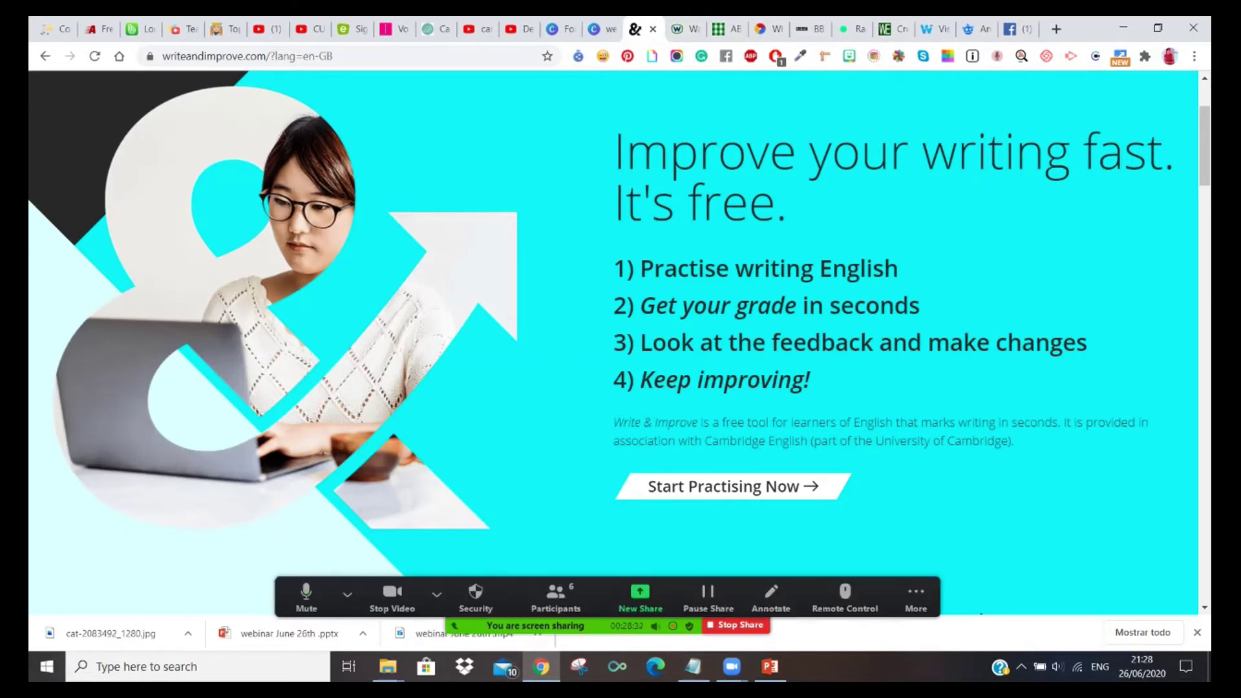